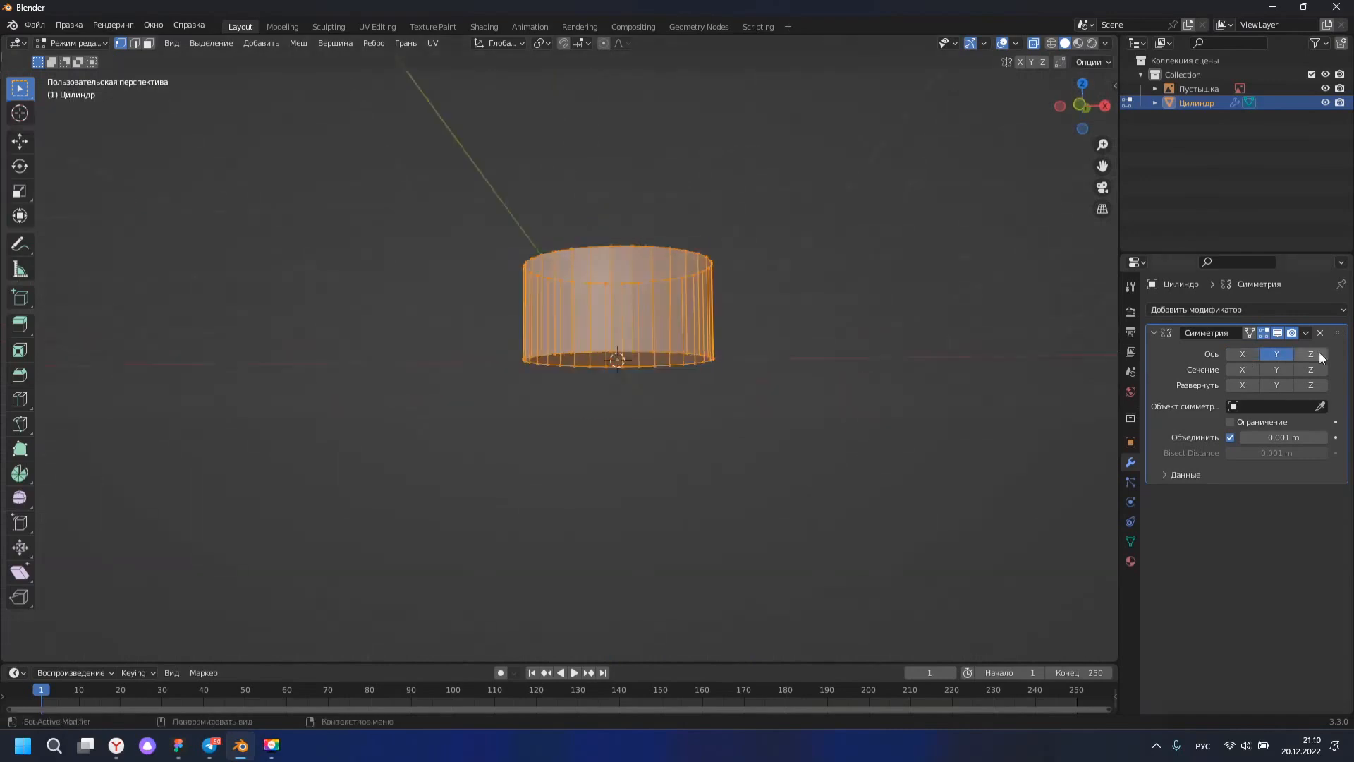
Mirror the cylinder across Z only, enable clipping, and stretch its upper half taller along Z.
key(KP_1)
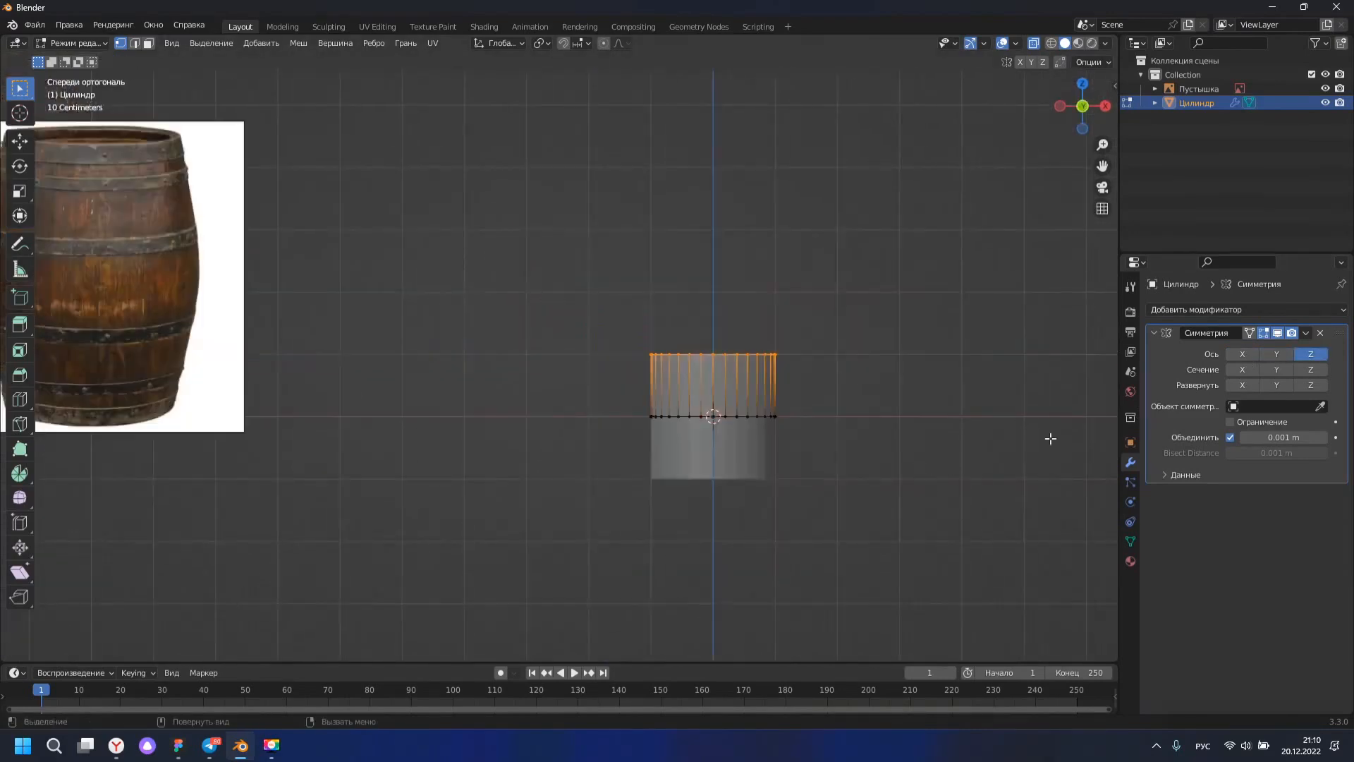
key(g)
key(z)
right_click(805, 405)
scroll(744, 402, down, 2)
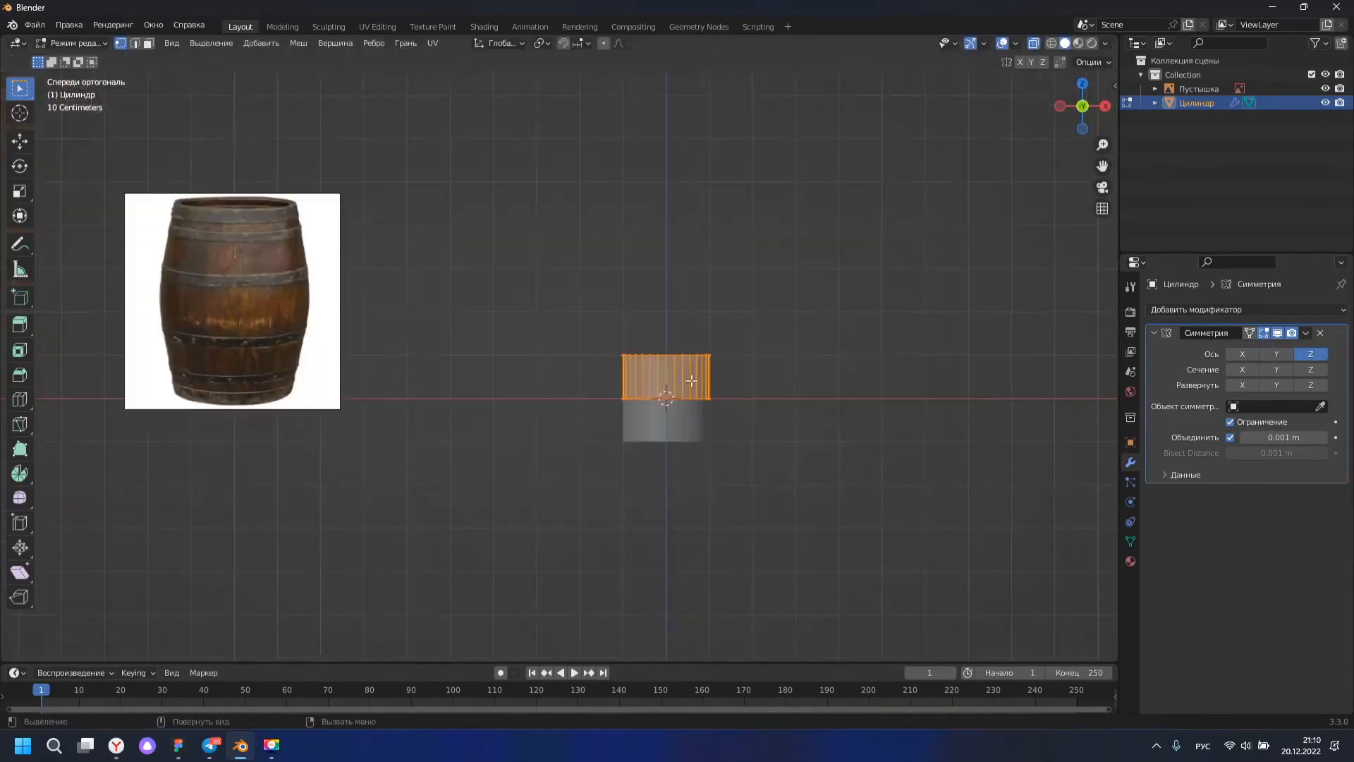
scroll(773, 363, up, 2)
scroll(874, 369, down, 2)
scroll(574, 399, up, 1)
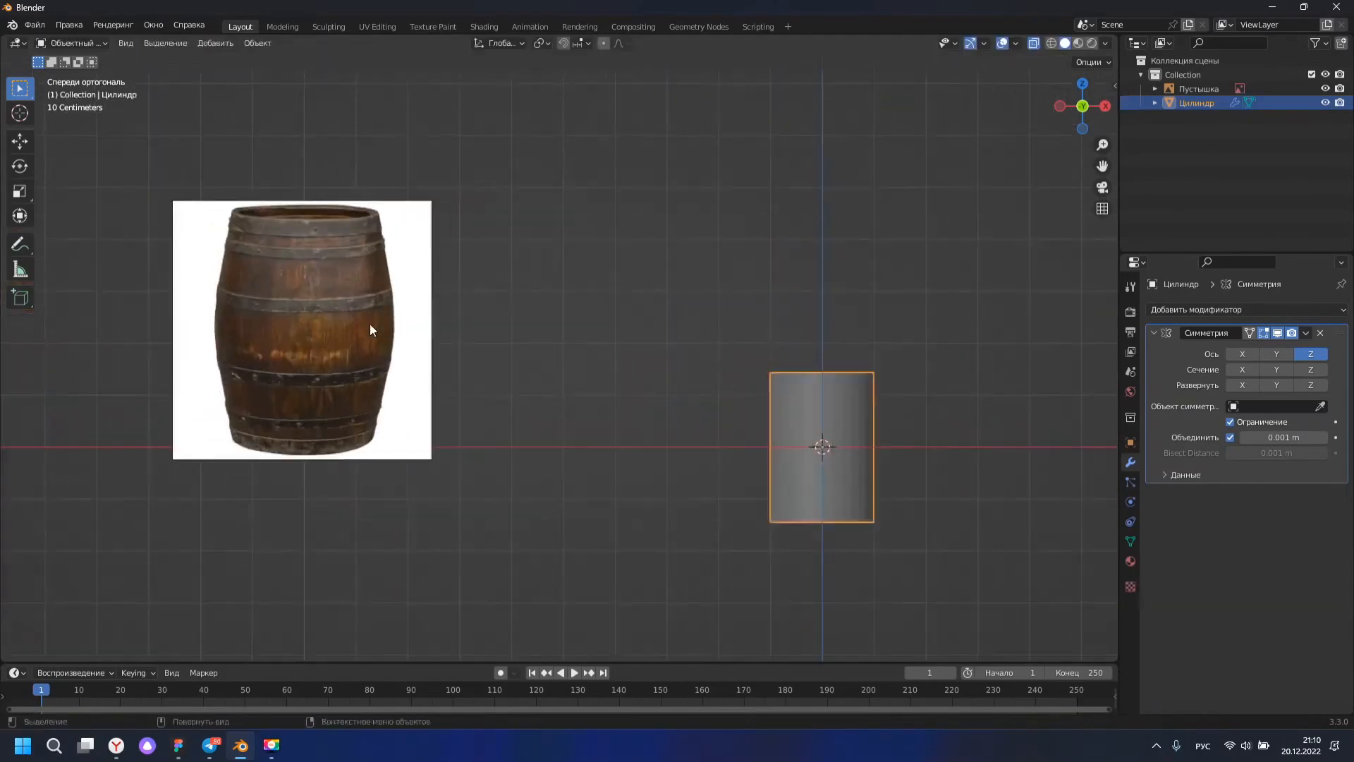
key(Tab)
Move the barrel reference image closer to the cylinder.
click(381, 323)
key(g)
click(586, 431)
Add a horizontal loop cut across the middle of the cylinder's upper half.
scroll(656, 251, up, 3)
click(656, 251)
key(Tab)
shift+middle_drag(656, 251, 762, 293)
key(s)
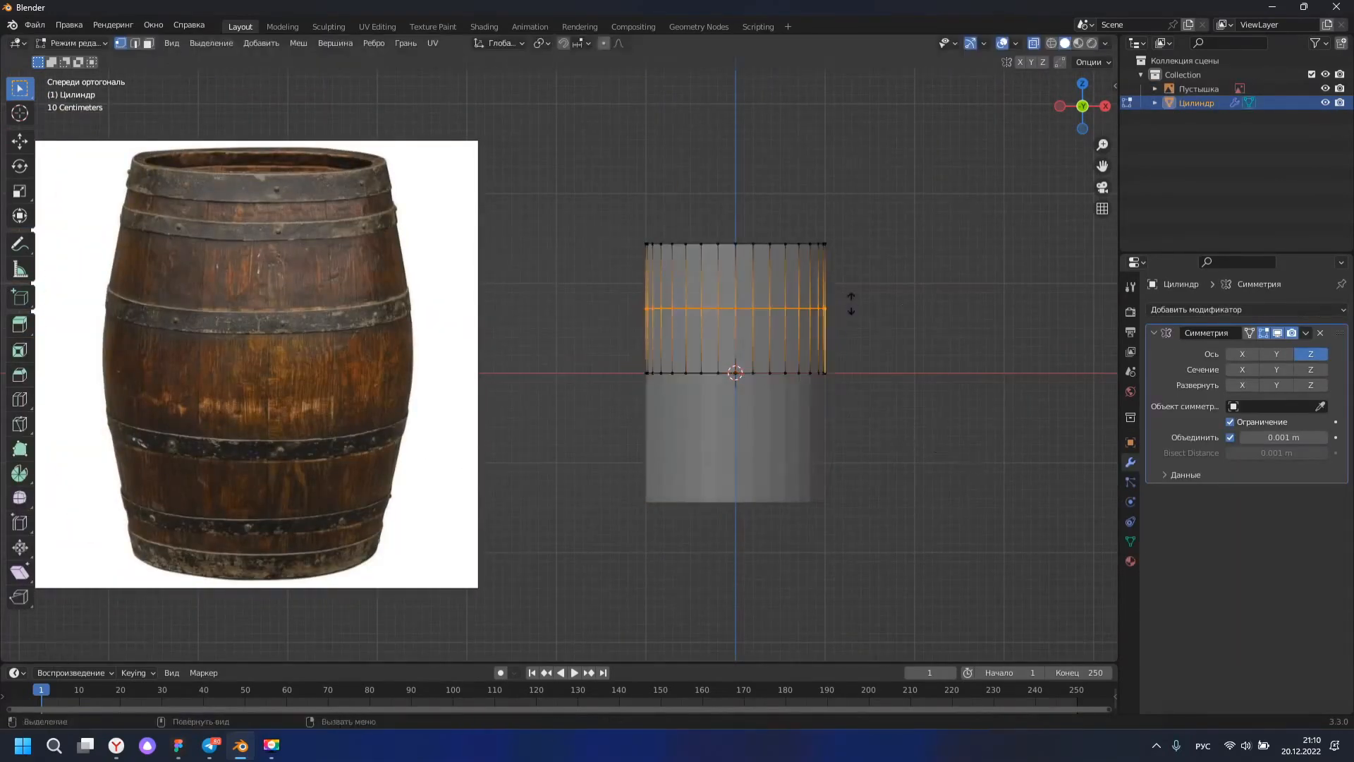
Scale the edge loop at the mirror plane by about 1.36 with smooth proportional editing to bulge the barrel.
alt+click(776, 373)
key(s)
right_click(982, 459)
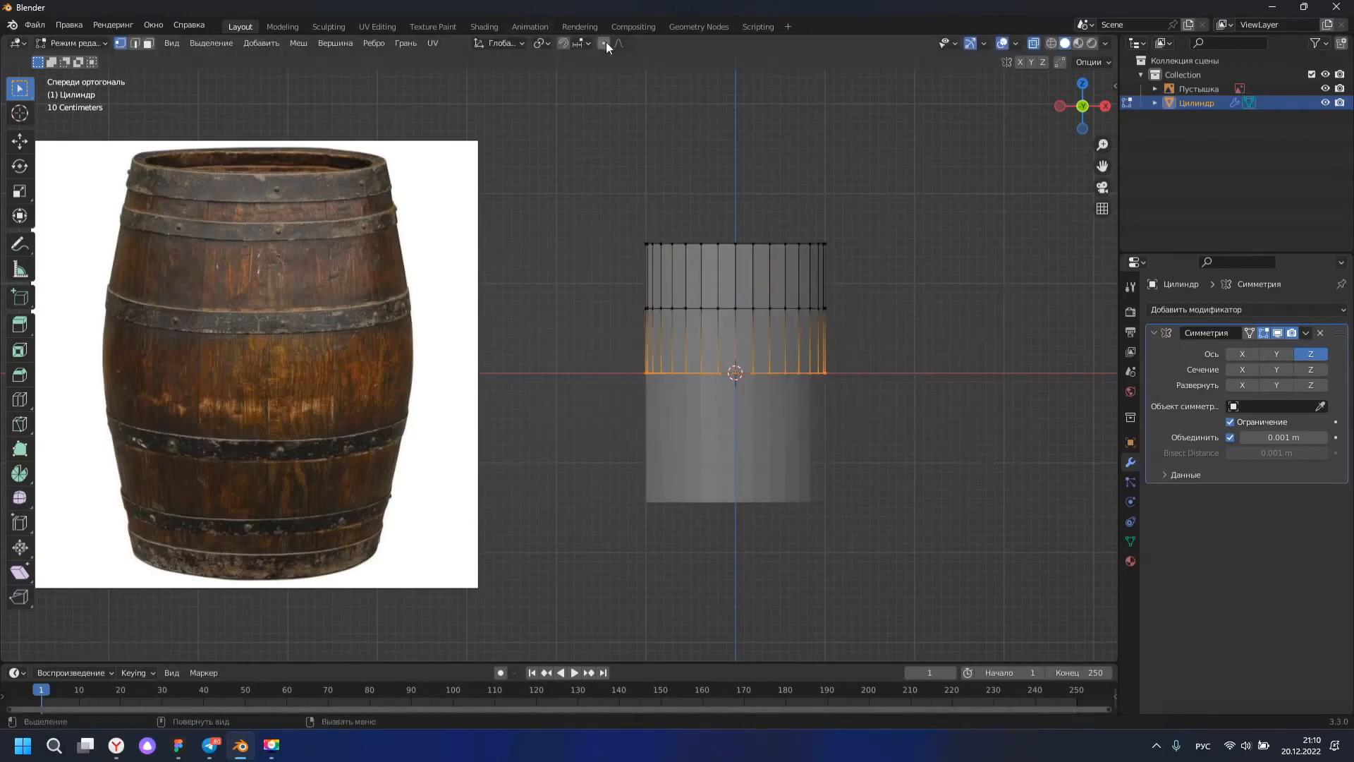
key(s)
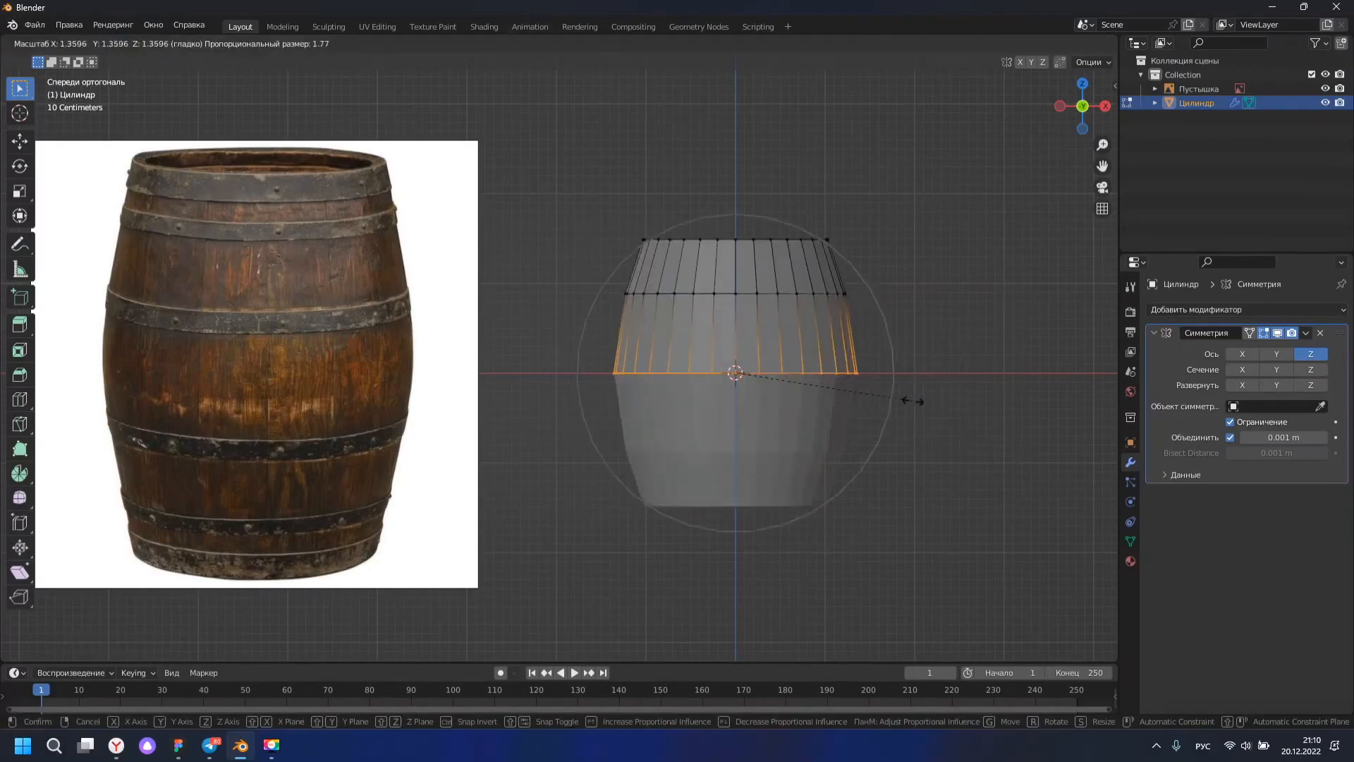
click(911, 400)
Bevel the edge loop midway up the barrel's upper half into a narrow horizontal band.
key(ctrl+b)
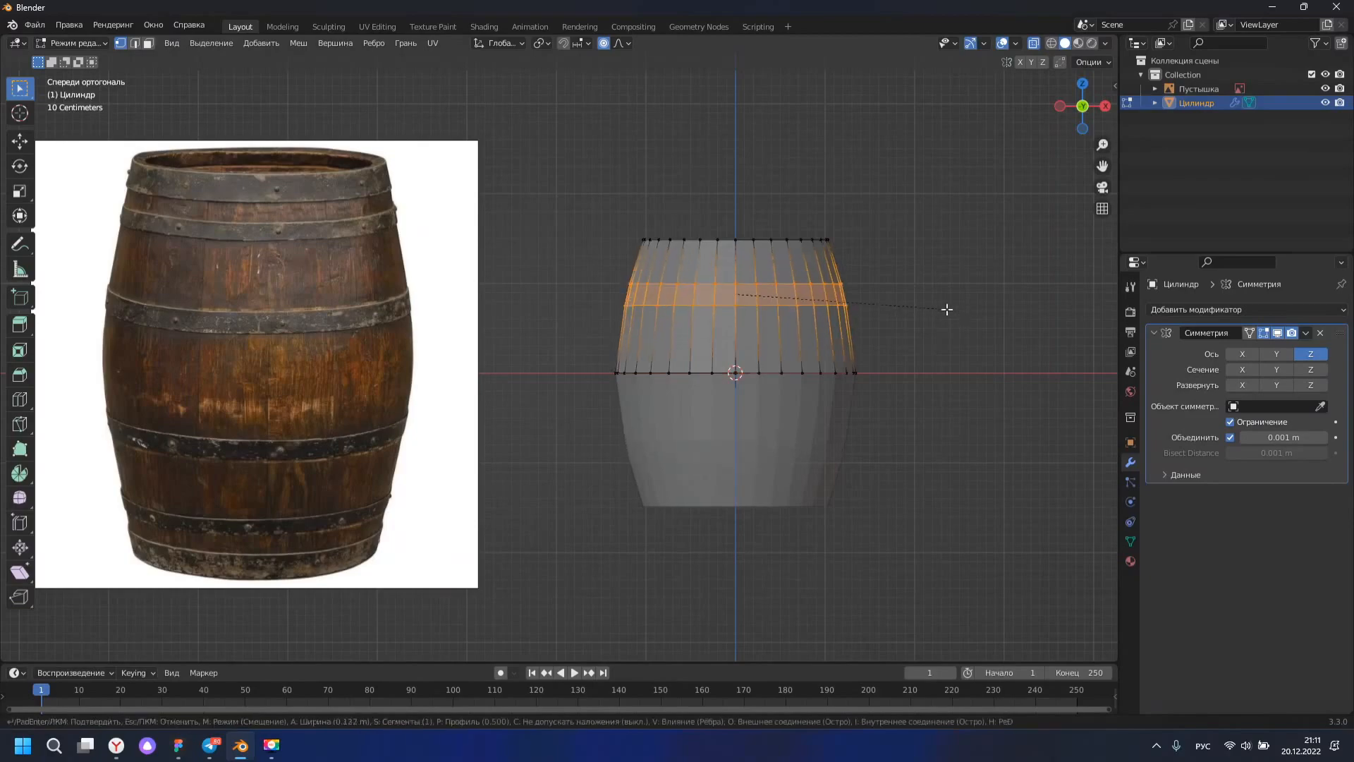
click(941, 307)
scroll(765, 367, up, 2)
Turn off proportional editing and scale the horizontal band slightly outward.
key(g)
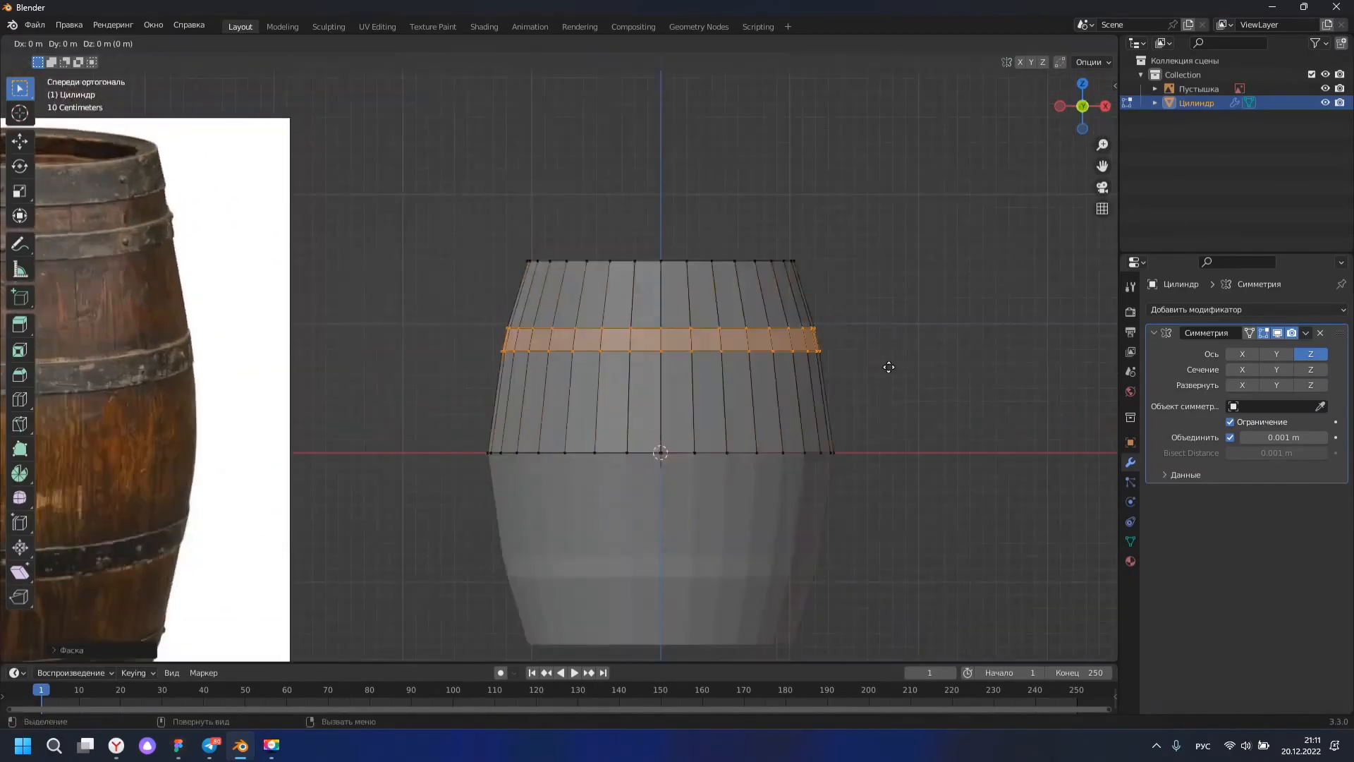
key(s)
key(Escape)
key(o)
key(s)
click(931, 420)
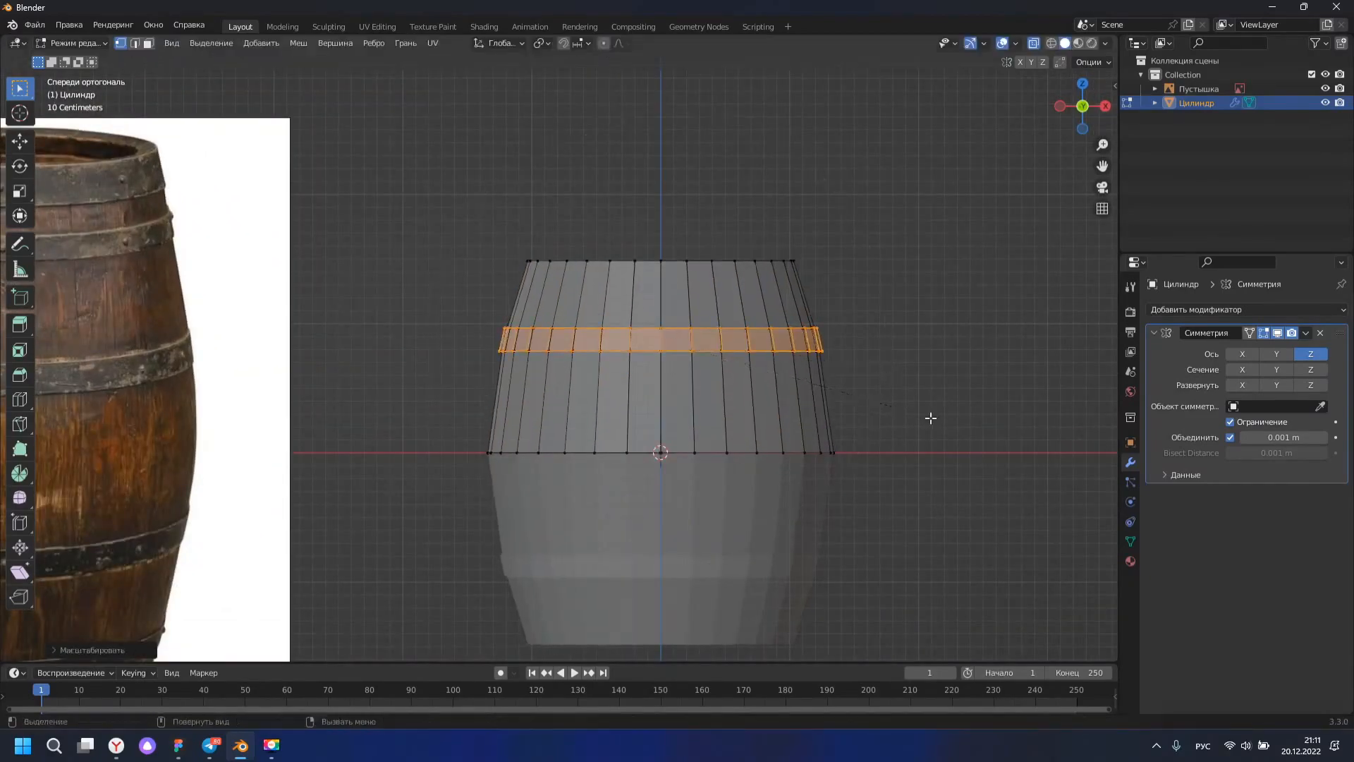
Separate the horizontal band into its own ring object and select it in Object Mode.
middle_drag(931, 420, 685, 365)
click(695, 368)
key(Tab)
mouse_move(770, 379)
middle_down()
mouse_move(907, 391)
mouse_move(672, 361)
middle_up()
scroll(659, 341, up, 3)
right_click(593, 280)
click(594, 280)
click(1344, 309)
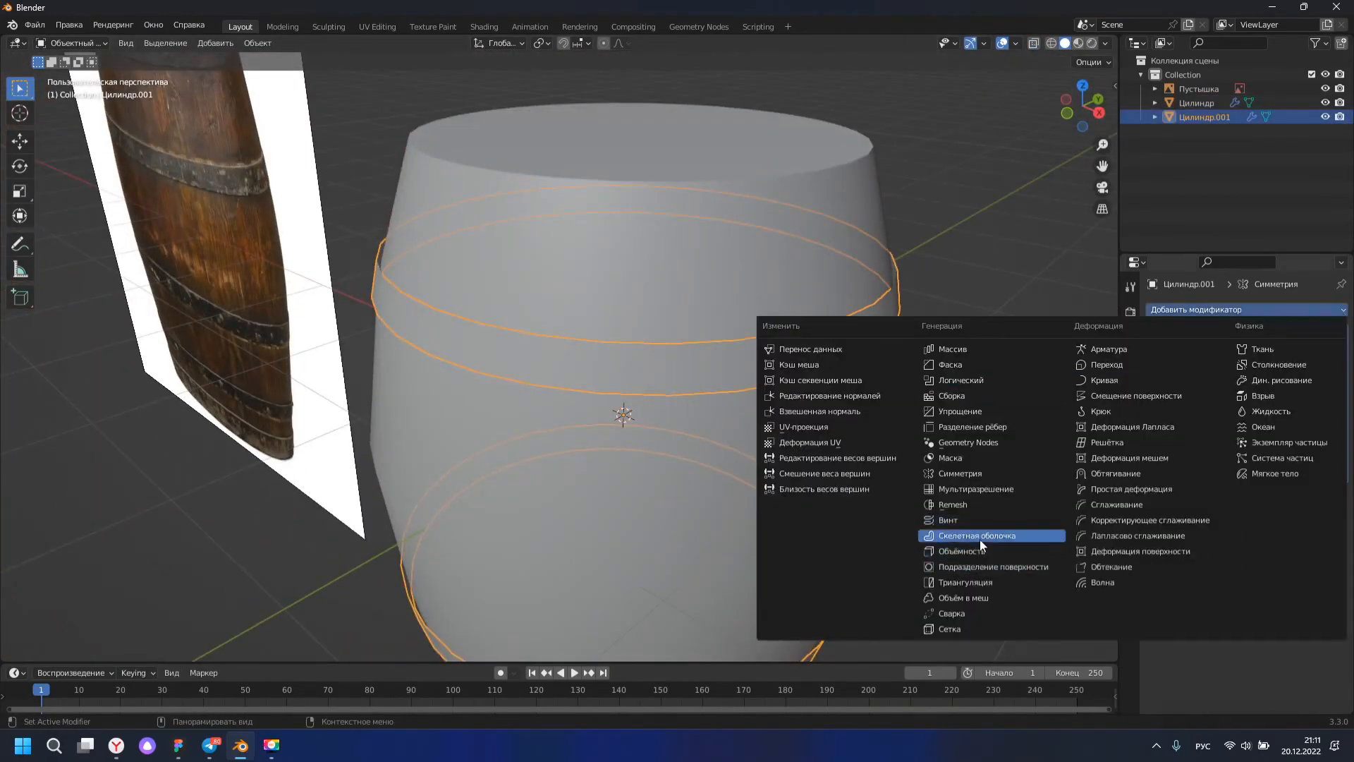
click(980, 535)
key(ctrl+z)
Scale the ring up by about 1.03 in front view so it stands out from the barrel.
middle_drag(917, 377, 941, 527)
key(KP_1)
key(s)
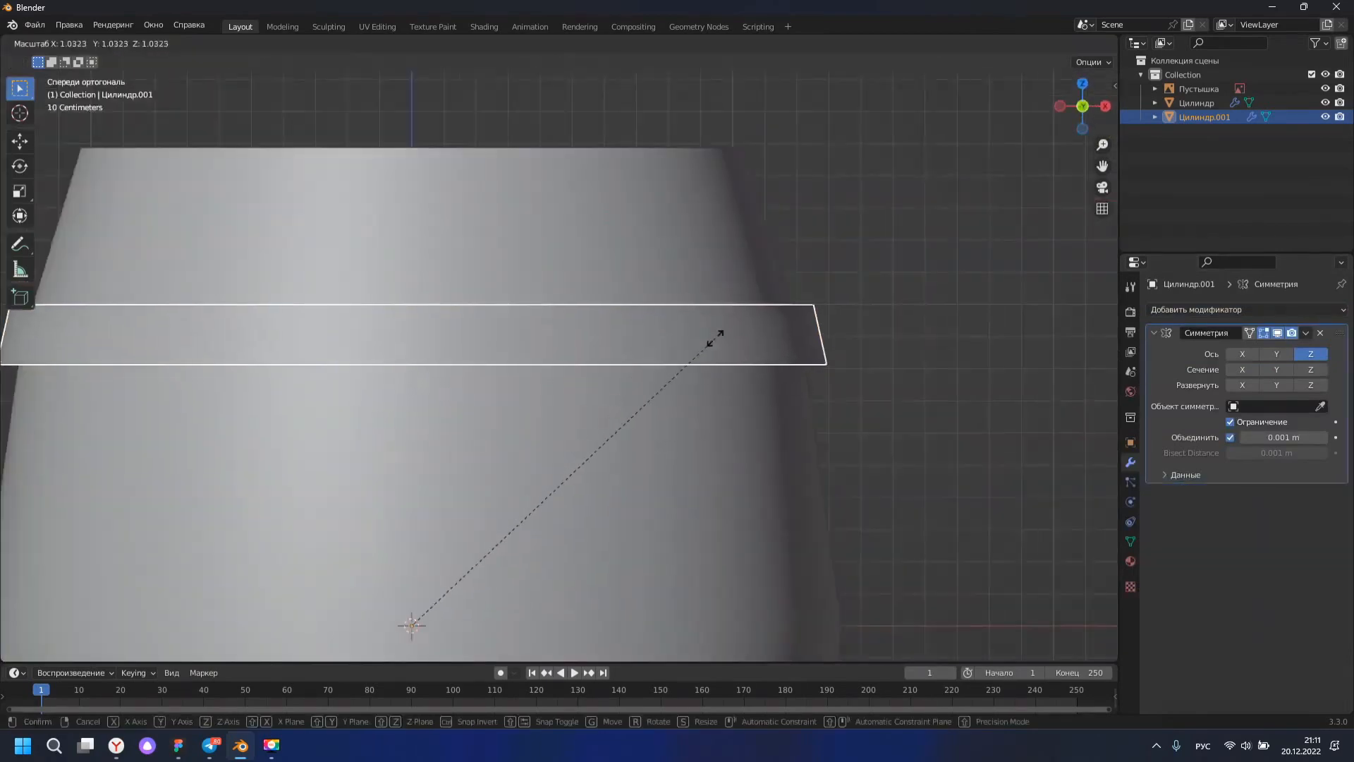
click(714, 340)
Try moving the ring's origin to its own geometry.
scroll(697, 252, down, 2)
shift+middle_drag(697, 252, 757, 152)
click(258, 43)
mouse_move(286, 70)
click(458, 86)
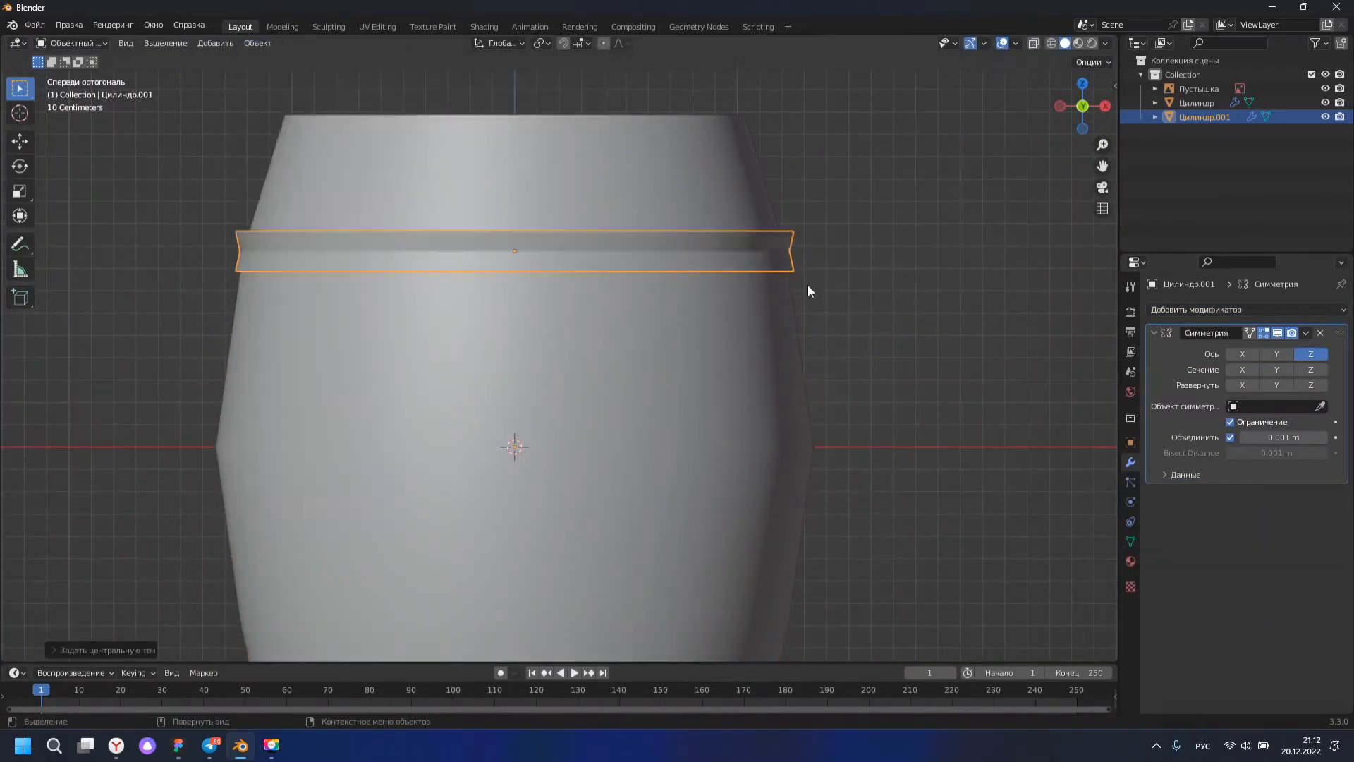
Adjust the ring's scale around the barrel from a close perspective view.
middle_drag(809, 290, 840, 278)
scroll(611, 281, up, 3)
middle_drag(611, 282, 833, 423)
key(s)
click(619, 406)
Add a Solidify modifier to the ring and increase its thickness.
click(1199, 310)
click(970, 551)
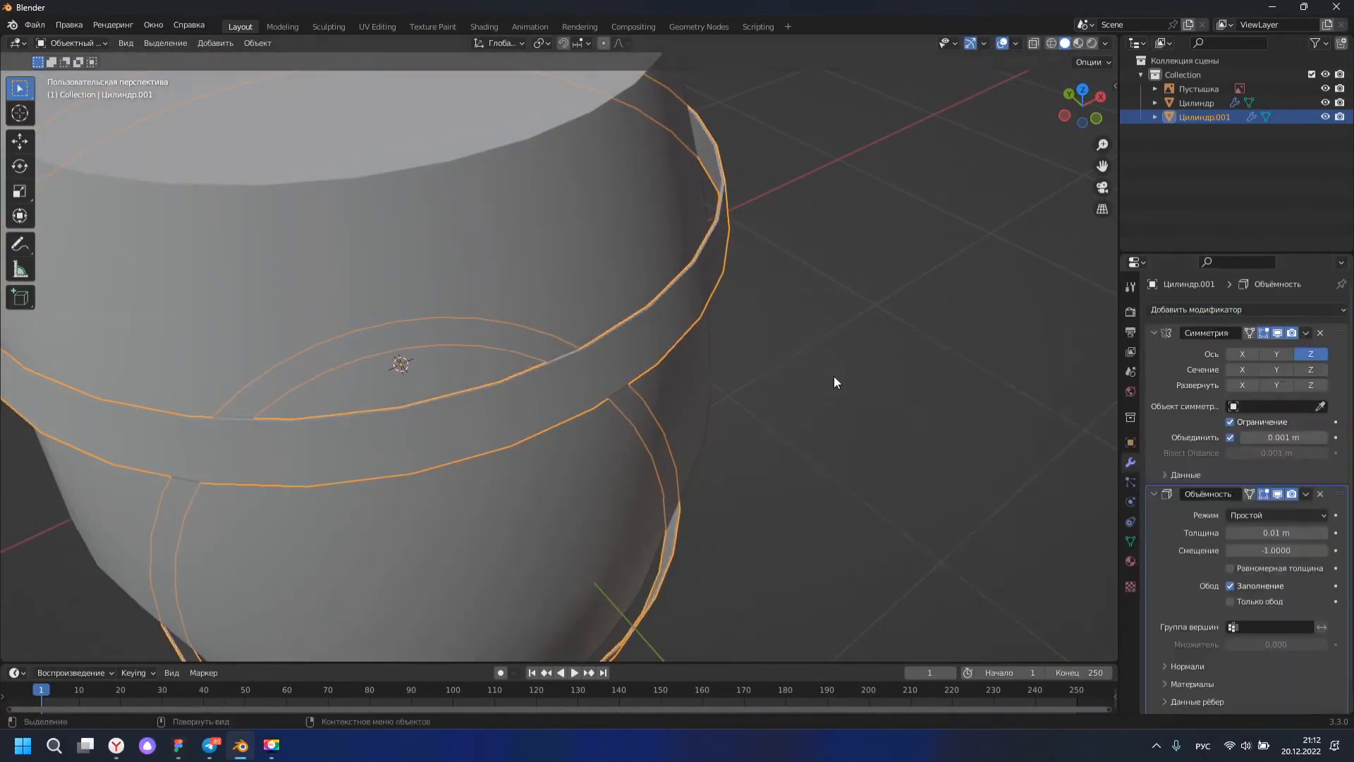
drag(1329, 540, 1351, 541)
Scale the thickened ring in top view so it fits around the barrel.
key(KP_7)
key(KP_Decimal)
key(s)
click(962, 551)
middle_drag(963, 551, 701, 429)
scroll(714, 442, down, 3)
scroll(639, 281, up, 2)
Try insetting the barrel's top face and extruding it downward to form a rim.
click(639, 282)
key(Tab)
key(3)
click(635, 286)
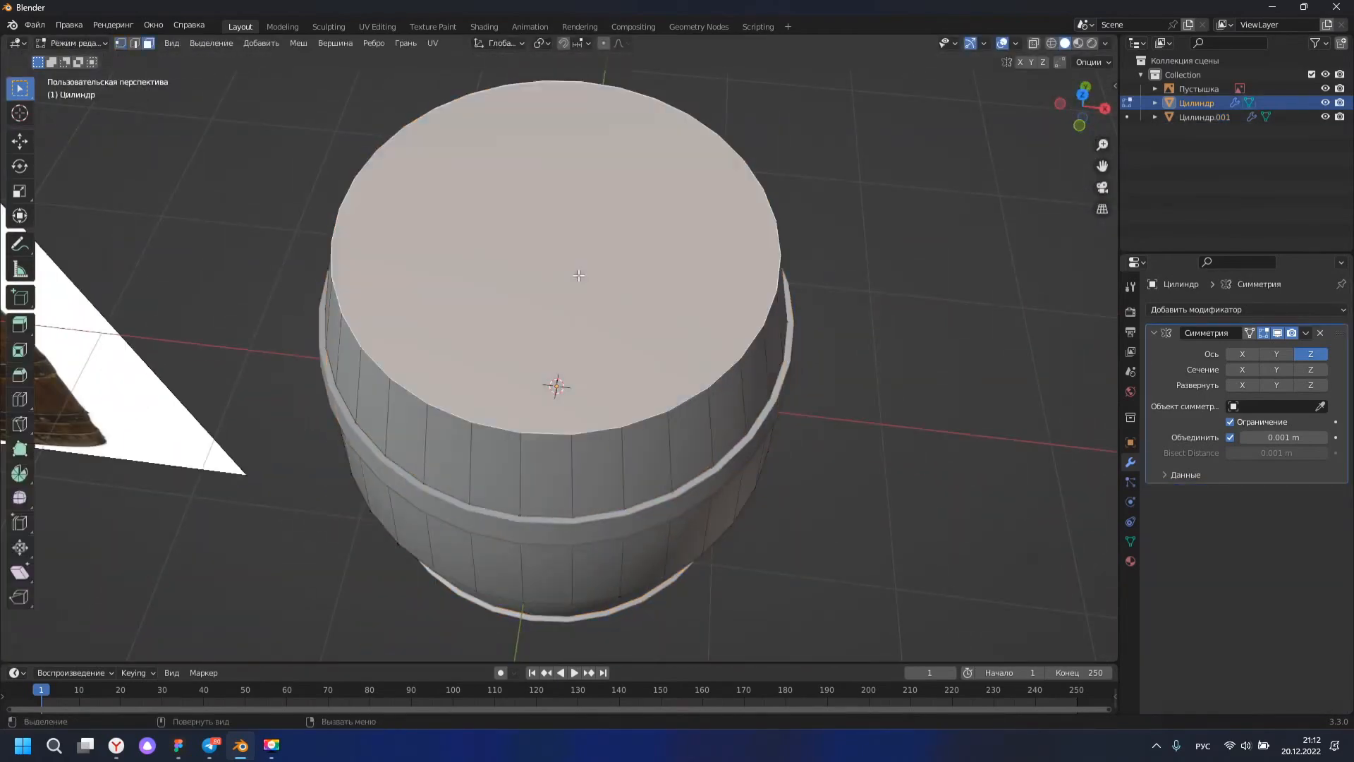
key(KP_7)
key(i)
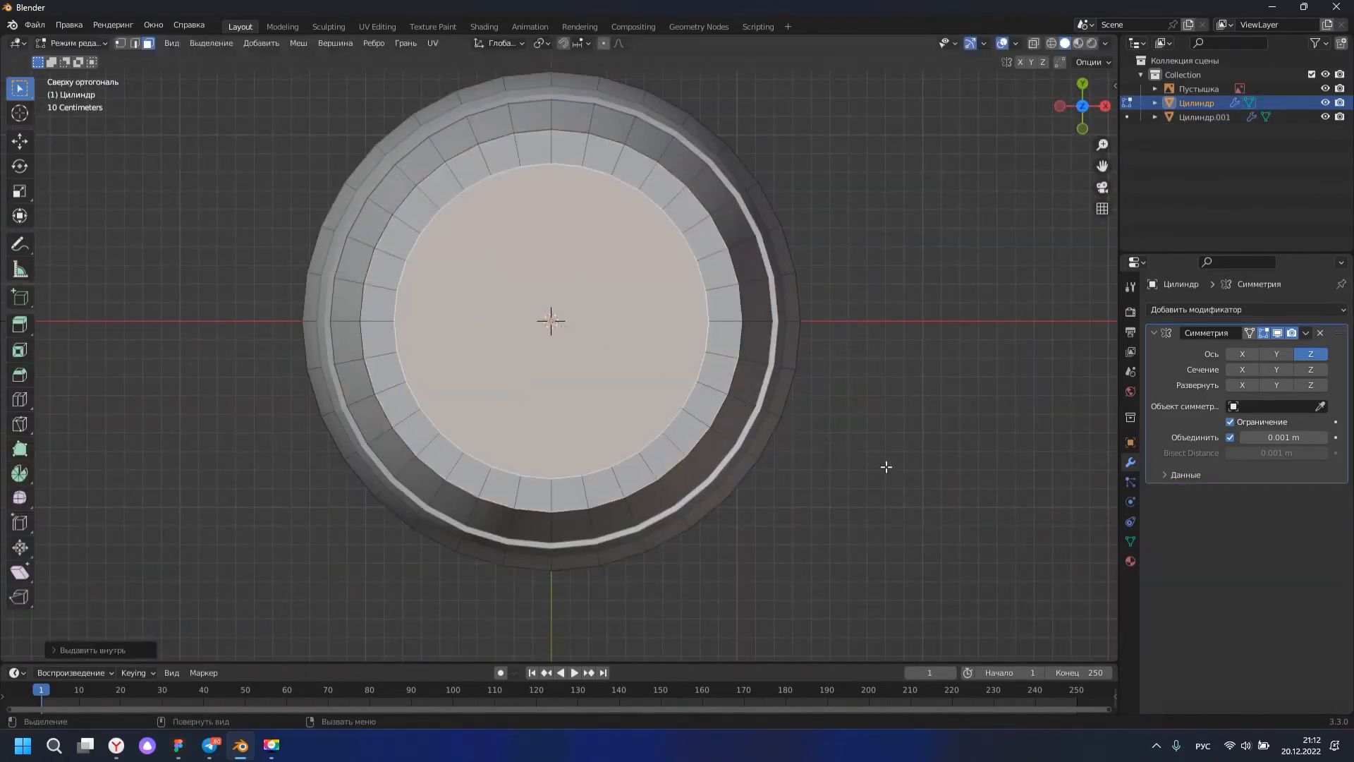
middle_drag(886, 467, 877, 358)
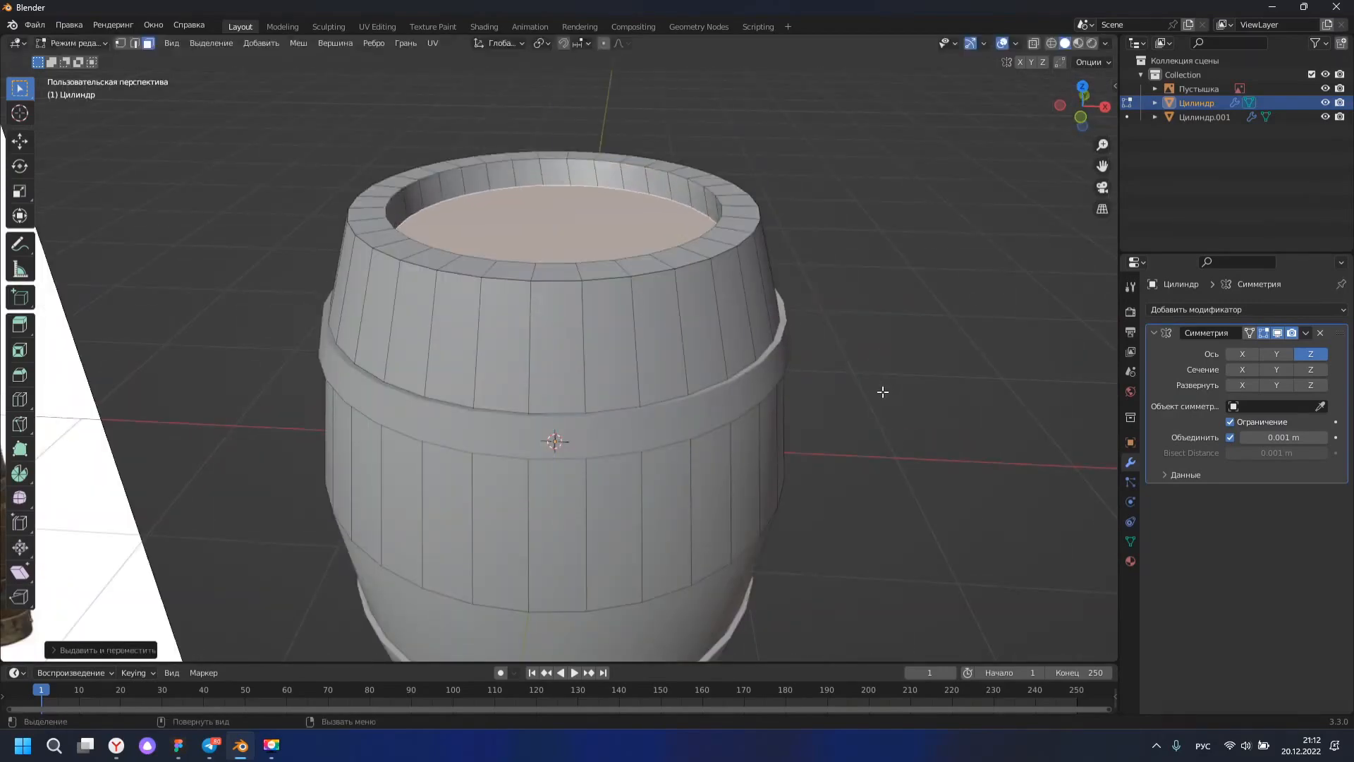
scroll(883, 390, down, 4)
scroll(855, 453, up, 5)
middle_drag(856, 454, 529, 447)
alt+click(529, 477)
click(499, 511)
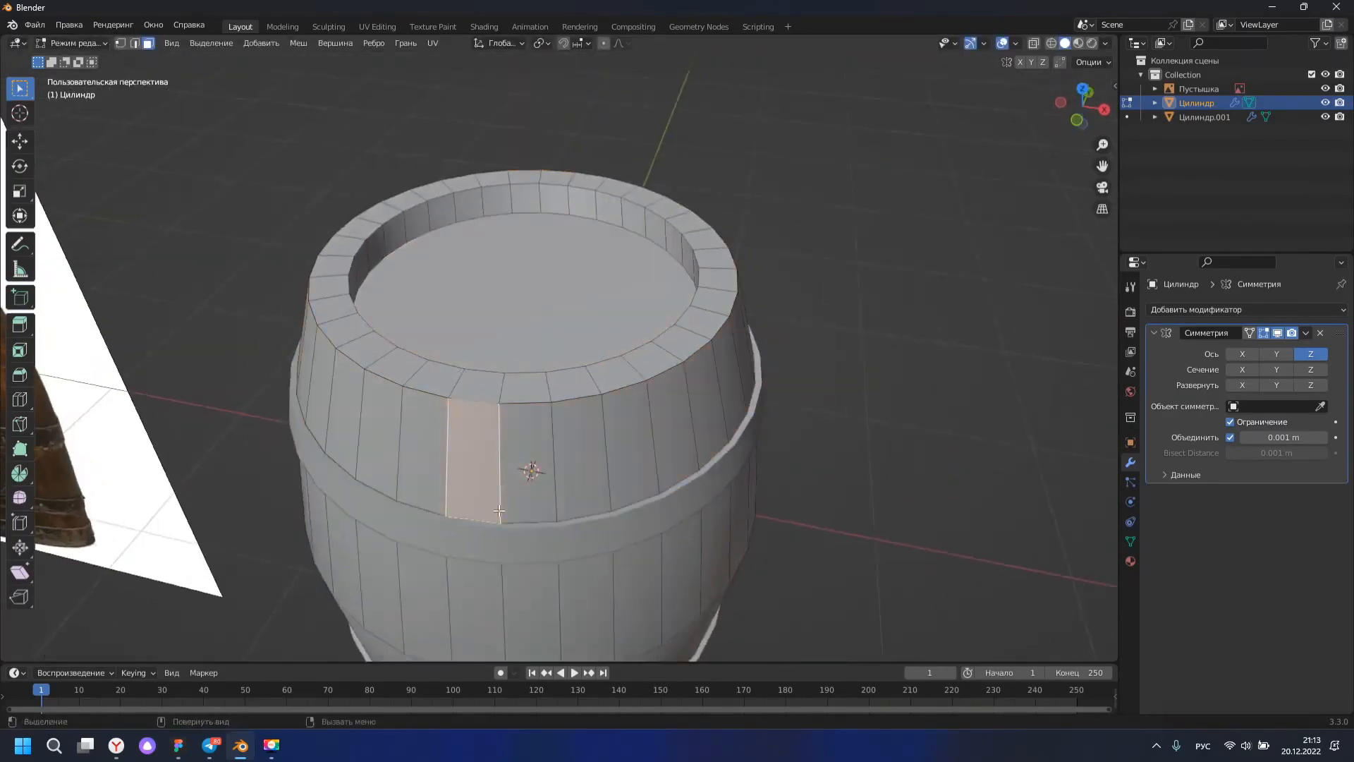
middle_drag(651, 460, 423, 438)
alt+click(414, 432)
middle_drag(622, 442, 571, 260)
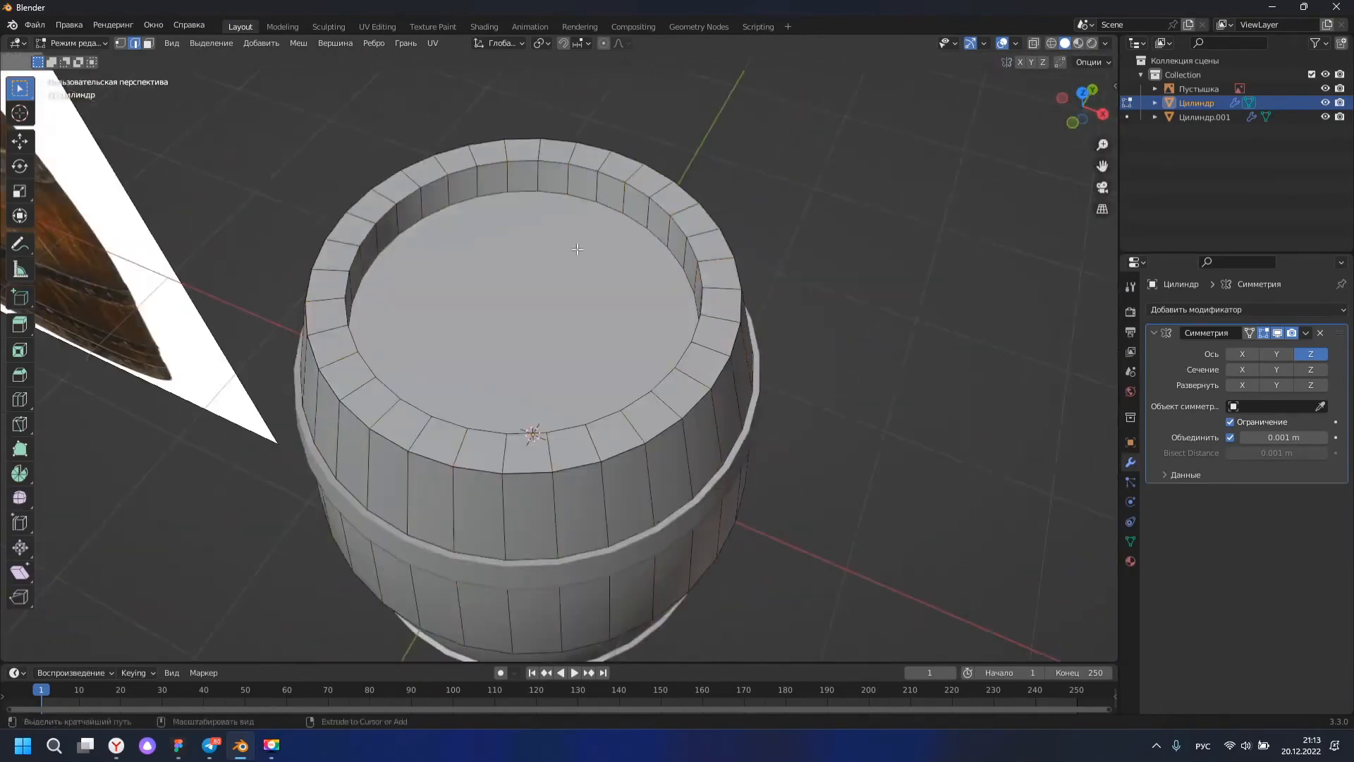
Try insetting the barrel's top face by about 0.26 m and extruding it about 0.14 m into the barrel.
click(577, 249)
key(KP_7)
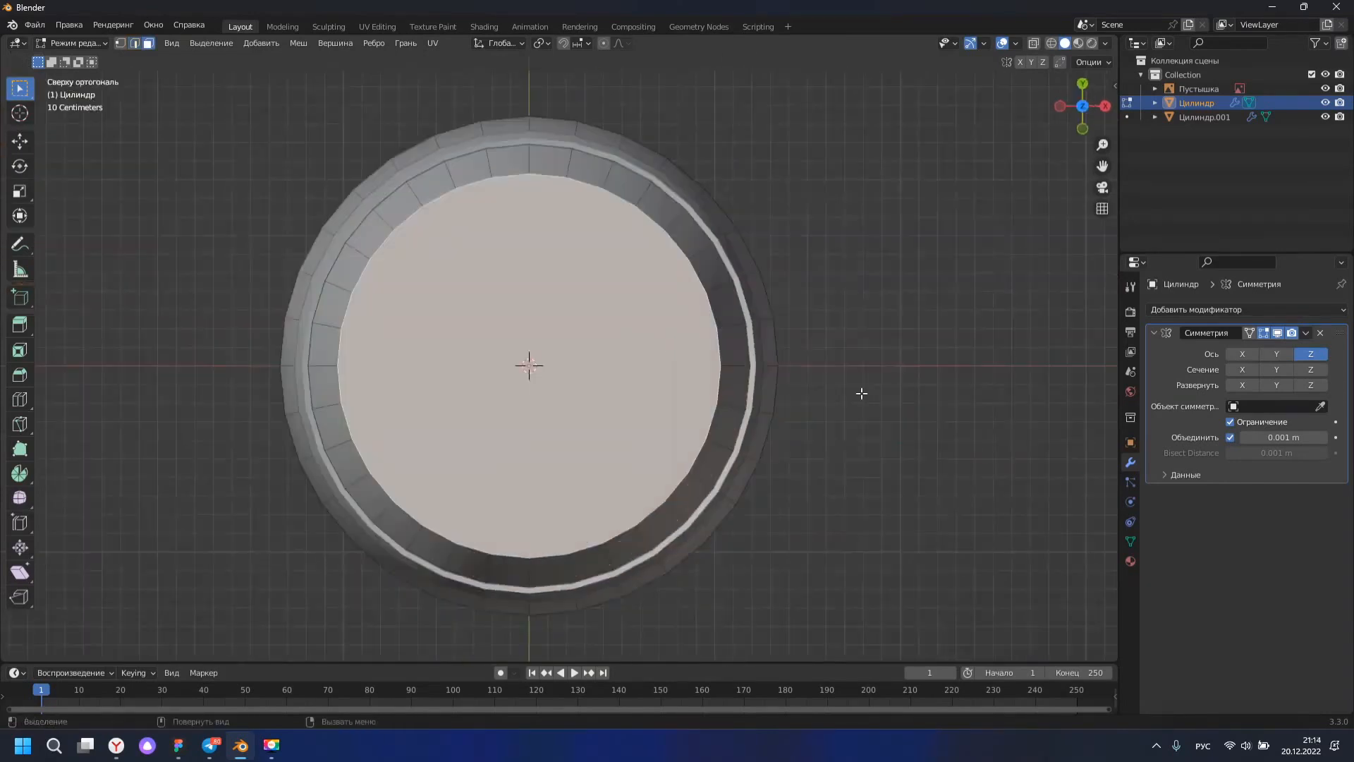
key(Escape)
click(887, 458)
key(Tab)
key(Tab)
key(3)
click(580, 421)
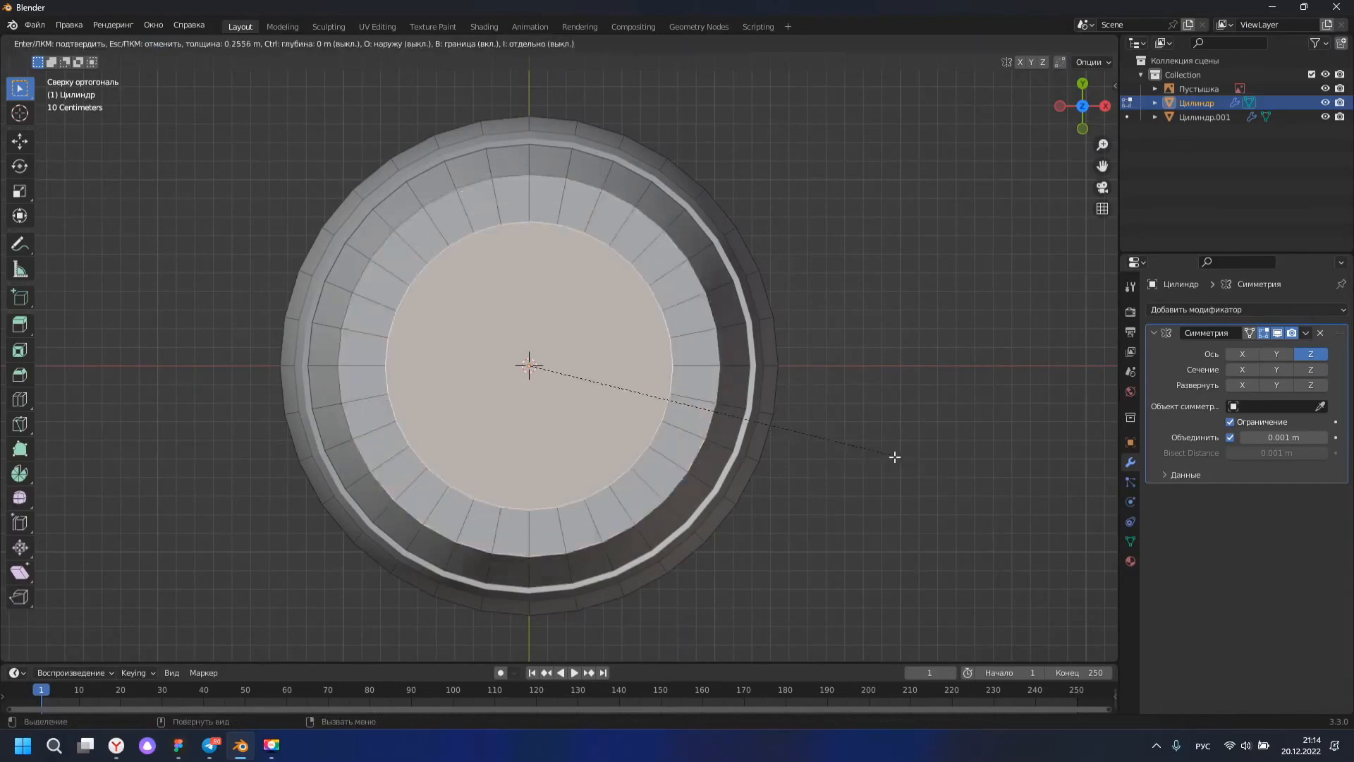
middle_drag(894, 528, 889, 398)
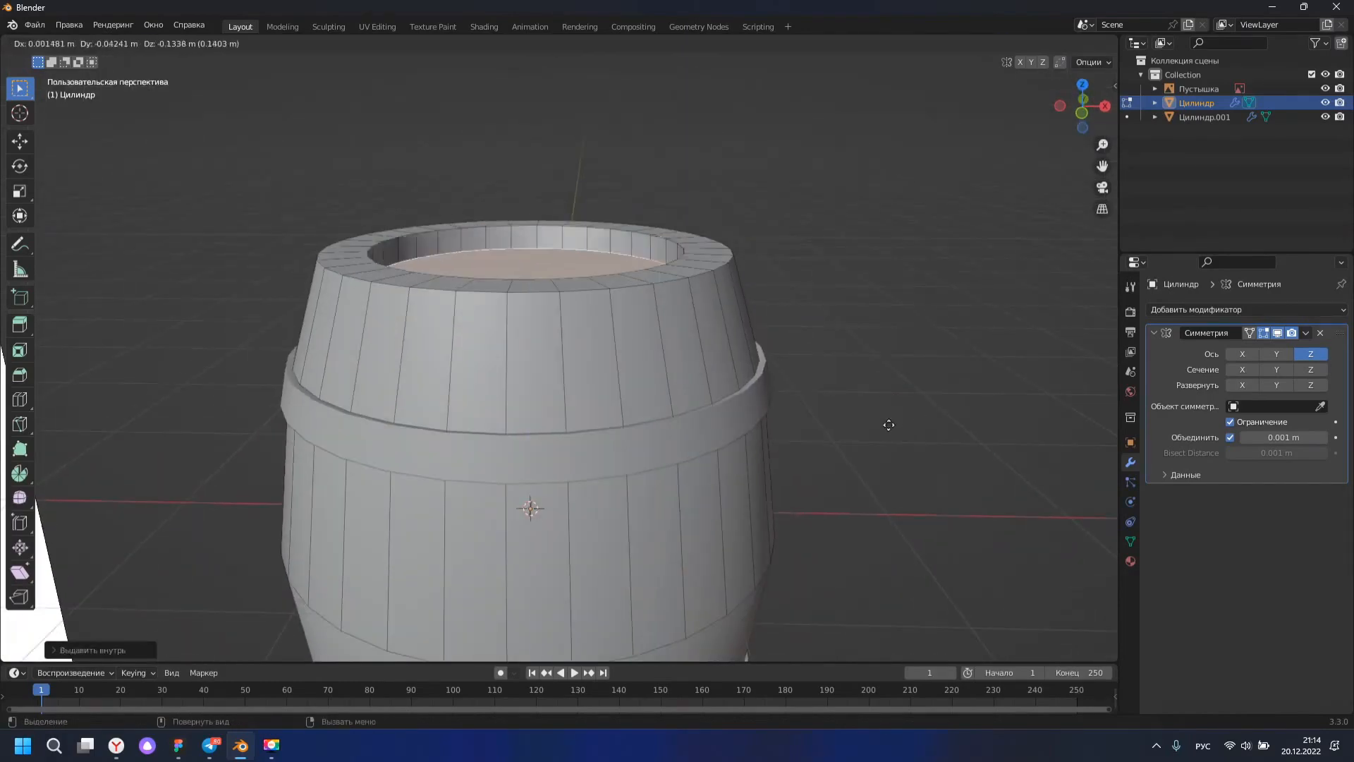
Inset the barrel's top face to leave a thin rim and extrude it downward as a recessed lid.
key(KP_7)
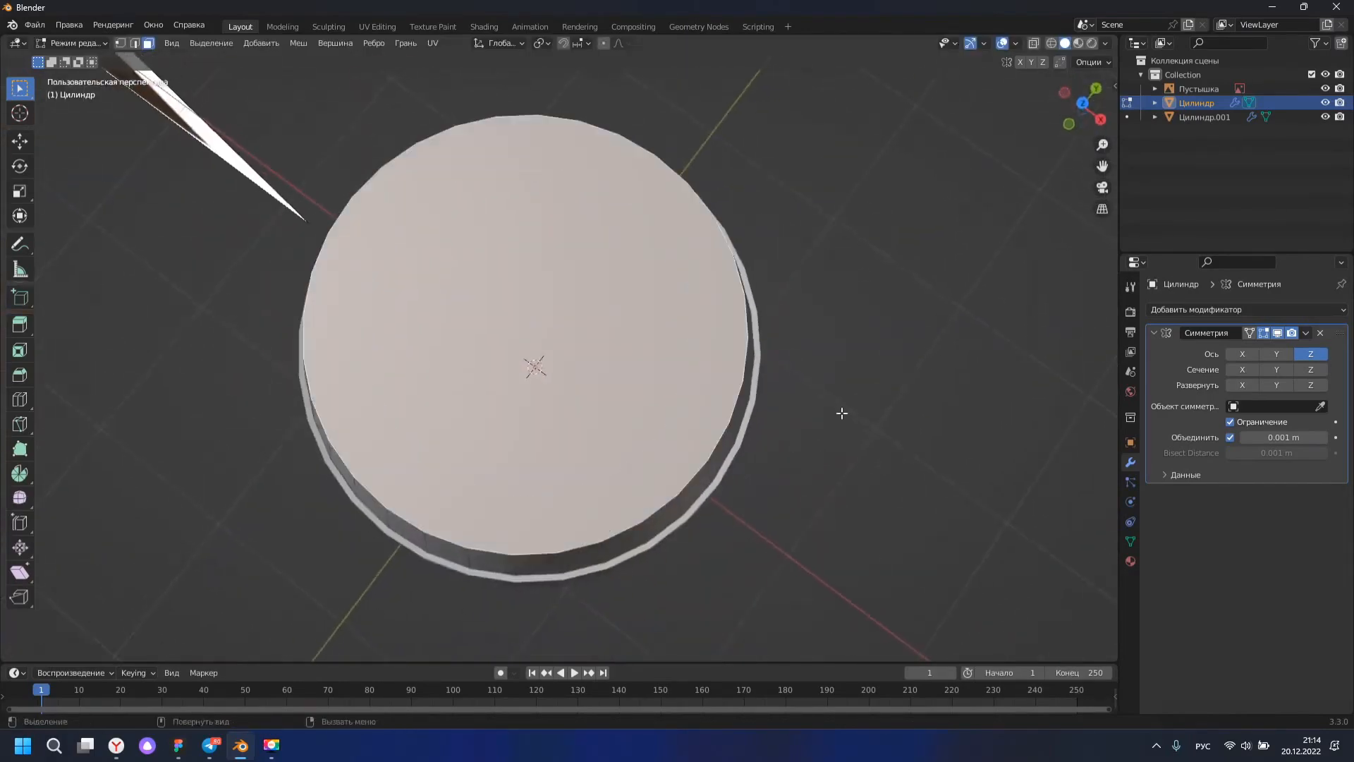
key(i)
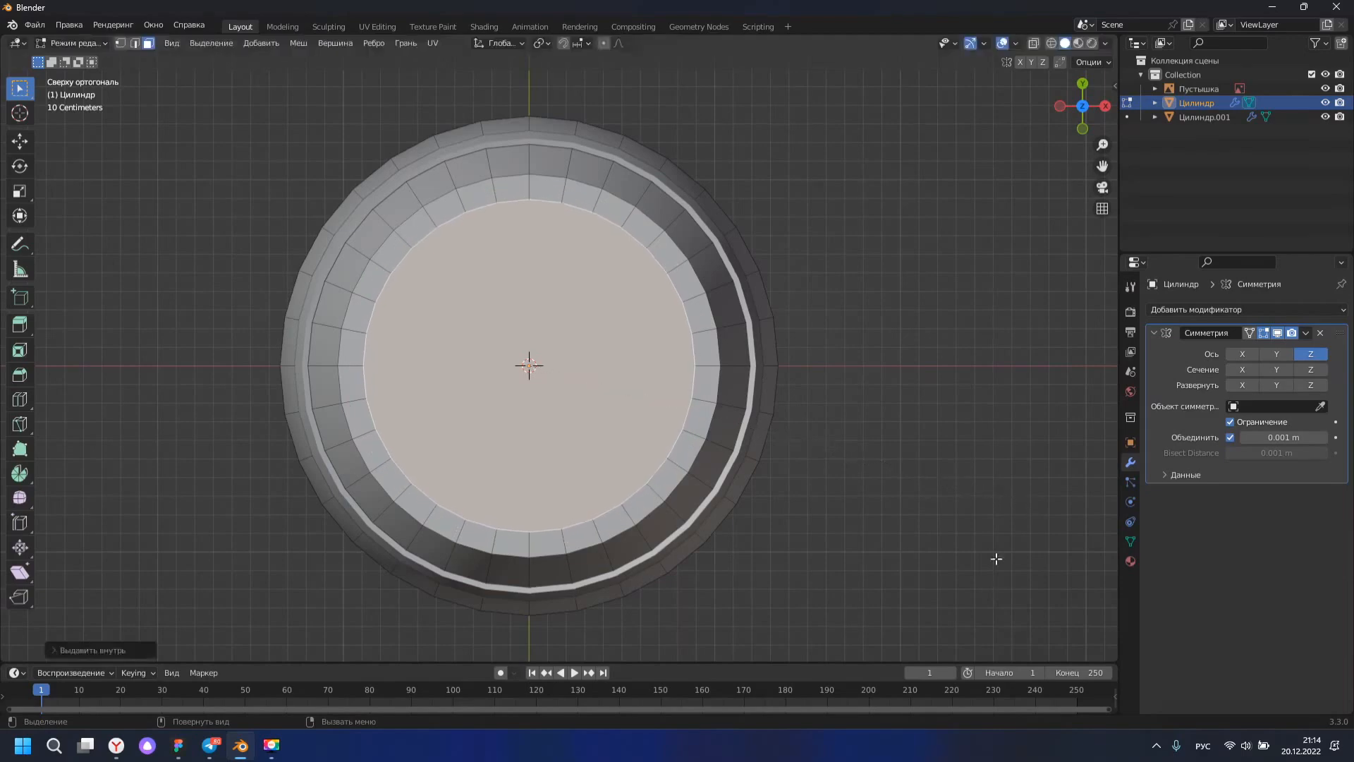
middle_drag(996, 558, 994, 439)
key(e)
click(1029, 469)
Bevel every other vertical edge loop around the barrel with two segments and a width of about 0.056 m.
middle_drag(910, 346, 898, 375)
scroll(846, 378, up, 2)
click(584, 397)
key(2)
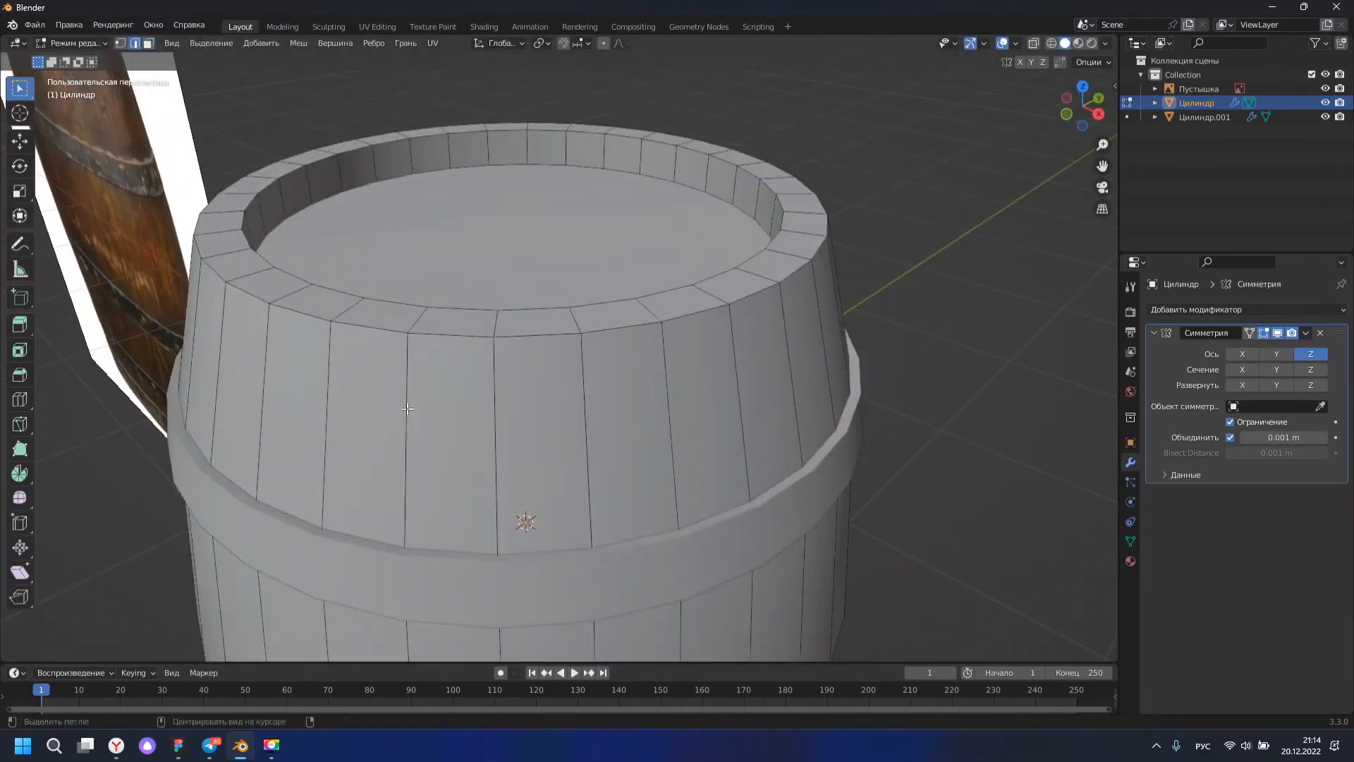
alt+click(407, 407)
scroll(424, 407, down, 1)
alt+shift+click(581, 411)
alt+shift+click(699, 410)
middle_drag(718, 399, 630, 386)
middle_drag(720, 401, 908, 468)
middle_drag(746, 434, 642, 425)
alt+shift+click(604, 445)
alt+shift+click(735, 432)
alt+shift+click(598, 423)
alt+shift+click(735, 430)
middle_drag(853, 453, 769, 434)
scroll(553, 399, down, 3)
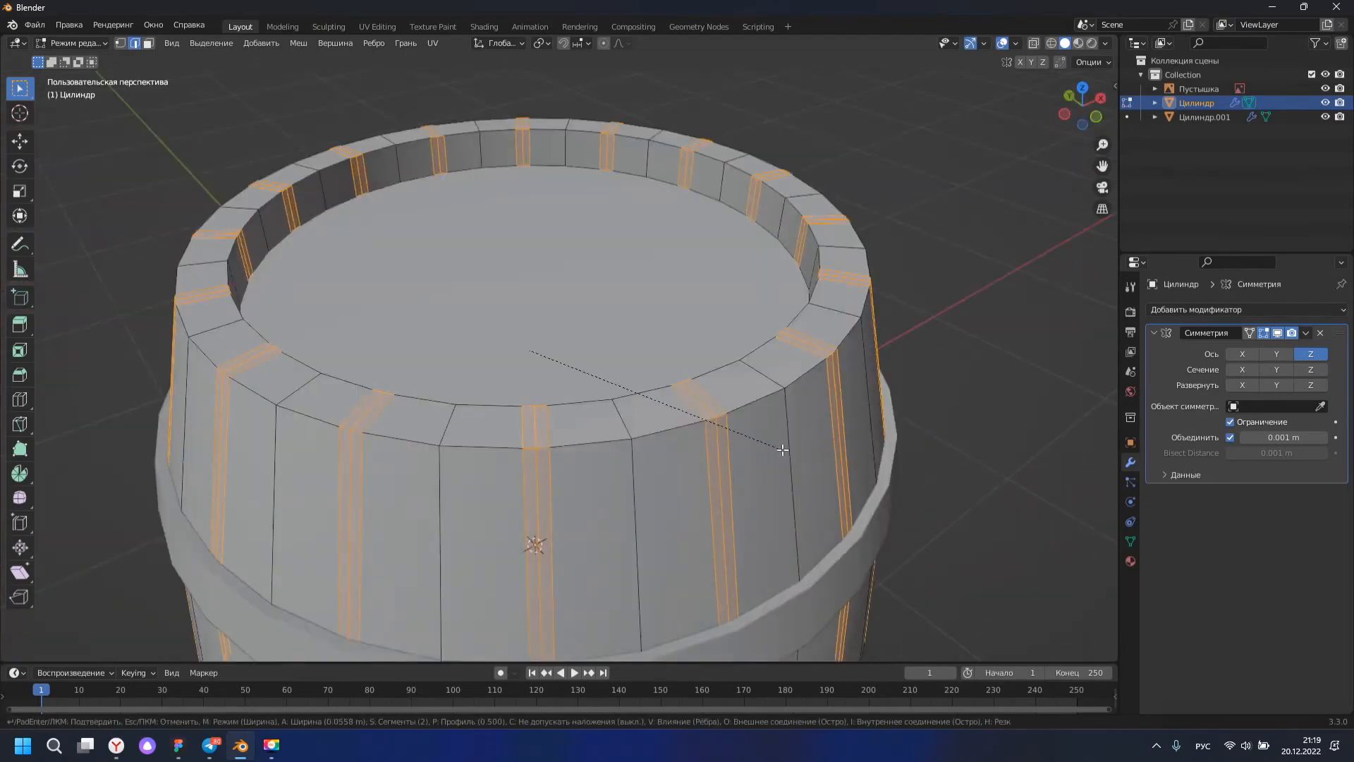
click(783, 450)
middle_drag(800, 405, 841, 392)
click(931, 357)
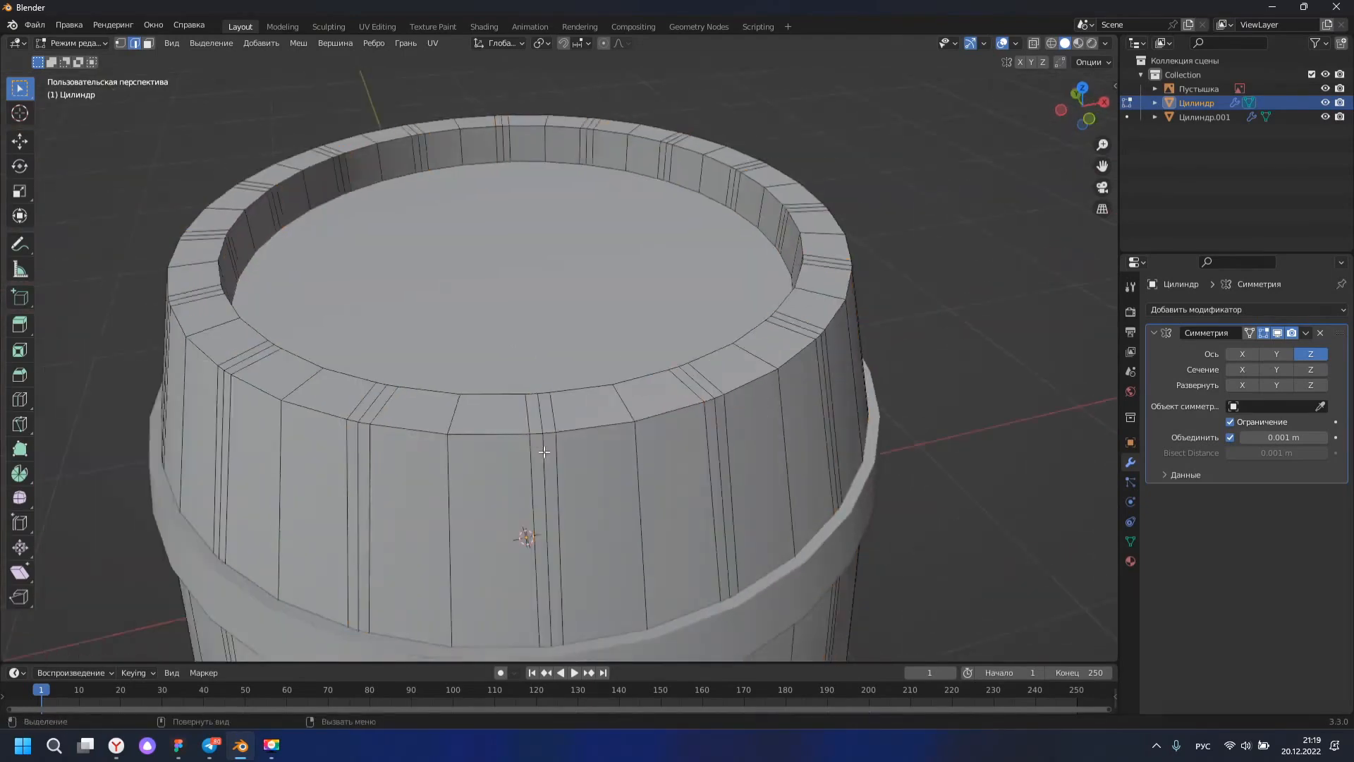
Offset the centre edge loops of all bevelled strips with Shrink/Fatten to form seams between the staves.
middle_drag(725, 427, 811, 555)
key(KP_7)
shift+middle_drag(390, 158, 495, 253)
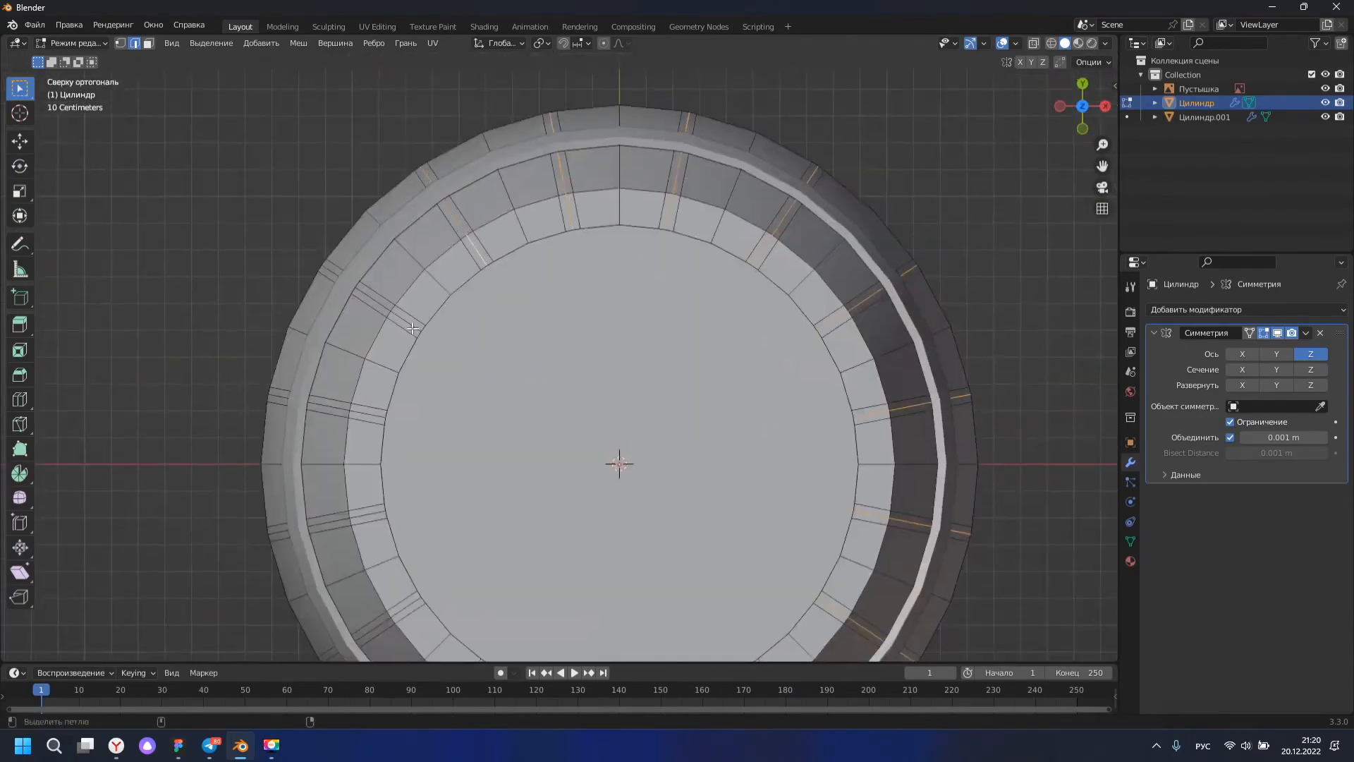
shift+middle_drag(413, 603, 417, 534)
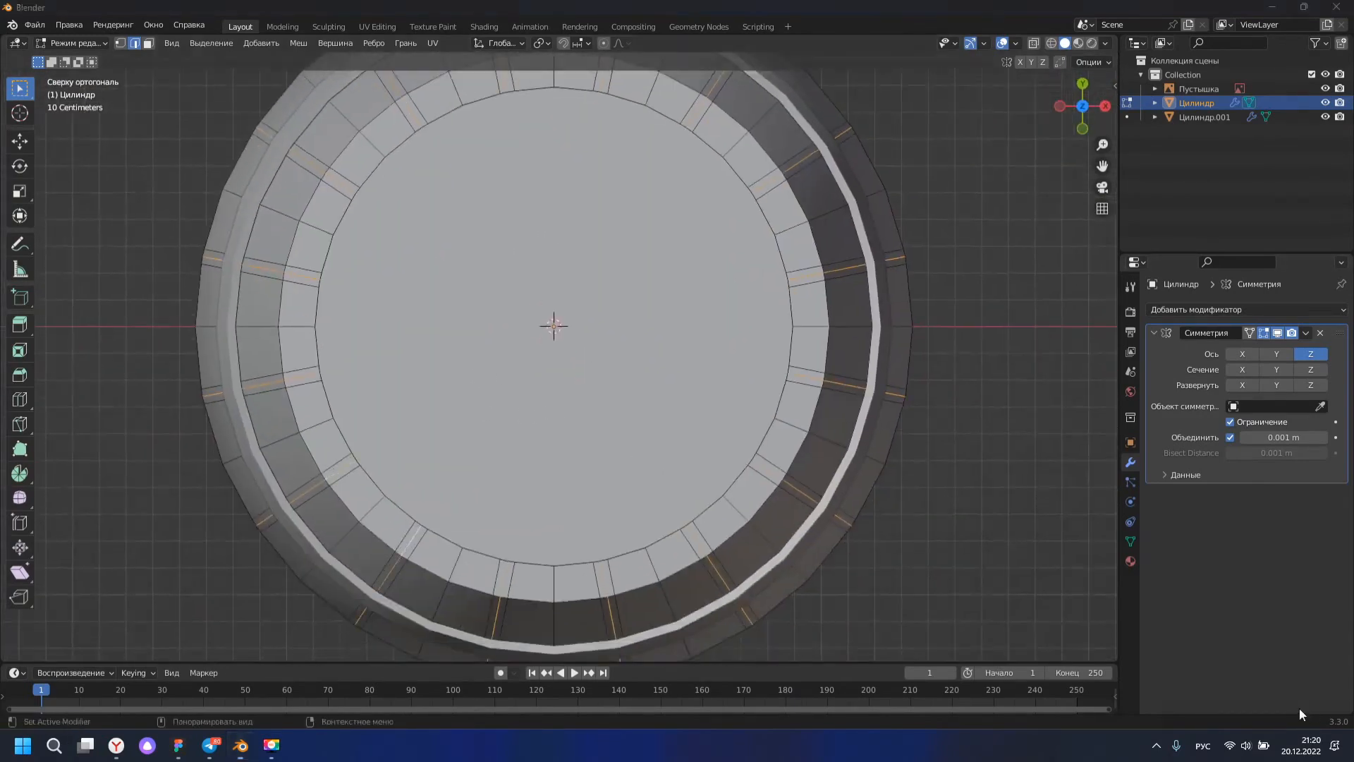
key(alt+s)
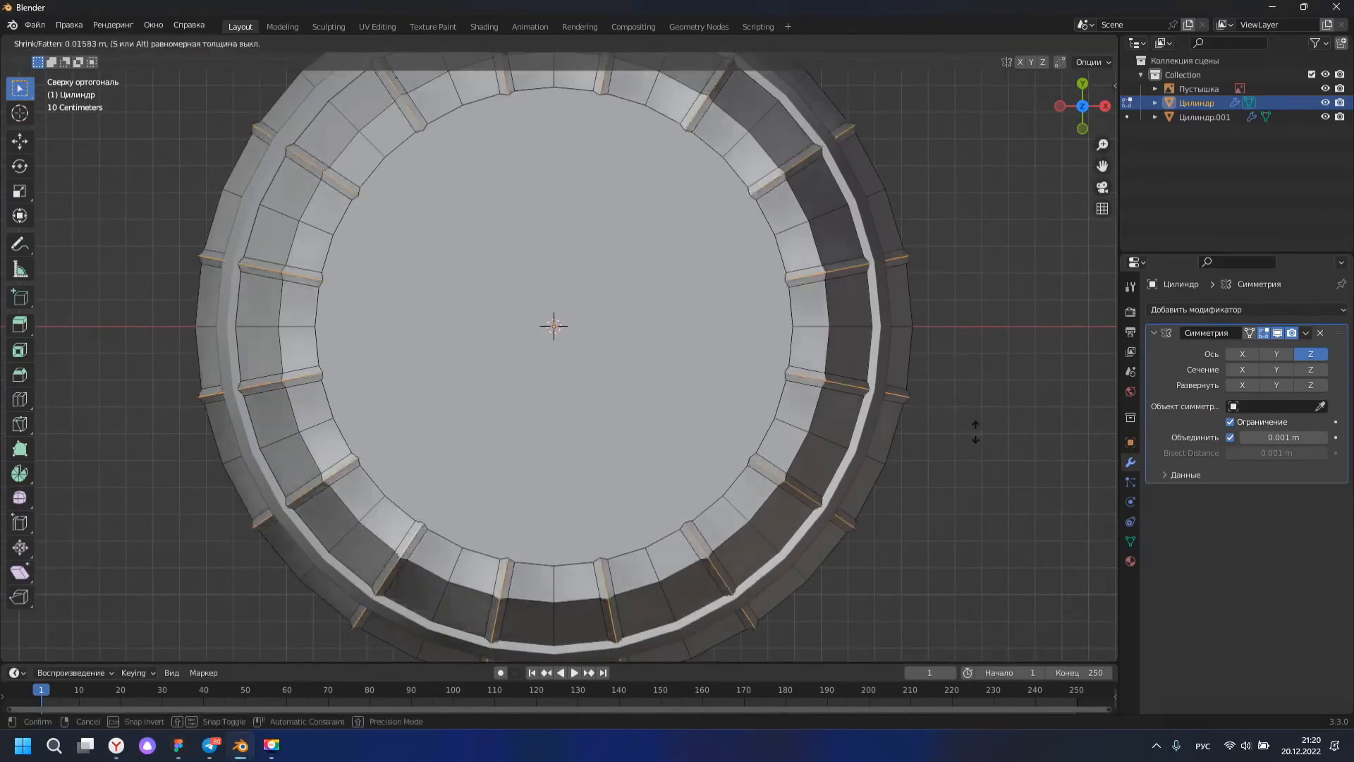
click(993, 441)
middle_drag(917, 451, 621, 472)
scroll(783, 460, up, 3)
click(874, 445)
key(shift+a)
click(895, 470)
key(ctrl+z)
scroll(762, 441, down, 8)
key(shift+a)
click(675, 411)
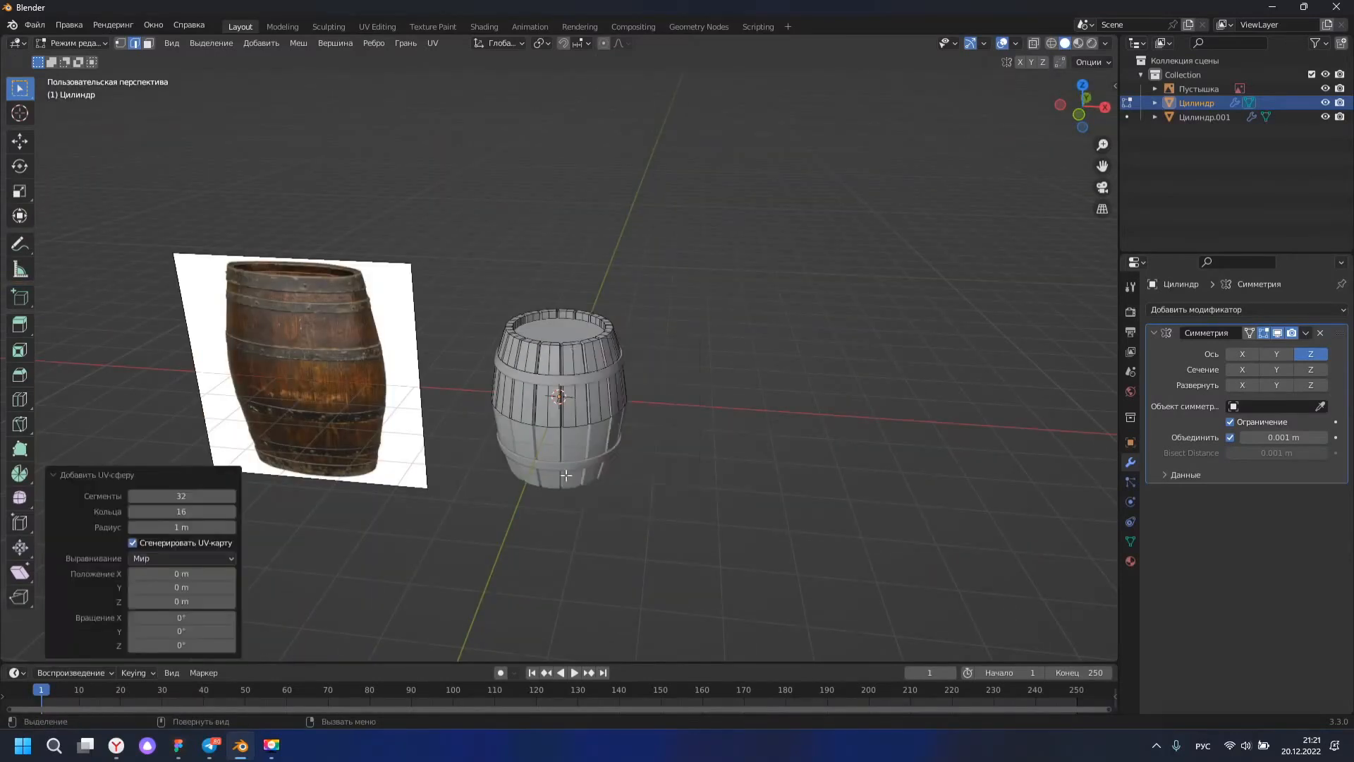
key(ctrl+z)
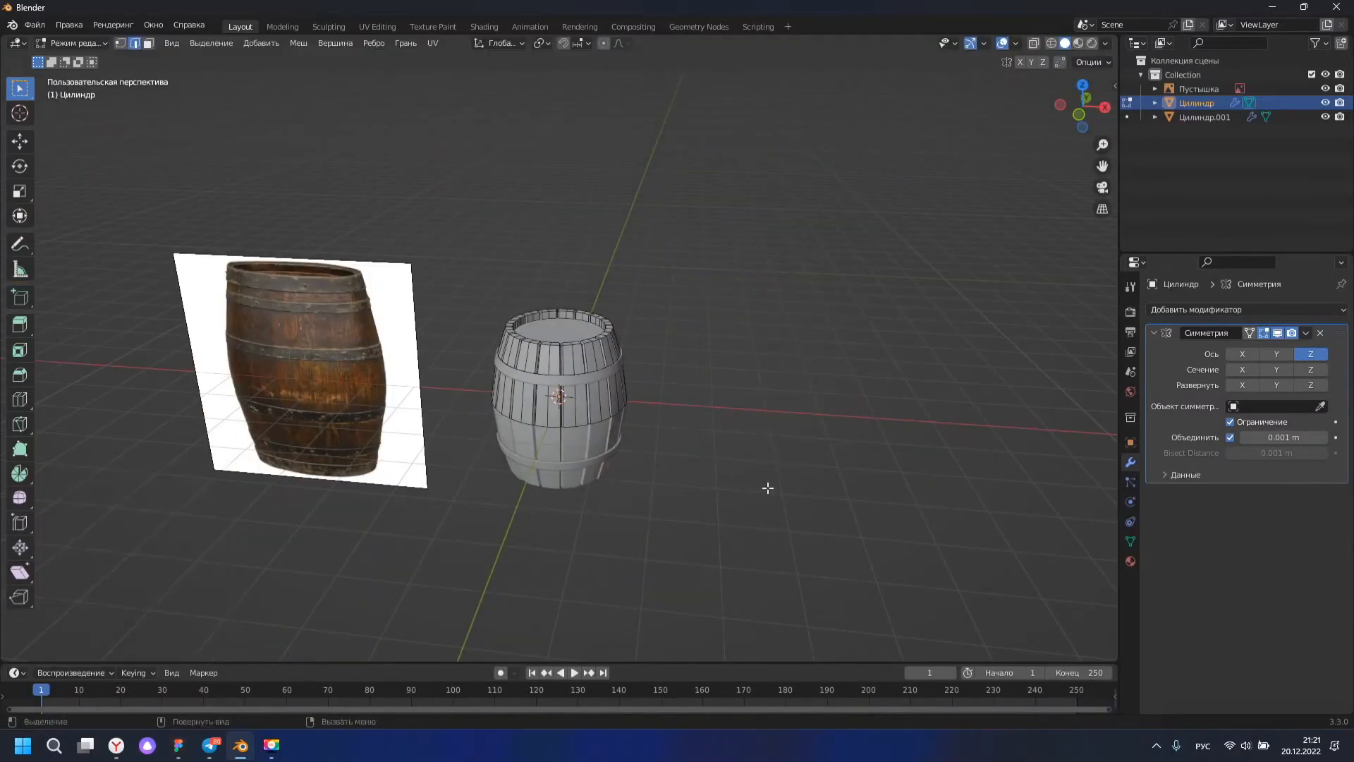
Add a UV sphere as a separate object, move it beside the barrel, and scale it down.
key(shift+a)
click(666, 476)
key(g)
click(836, 467)
scroll(836, 467, up, 3)
key(s)
click(600, 429)
Move the small sphere toward the barrel's ring in front and side views.
key(KP_1)
key(g)
click(316, 433)
key(g)
click(433, 433)
scroll(433, 432, up, 7)
shift+middle_drag(141, 395, 381, 412)
key(KP_3)
key(g)
click(431, 483)
Scale the sphere down to rivet size and fine-tune its position next to the ring in side view.
key(s)
click(409, 478)
scroll(379, 467, up, 4)
shift+middle_drag(352, 500, 627, 396)
key(g)
click(604, 415)
Try to delete the half of the small sphere that faces the barrel.
middle_drag(555, 418, 713, 421)
key(Tab)
key(KP_Decimal)
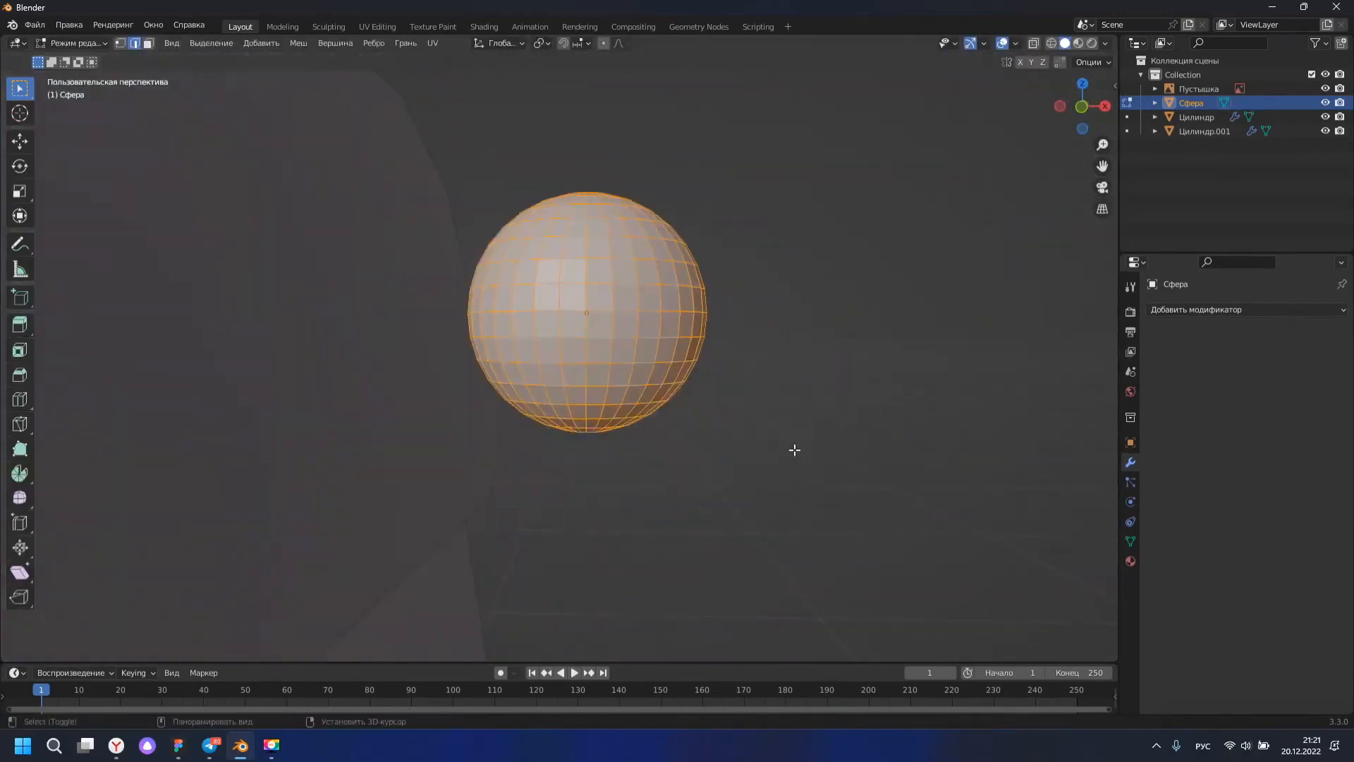
drag(584, 474, 455, 122)
key(alt+z)
drag(587, 489, 453, 121)
key(x)
click(807, 375)
middle_drag(740, 366, 722, 496)
key(ctrl+z)
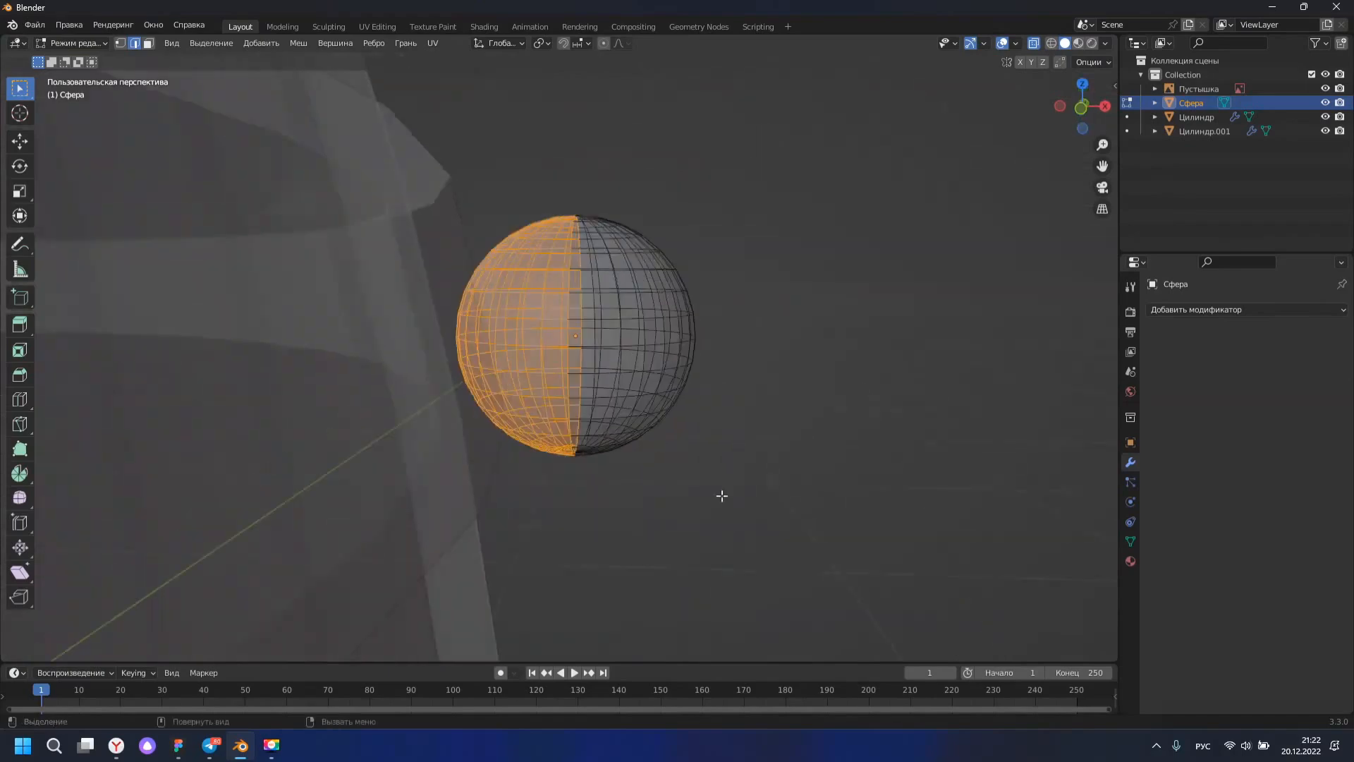
key(ctrl+z)
key(ctrl+z)
click(823, 518)
key(alt+z)
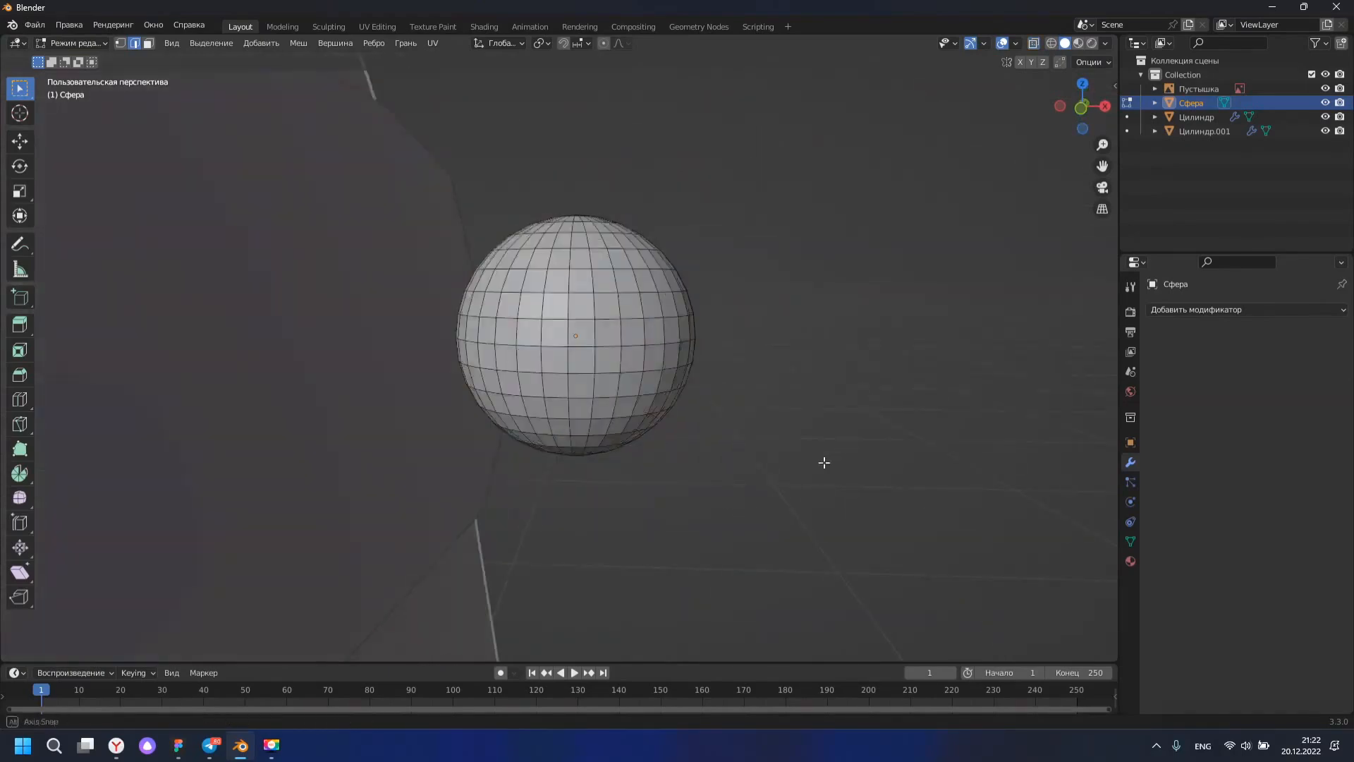
Flatten the sphere along X to a scale of about 0.59 in front view.
key(Tab)
middle_drag(649, 337, 621, 364)
shift+middle_drag(620, 365, 532, 444)
key(KP_1)
key(s)
key(x)
click(687, 398)
scroll(624, 421, down, 4)
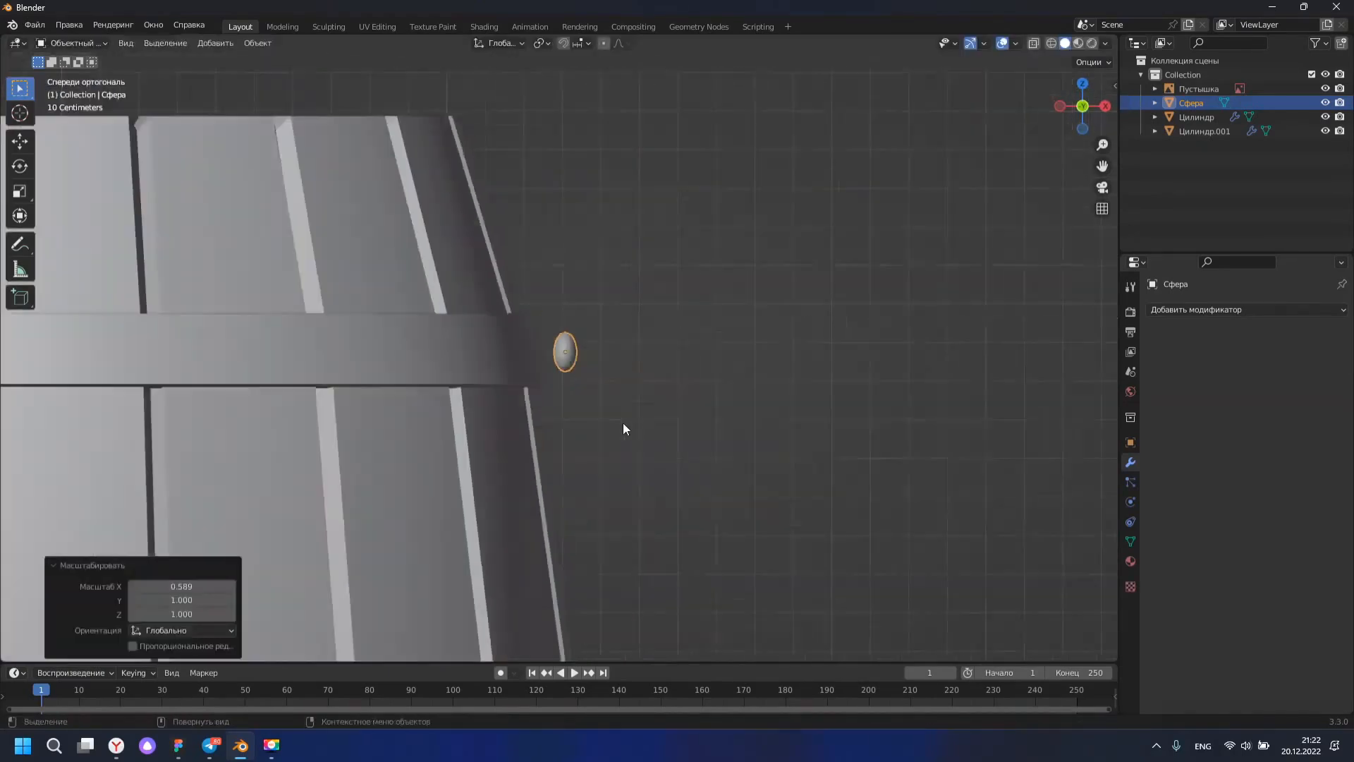
scroll(463, 408, up, 2)
key(Tab)
key(Tab)
Delete the flattened sphere and add a new UV sphere as a separate object at the barrel's centre.
click(759, 384)
key(Delete)
click(554, 426)
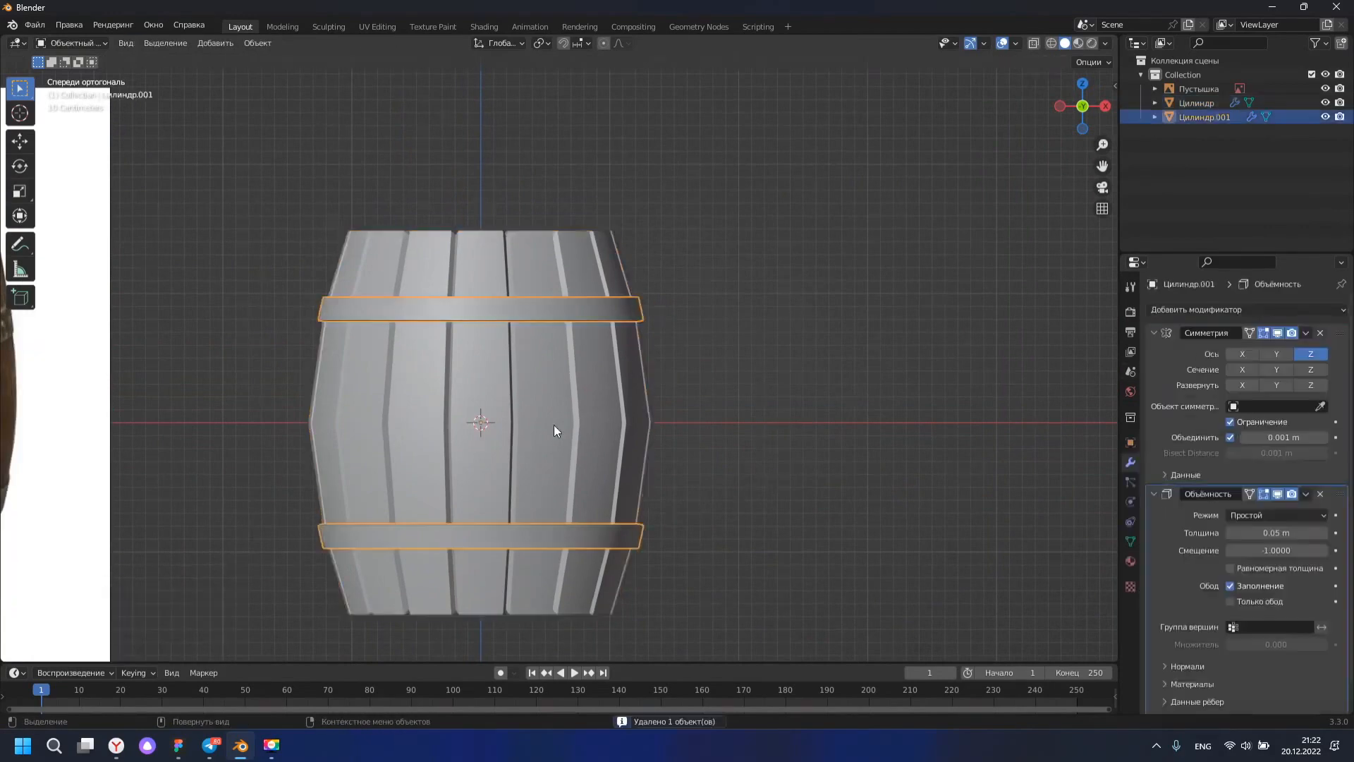
click(555, 426)
key(shift+a)
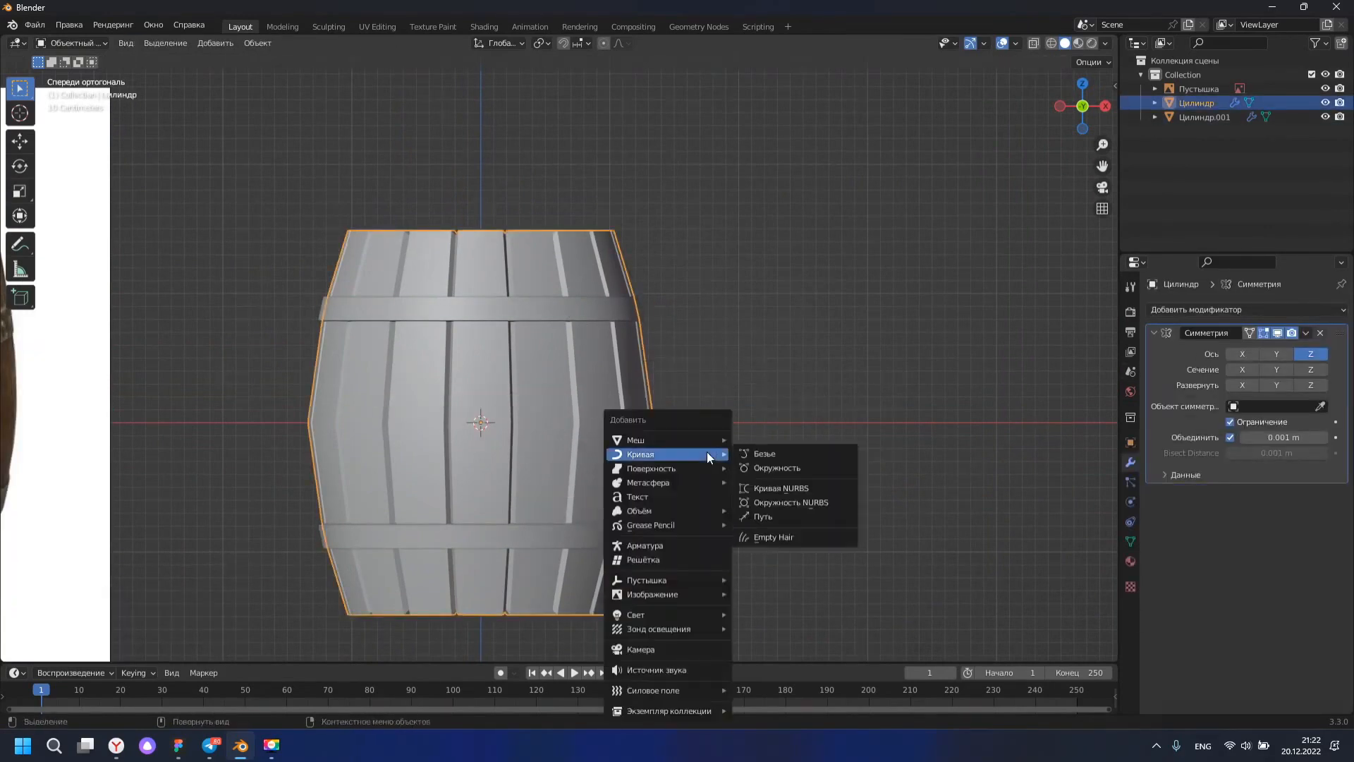
click(748, 482)
Give the sphere a Mirror modifier on the Z axis only and move its mesh beside the barrel, about 2.3 m in X and 0.94 m in Z.
click(1245, 309)
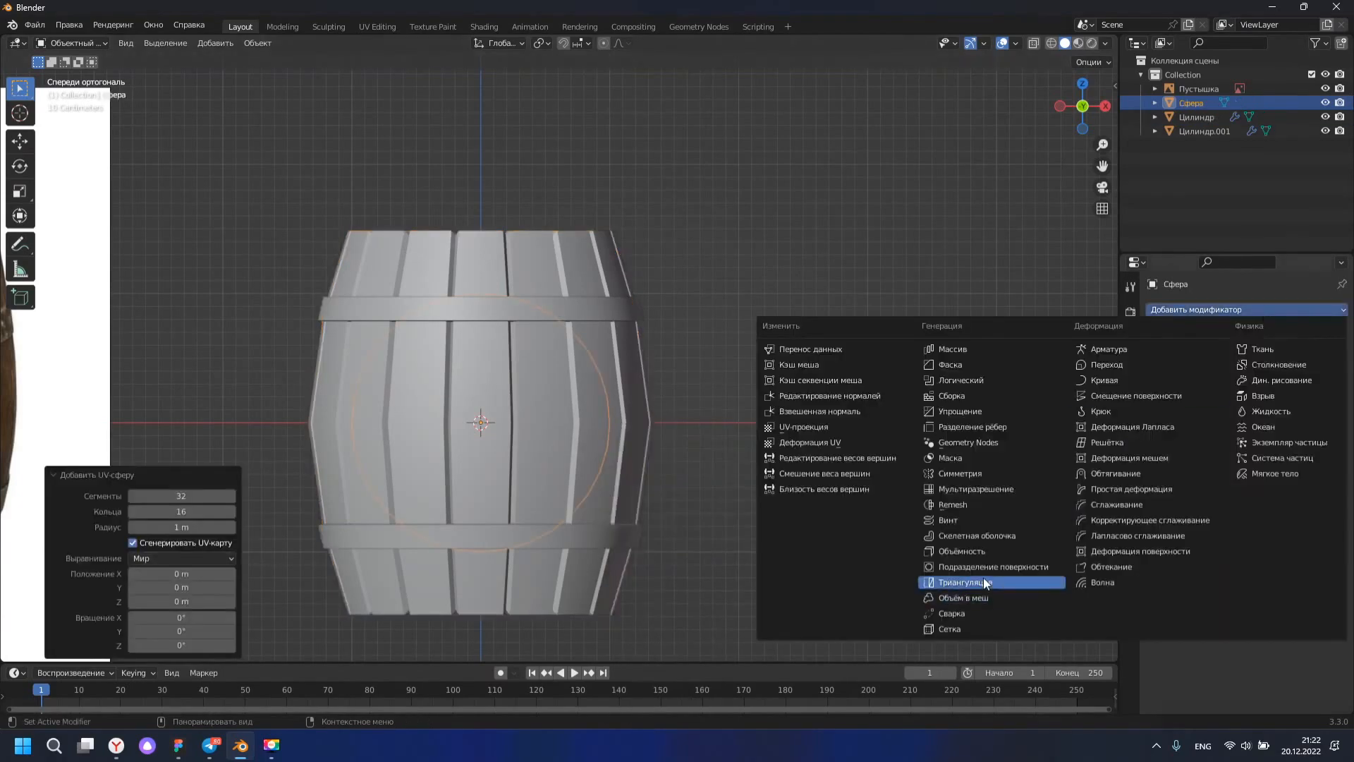
click(960, 473)
key(Tab)
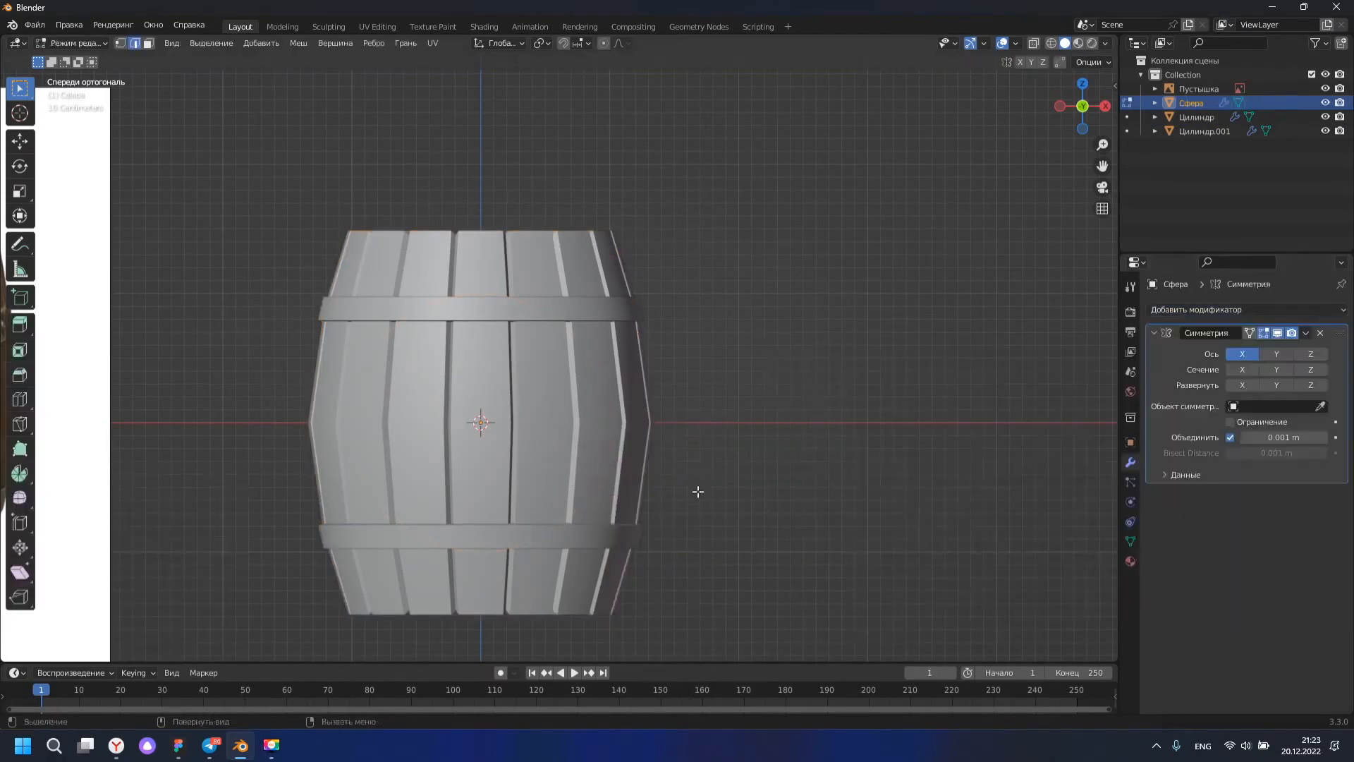
key(g)
click(994, 365)
click(1311, 353)
click(1242, 354)
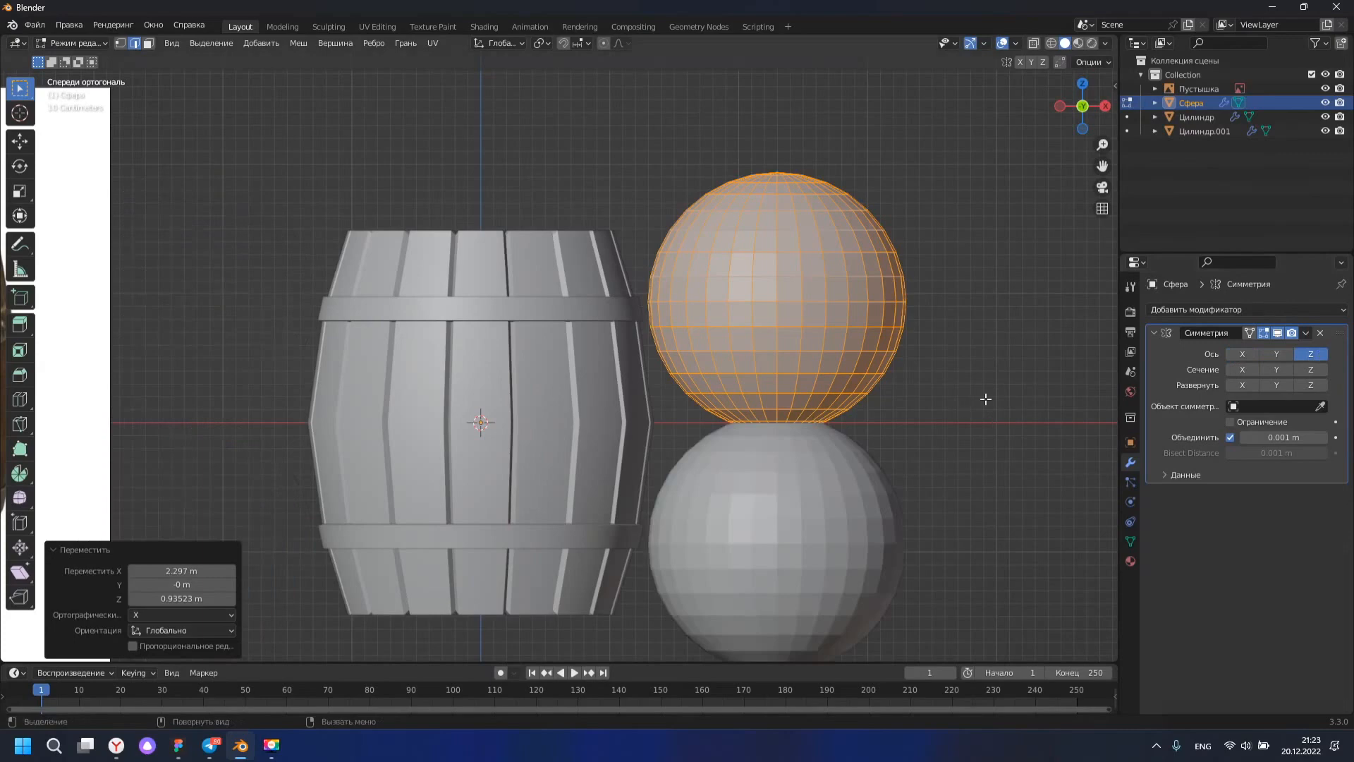
Scale the sphere mesh down and move it close to the upper hoop in front view.
key(s)
click(764, 329)
key(g)
click(753, 360)
scroll(657, 300, up, 13)
key(s)
click(749, 461)
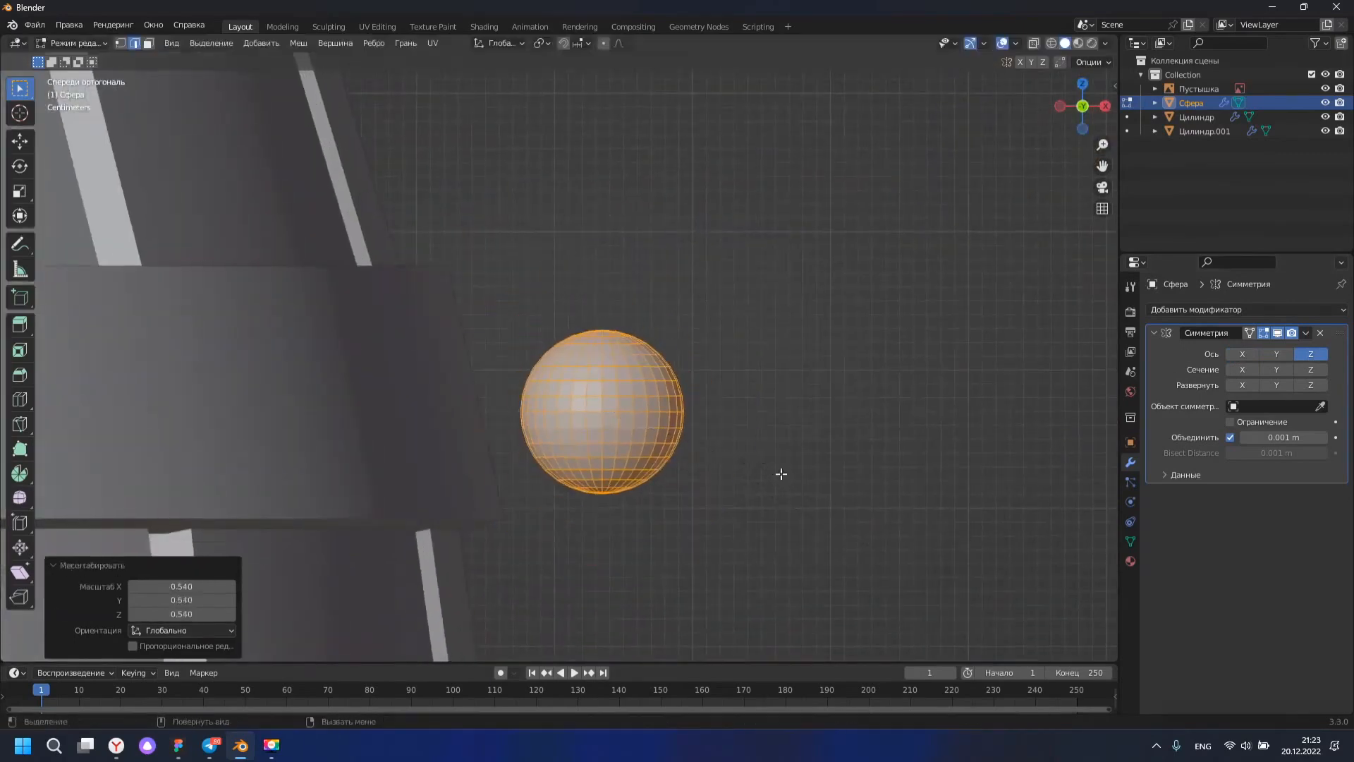
Align the sphere mesh with the upper hoop in side view and scale it by about 0.81.
key(KP_3)
shift+middle_drag(781, 474, 782, 450)
key(g)
click(751, 435)
key(s)
click(700, 419)
Flatten the sphere mesh along X to about half its width and rotate it about -17.4° in front view to match the hoop's slope.
key(KP_1)
key(s)
key(x)
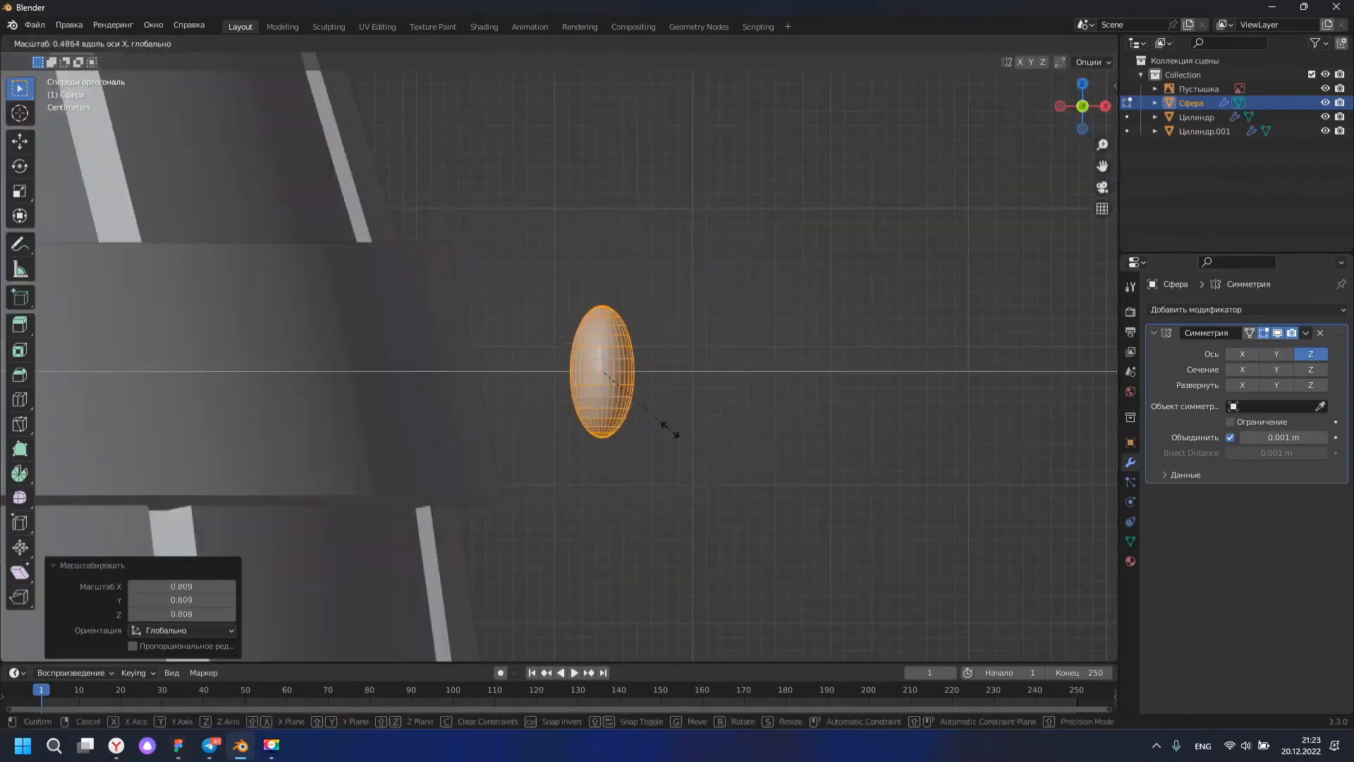
click(670, 431)
key(r)
click(743, 411)
Move the flattened rivet against the upper hoop so it is partly embedded, and fine-tune its rotation to the hoop's surface.
scroll(705, 451, down, 10)
shift+middle_drag(475, 630, 544, 626)
scroll(544, 625, up, 4)
scroll(776, 578, up, 7)
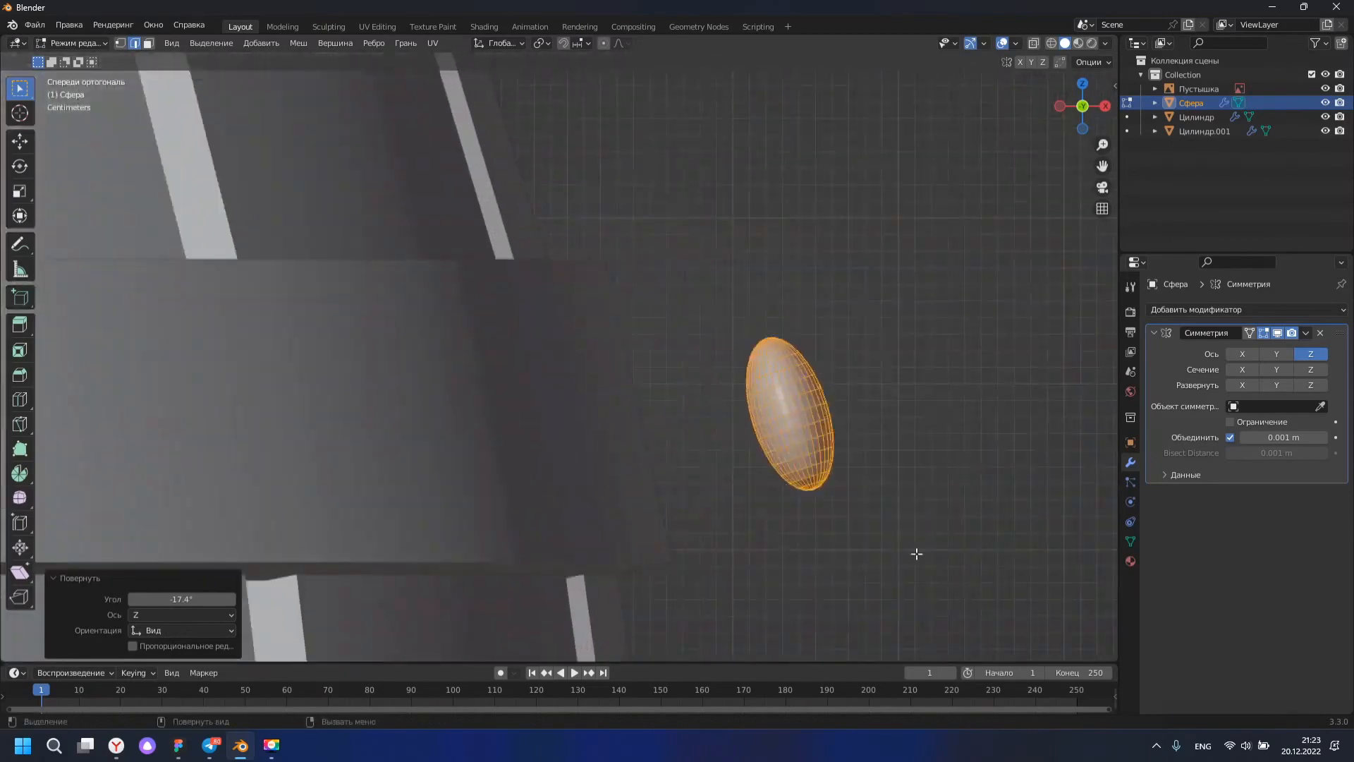
key(g)
click(768, 545)
scroll(776, 539, up, 2)
key(r)
click(874, 479)
key(g)
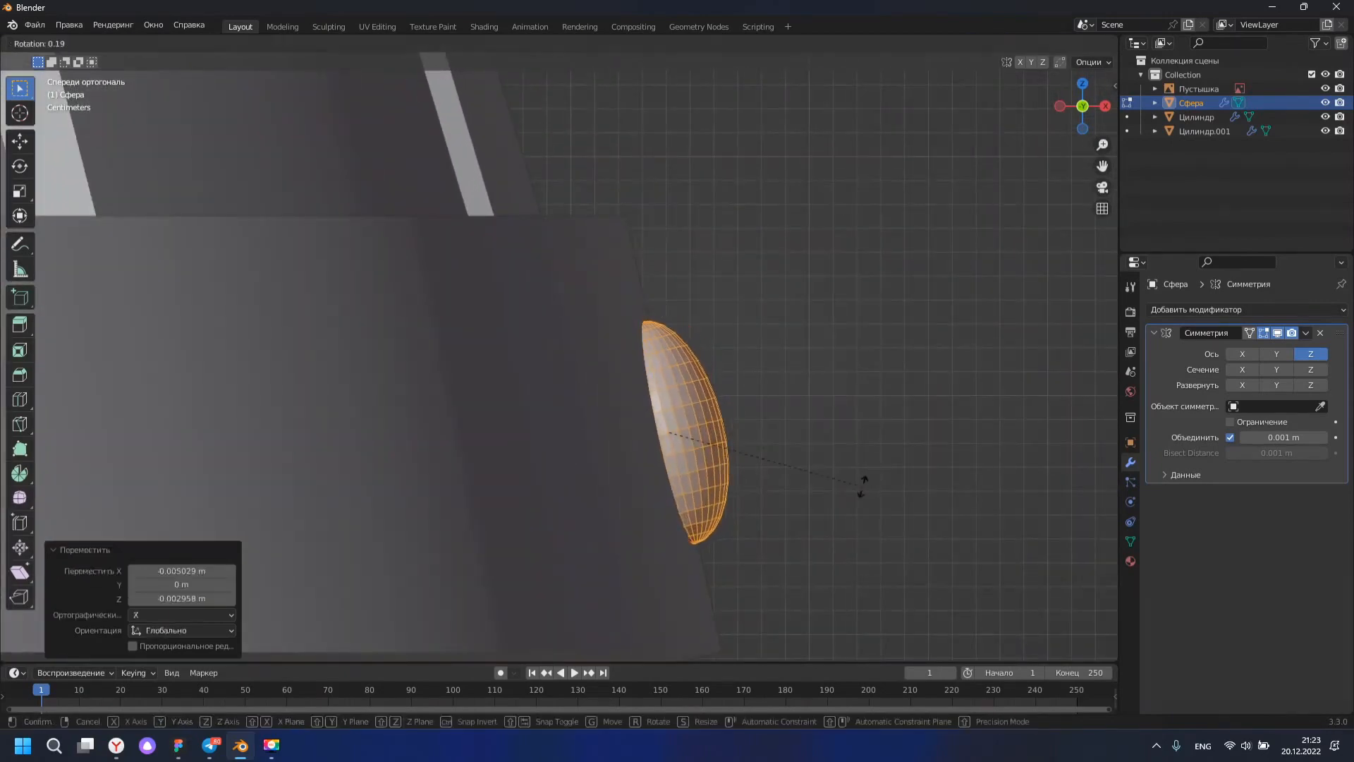
click(870, 492)
Try spinning the rivet around the barrel's centre in top view, first with 12 steps and again with a lower step count.
key(KP_3)
scroll(860, 487, down, 12)
middle_drag(677, 377, 737, 412)
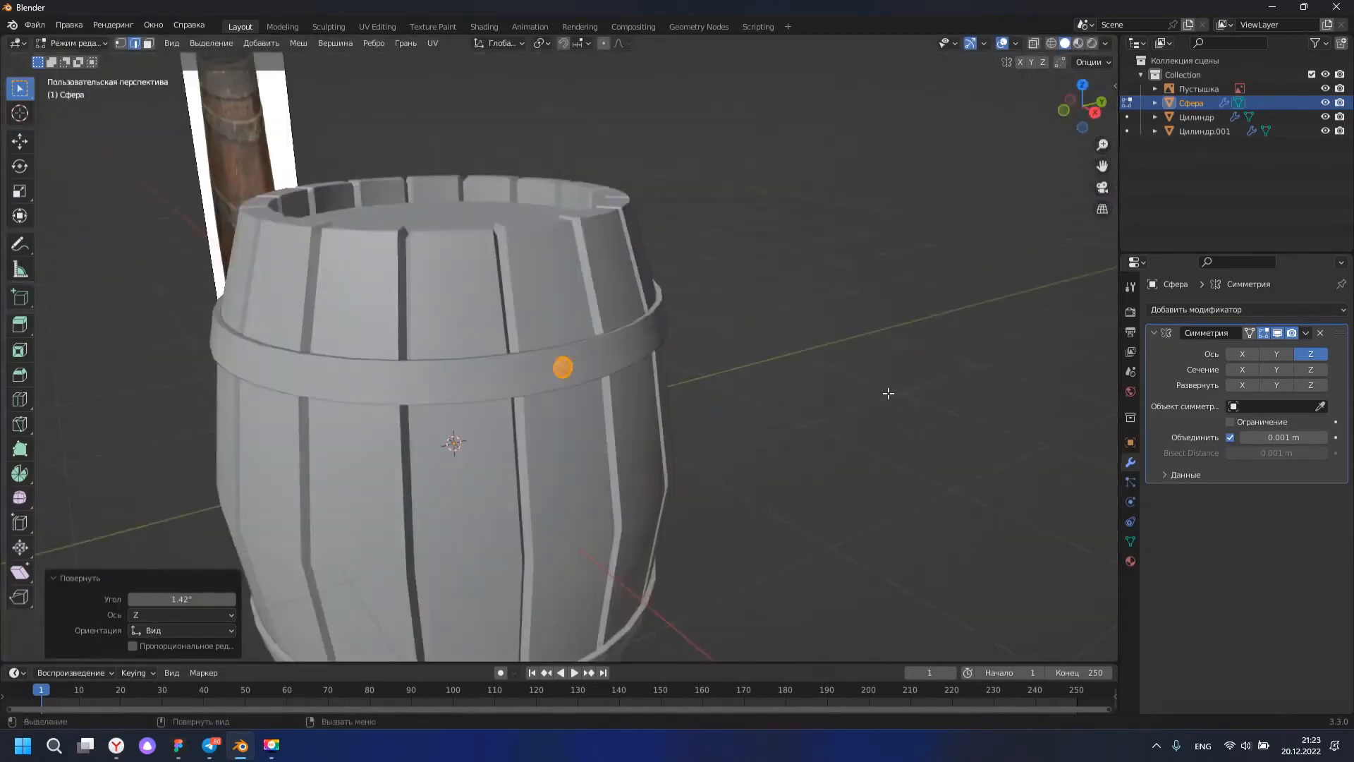
scroll(500, 410, up, 4)
key(KP_7)
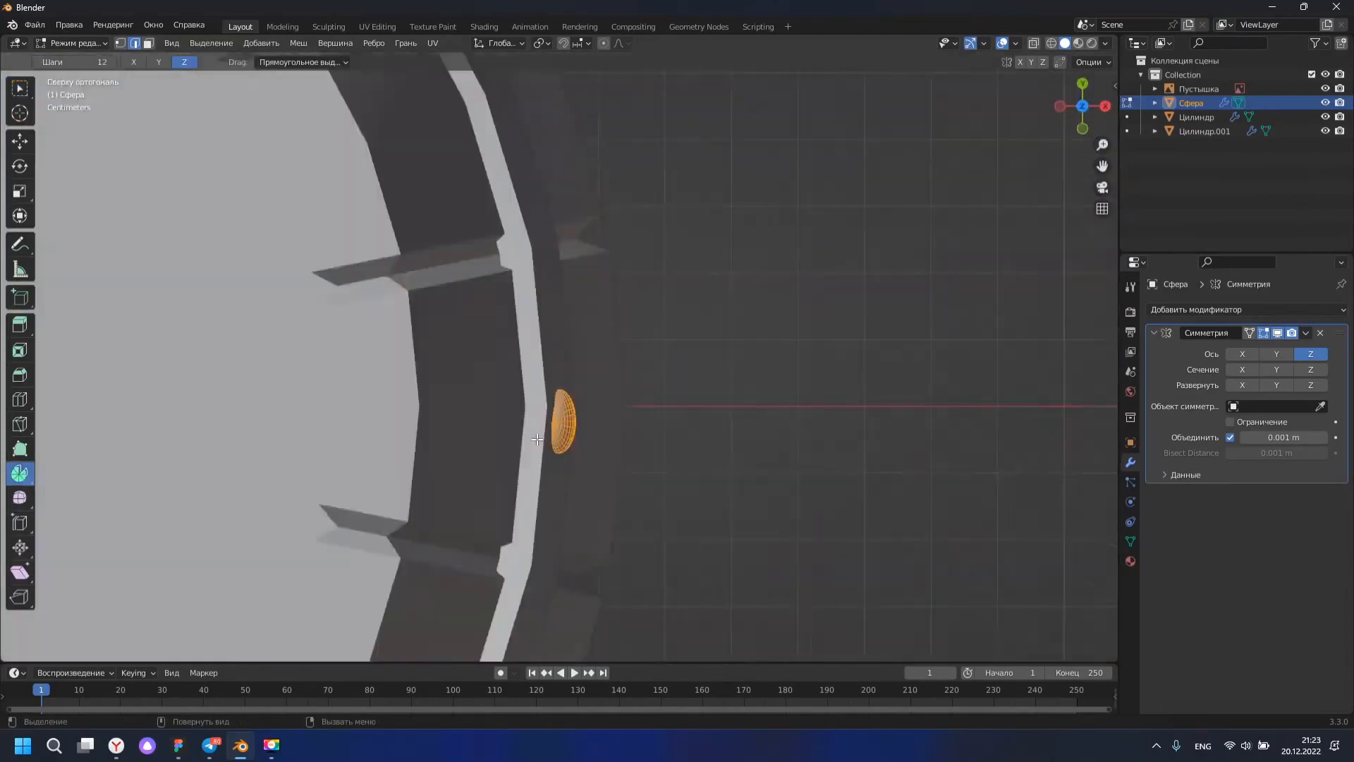
drag(339, 280, 463, 481)
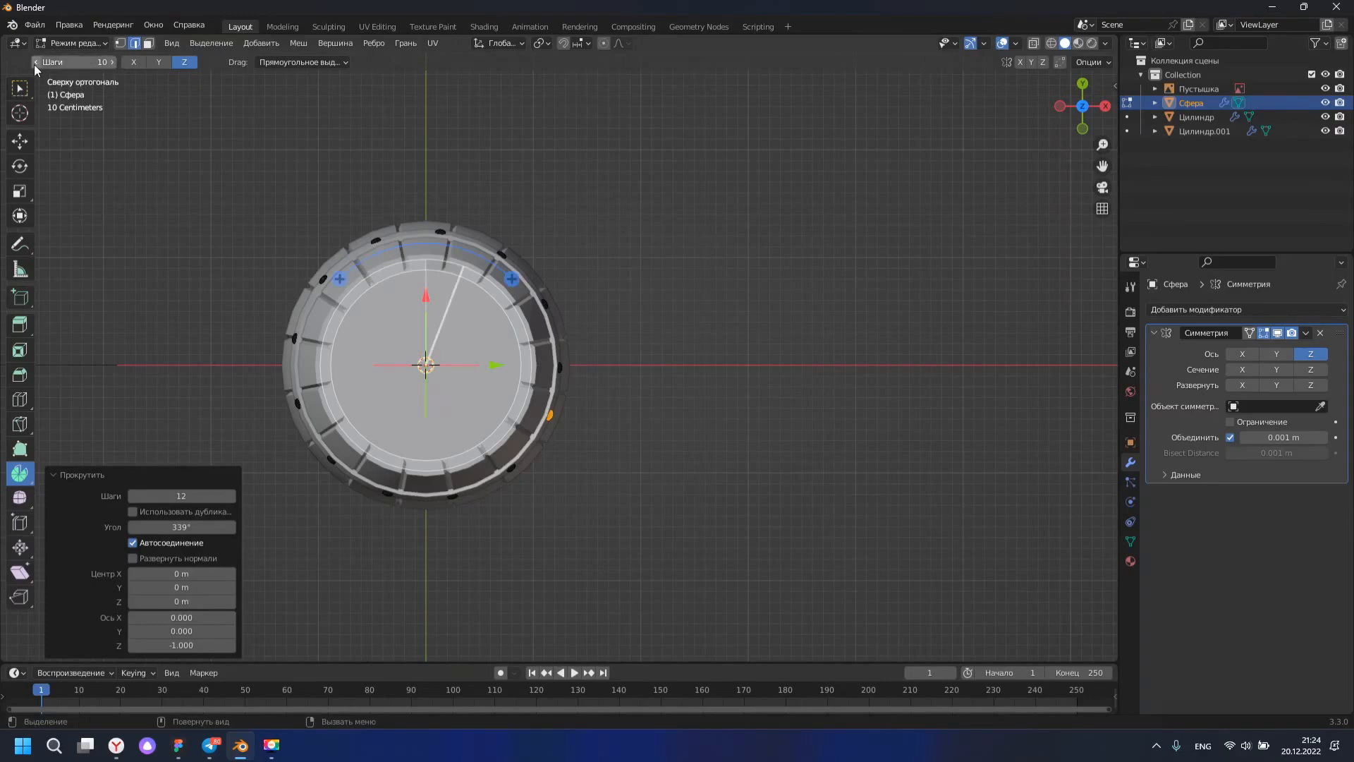
key(Escape)
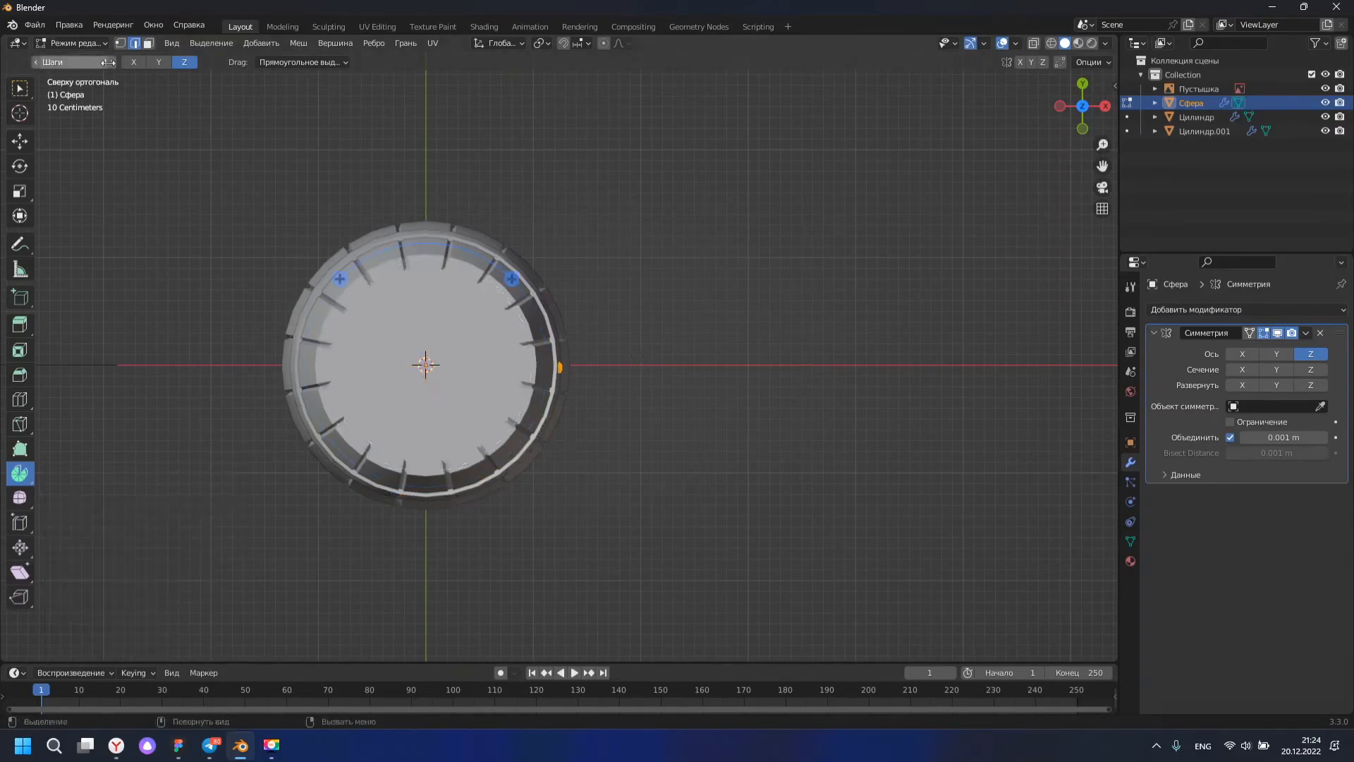
drag(512, 279, 443, 245)
key(ctrl+z)
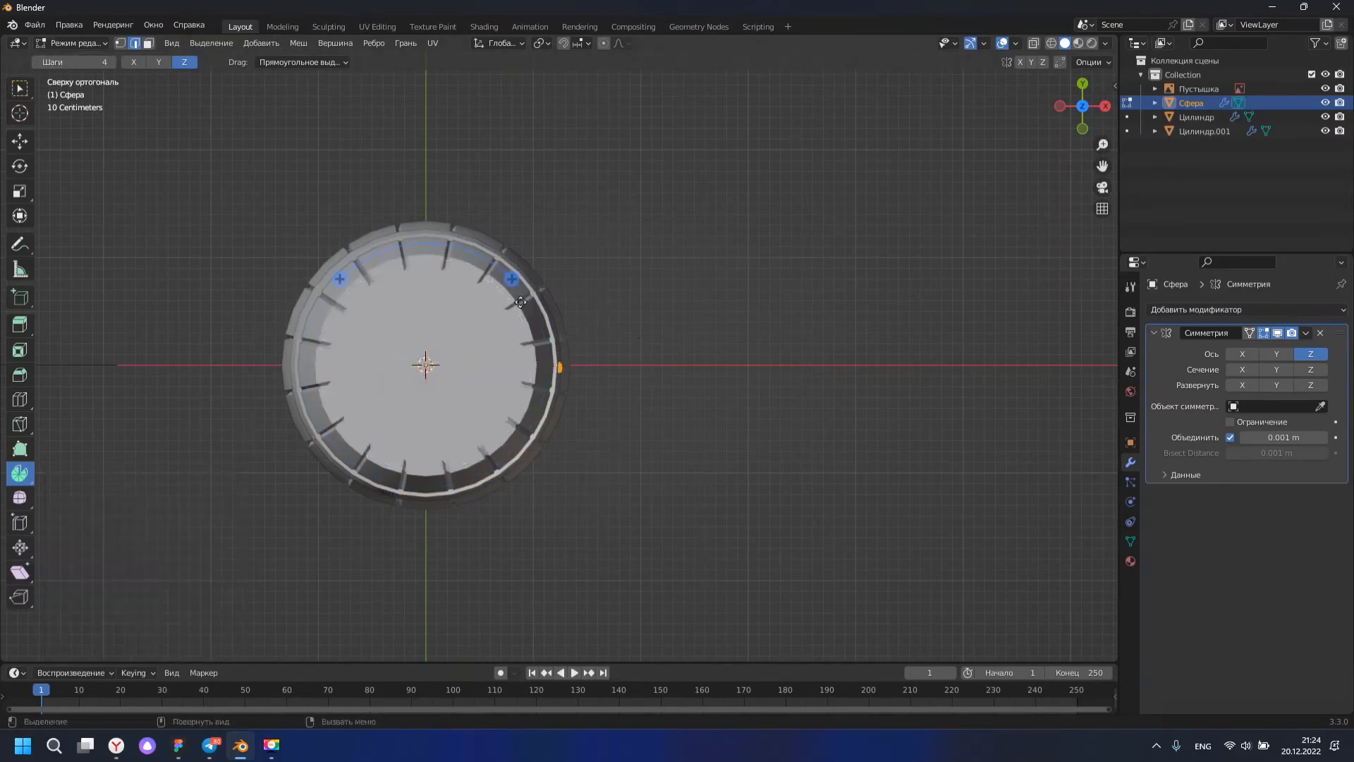
Try spinning the rivet around the barrel's centre with 16 steps.
click(114, 62)
click(115, 62)
click(114, 62)
click(115, 62)
click(114, 62)
click(114, 62)
click(115, 62)
drag(340, 278, 306, 400)
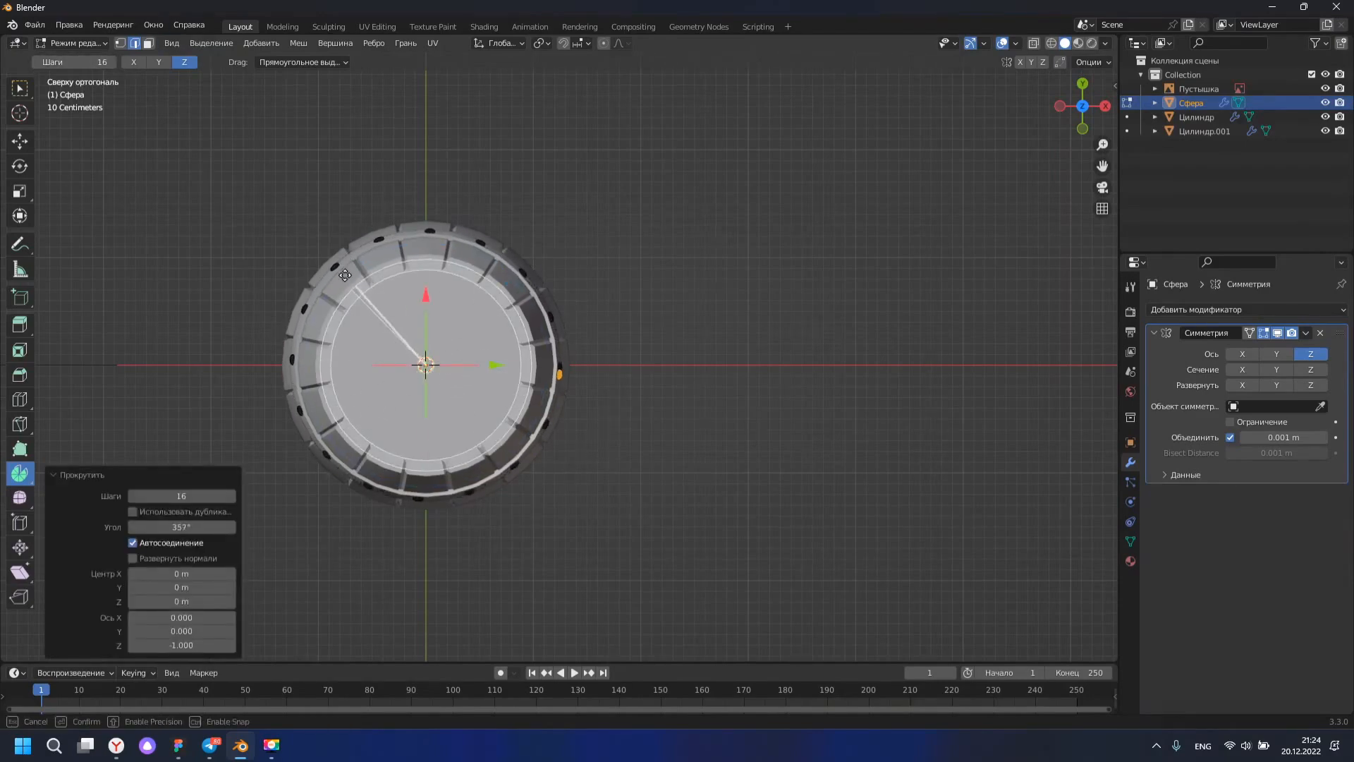
key(ctrl+z)
Spin the rivet around the barrel's centre with 15 steps to space copies evenly along the hoop, and return to Object Mode.
click(37, 62)
drag(340, 279, 411, 301)
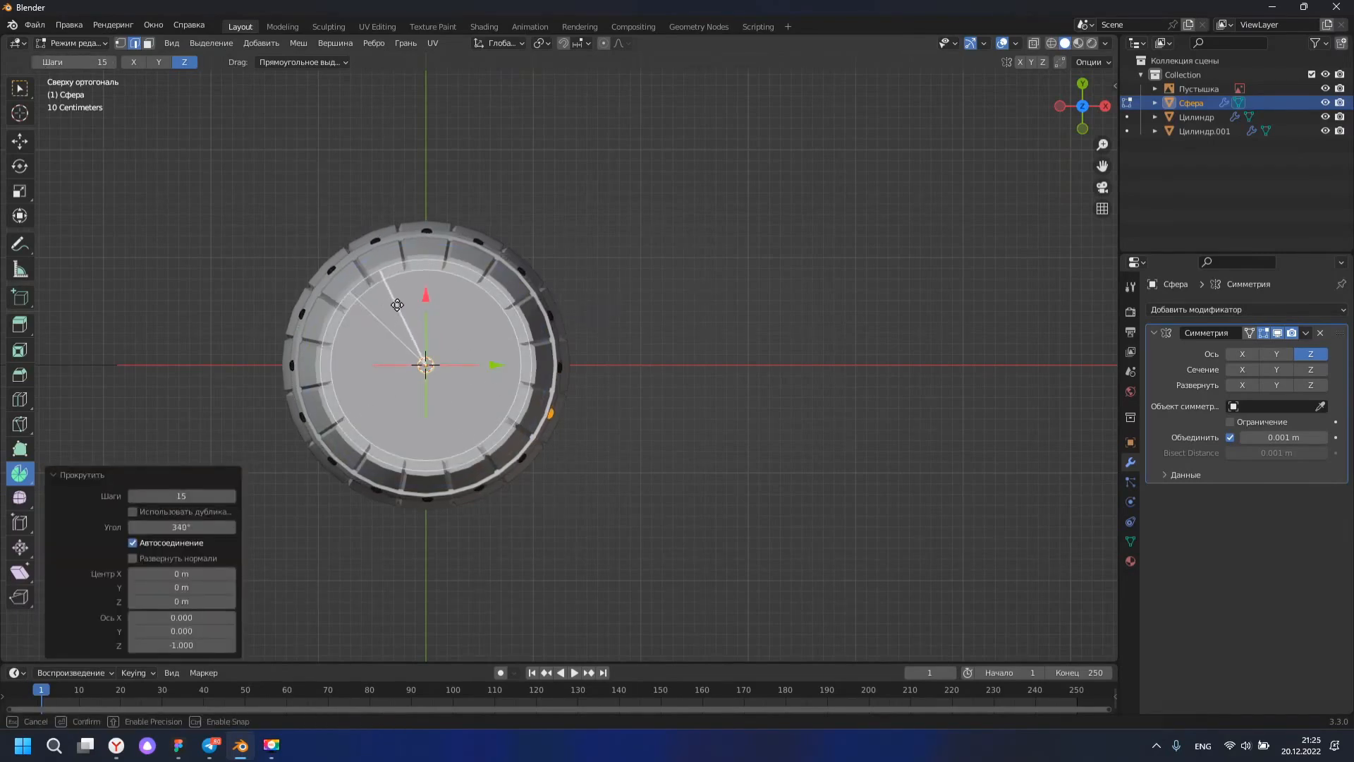
middle_drag(600, 395, 500, 311)
scroll(501, 310, up, 3)
scroll(522, 352, down, 4)
middle_drag(522, 395, 656, 416)
key(Tab)
click(681, 471)
scroll(486, 408, up, 2)
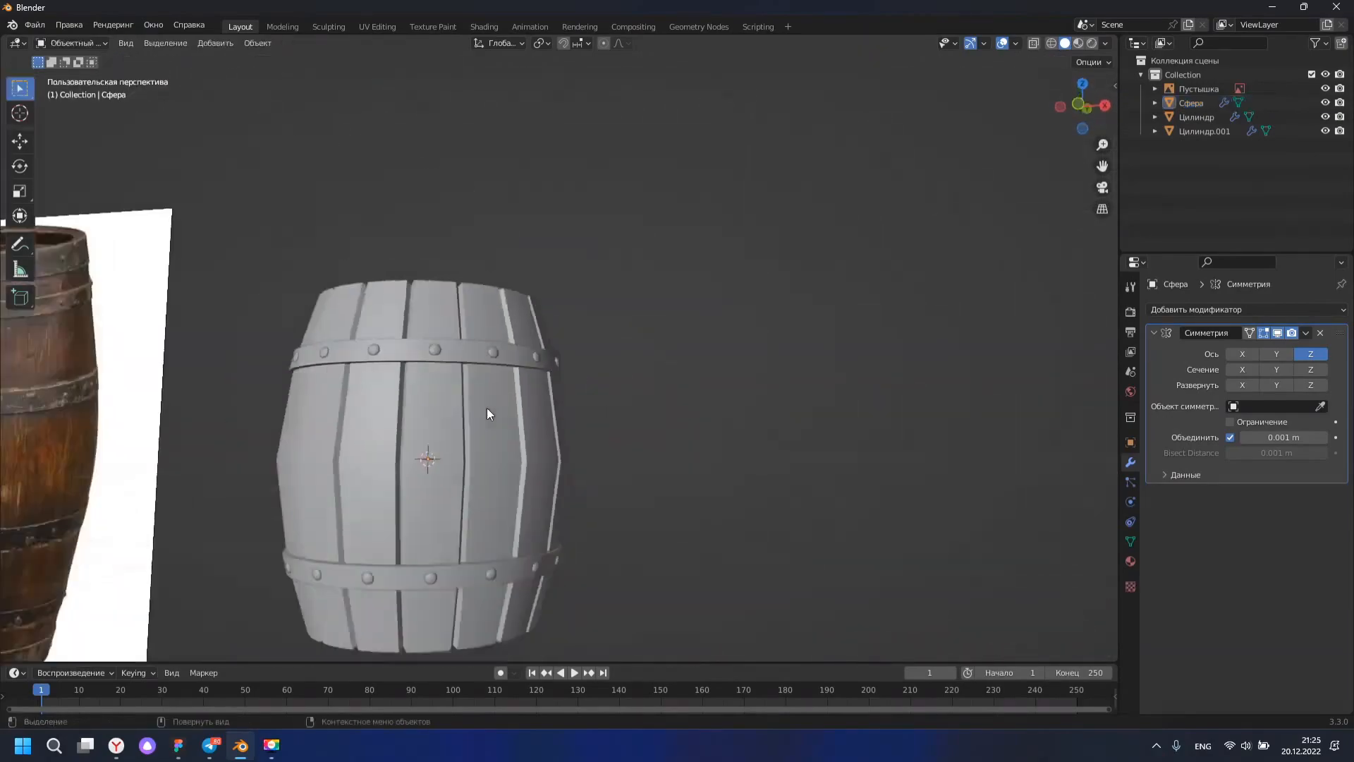
Open the barrel body in Edit Mode and select the recessed lid face in face selection mode.
click(490, 411)
middle_drag(624, 468, 443, 473)
key(Tab)
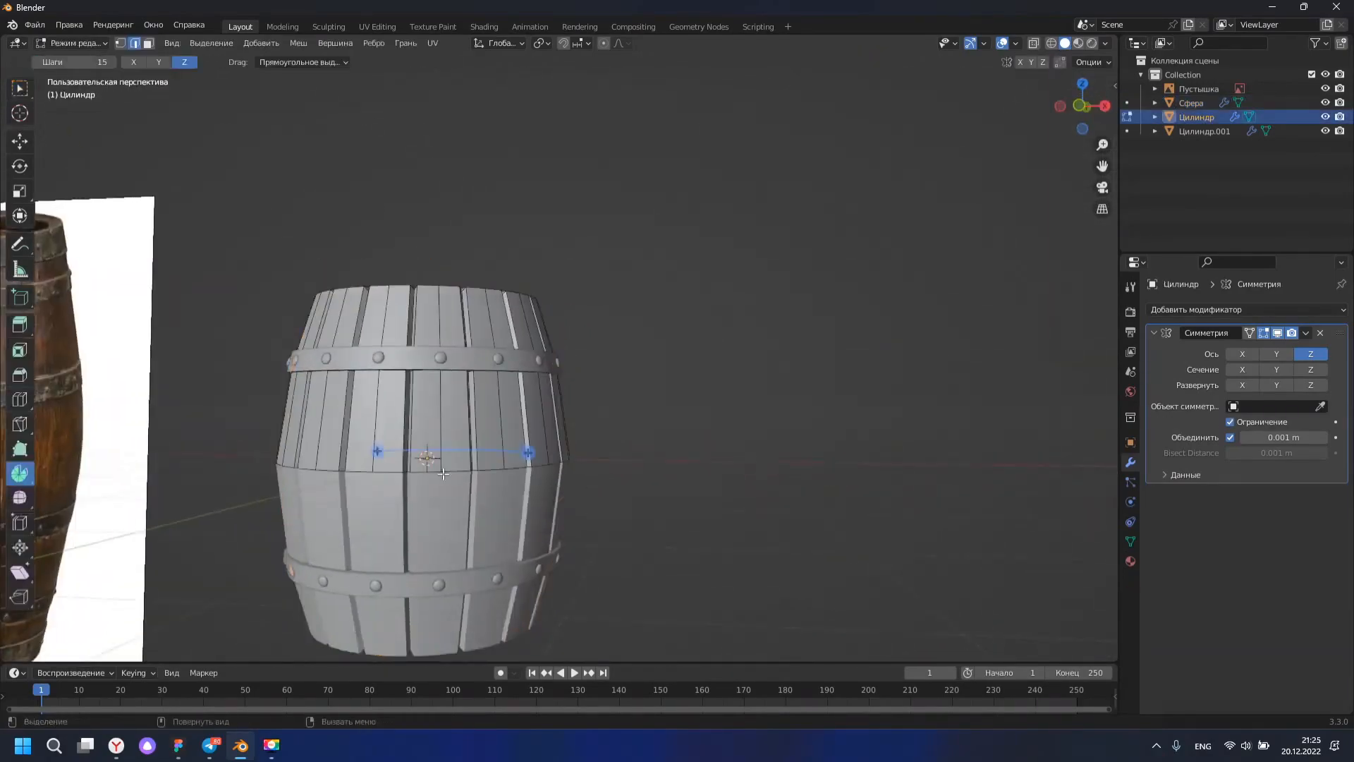
right_click(308, 377)
middle_drag(593, 451, 683, 445)
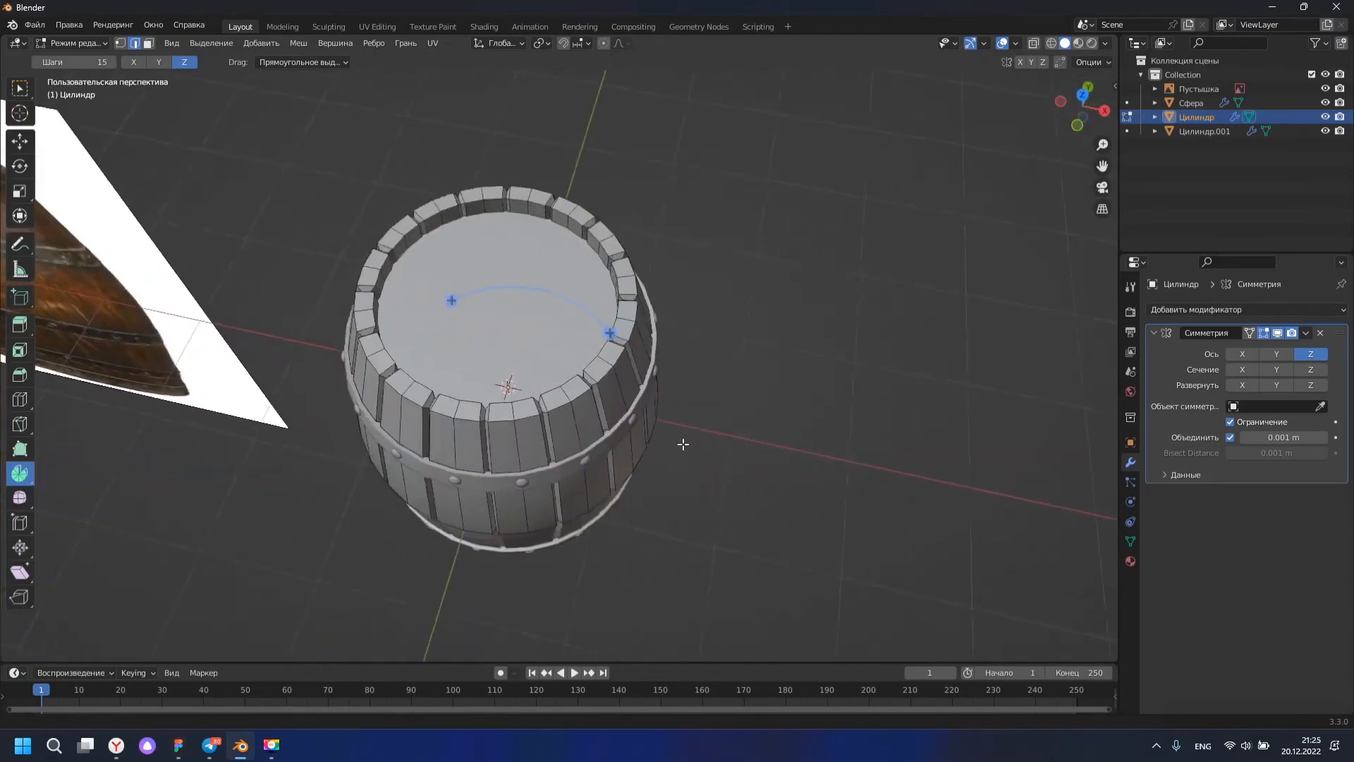
key(Tab)
scroll(565, 325, up, 3)
middle_drag(564, 317, 596, 321)
key(Tab)
scroll(550, 384, down, 3)
scroll(474, 377, up, 3)
click(148, 43)
click(591, 333)
Try to start a loop cut near the barrel's lid face.
key(ctrl+r)
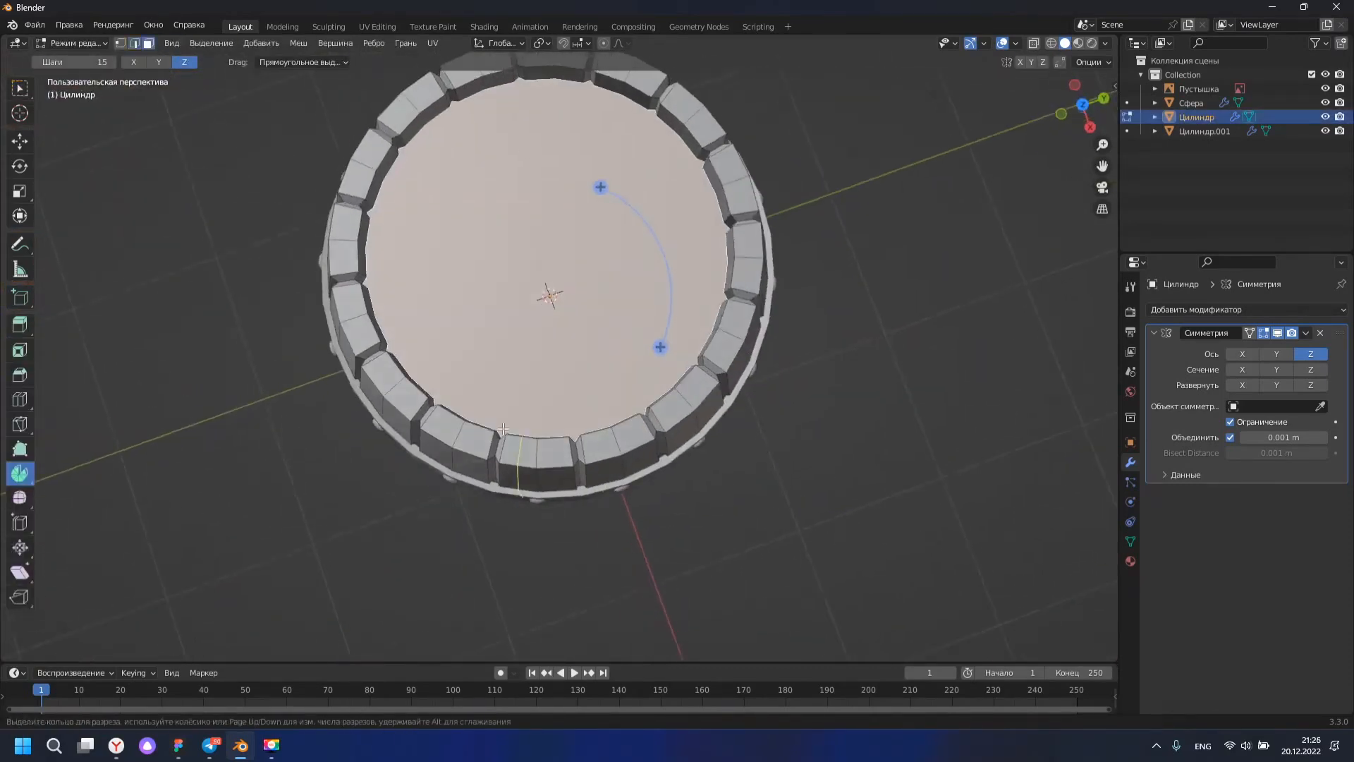
middle_drag(596, 248, 762, 448)
key(Tab)
click(811, 378)
Separate the selected lid face from the barrel into its own object and open that object in Edit Mode.
click(480, 358)
key(Tab)
middle_drag(479, 359, 589, 353)
key(p)
click(593, 376)
middle_drag(706, 116, 716, 413)
key(Tab)
click(498, 309)
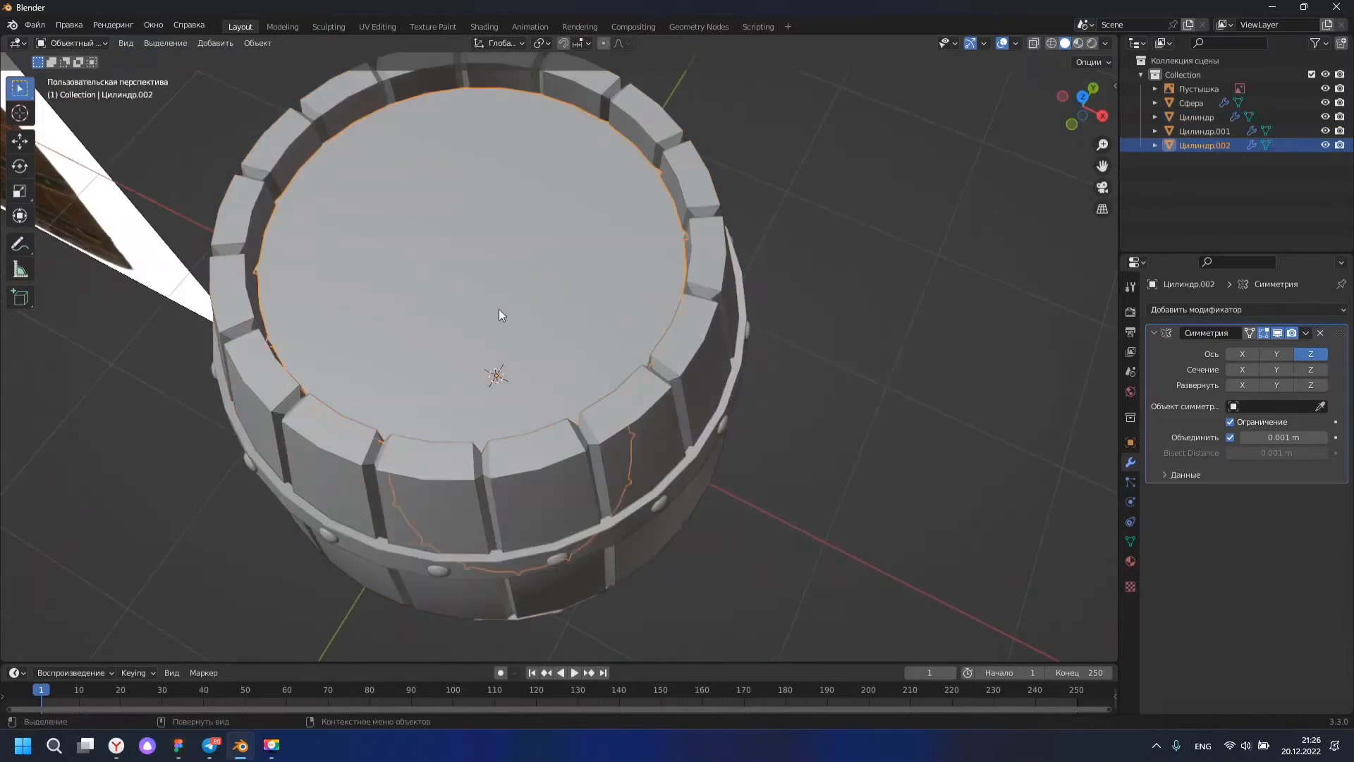
middle_drag(498, 308, 518, 328)
key(Tab)
Try to place a loop cut across the separated lid face.
middle_drag(631, 297, 463, 335)
key(Escape)
scroll(460, 281, down, 3)
middle_drag(459, 281, 565, 513)
scroll(746, 326, up, 3)
scroll(522, 199, down, 5)
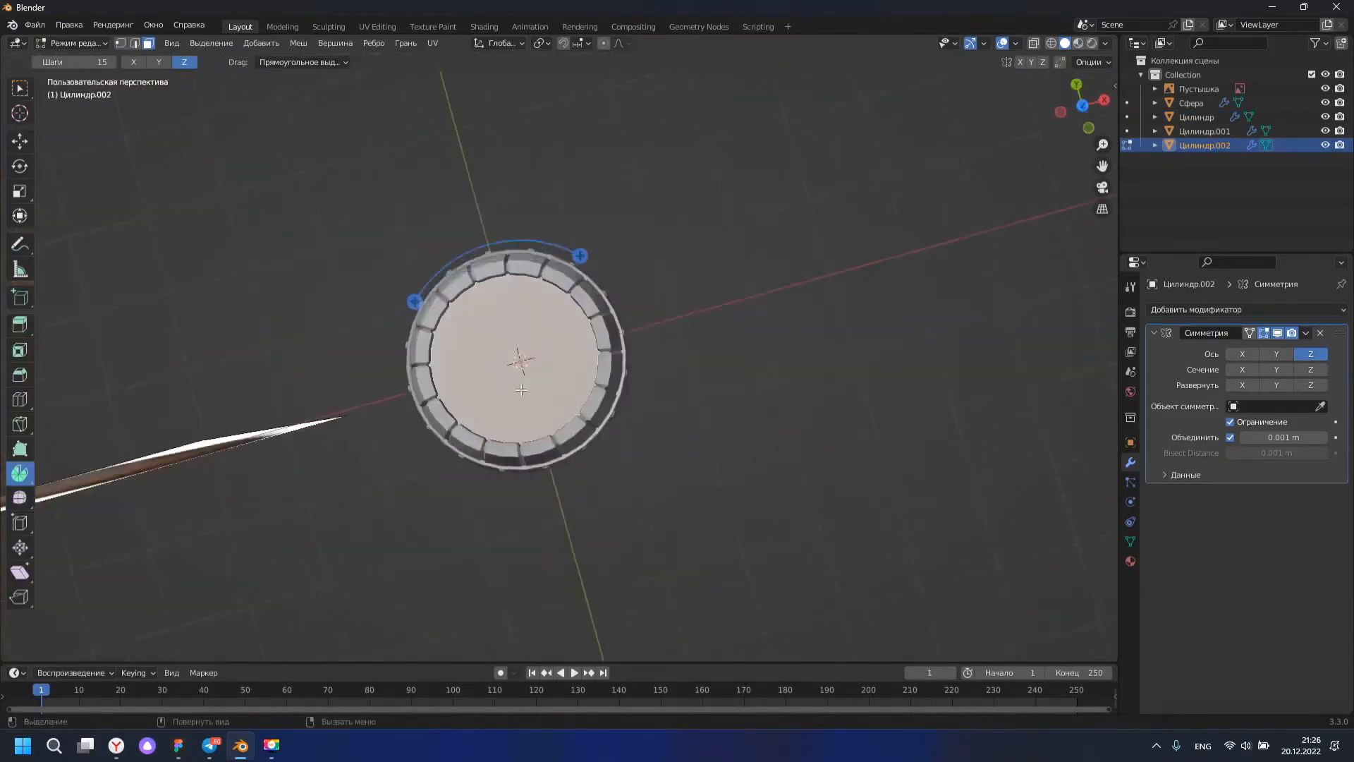
scroll(437, 366, up, 3)
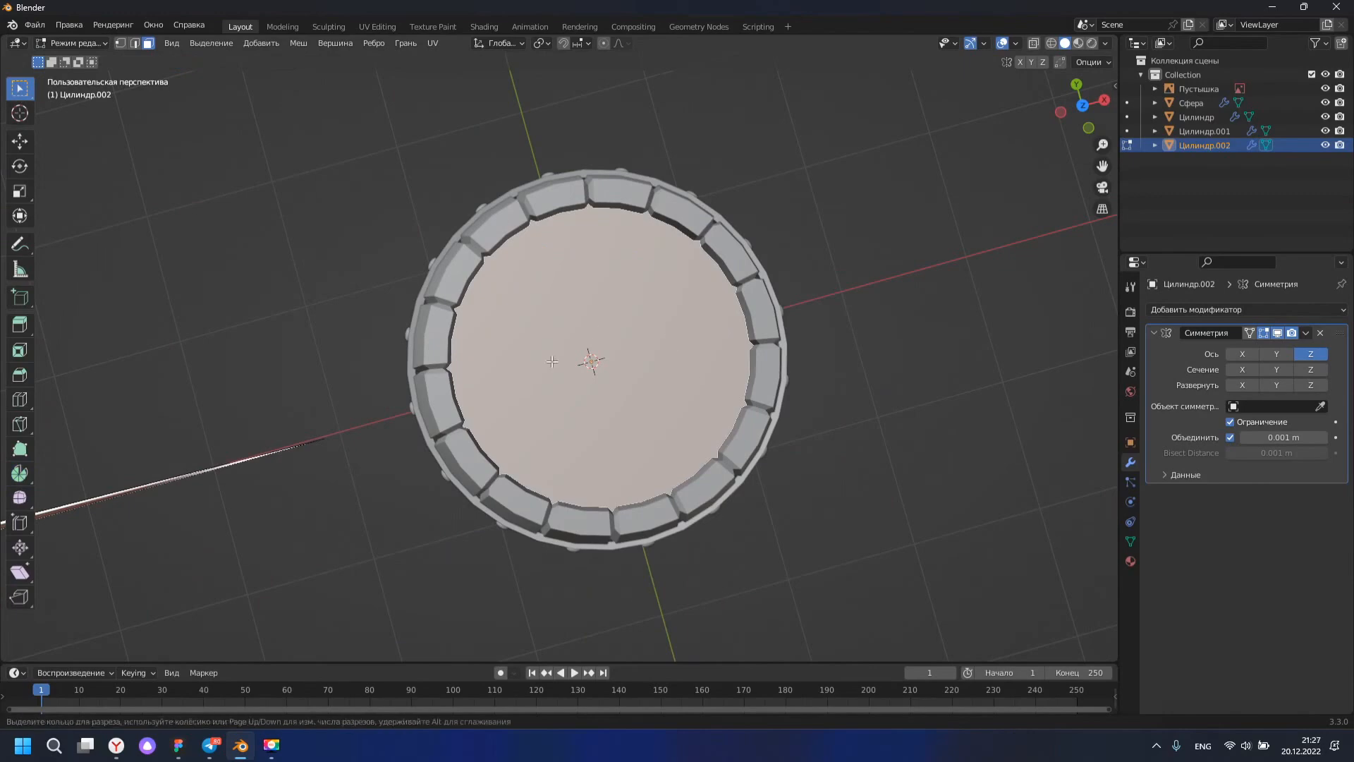
key(Escape)
Leave Edit Mode and delete the separated lid object from the barrel.
middle_drag(839, 491, 796, 377)
middle_drag(712, 311, 654, 424)
key(shift+1)
scroll(577, 373, up, 3)
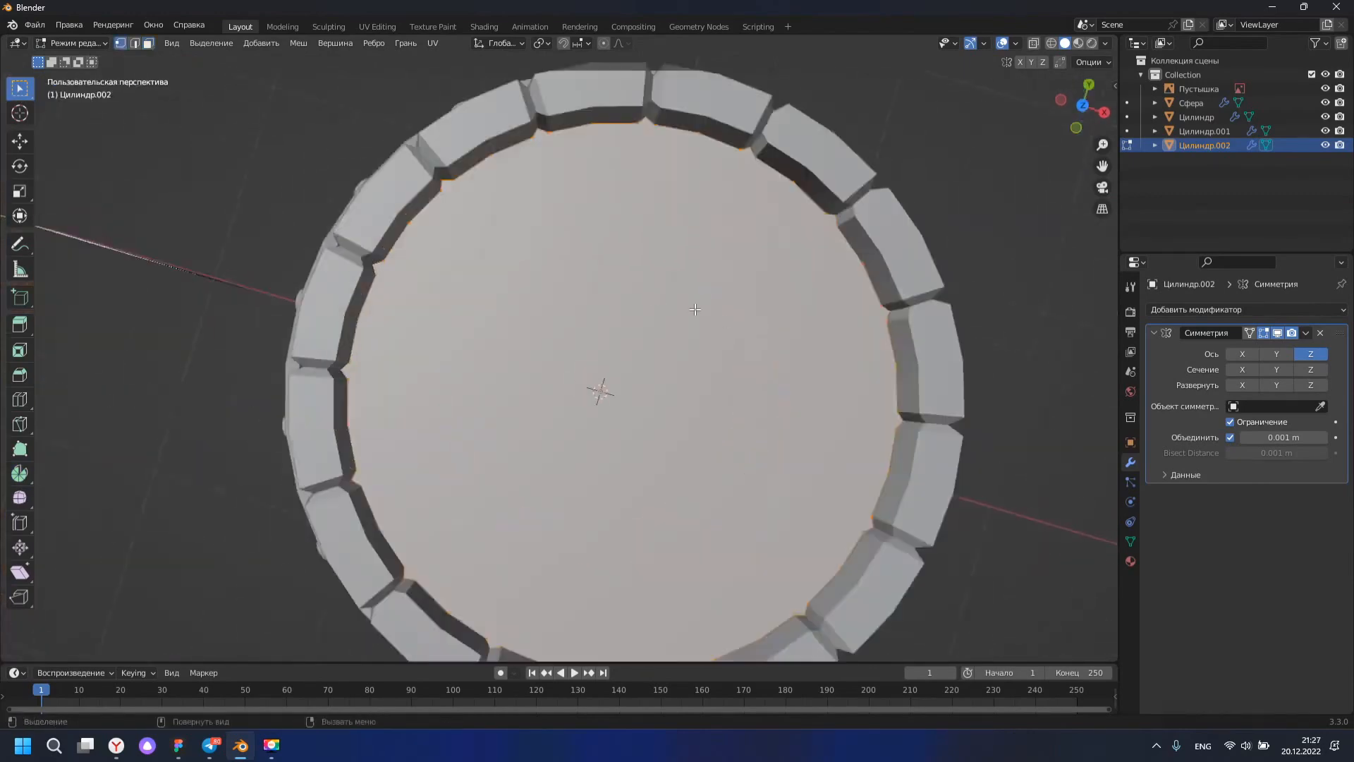
scroll(522, 275, down, 4)
key(Escape)
mouse_move(797, 467)
middle_down()
mouse_move(786, 396)
mouse_move(785, 467)
middle_up()
key(Tab)
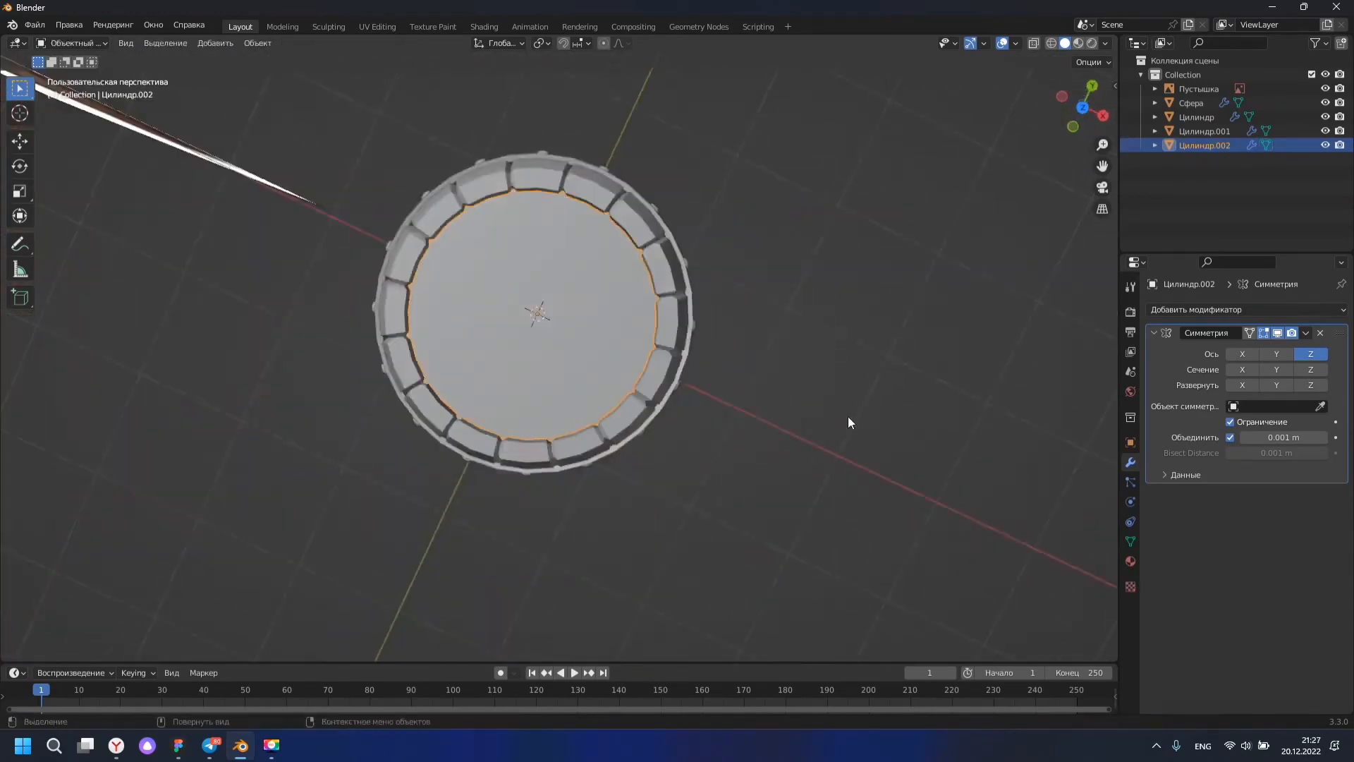
key(Delete)
Add a 32-vertex circle mesh with a 1 m radius and give it a Mirror modifier.
middle_drag(589, 385, 670, 303)
scroll(671, 303, down, 1)
key(shift+a)
key(Escape)
middle_drag(790, 474, 759, 424)
key(shift+a)
click(822, 468)
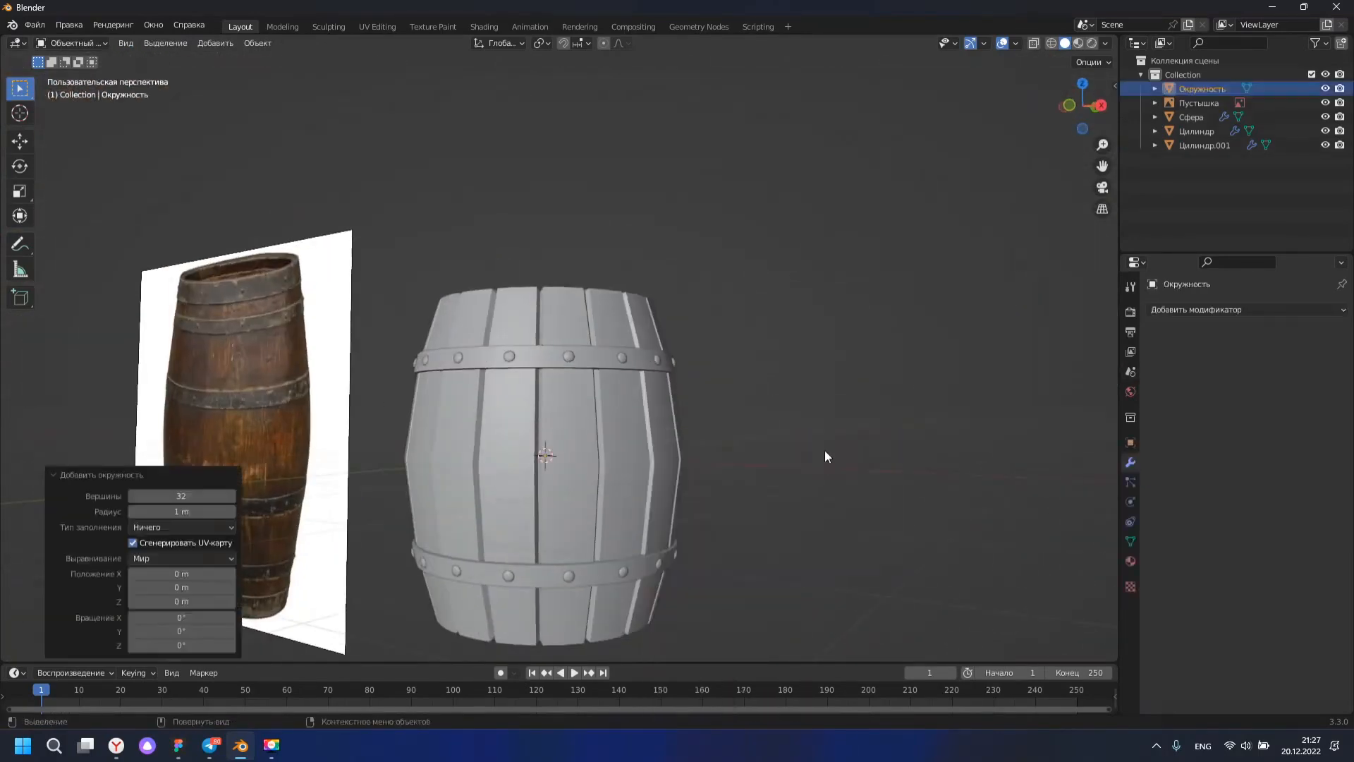
click(1242, 310)
click(955, 469)
Raise the circle's vertices 1.3389 m along Z in Edit Mode and set its mirror axis to Z instead of X.
middle_drag(955, 474, 768, 613)
key(Tab)
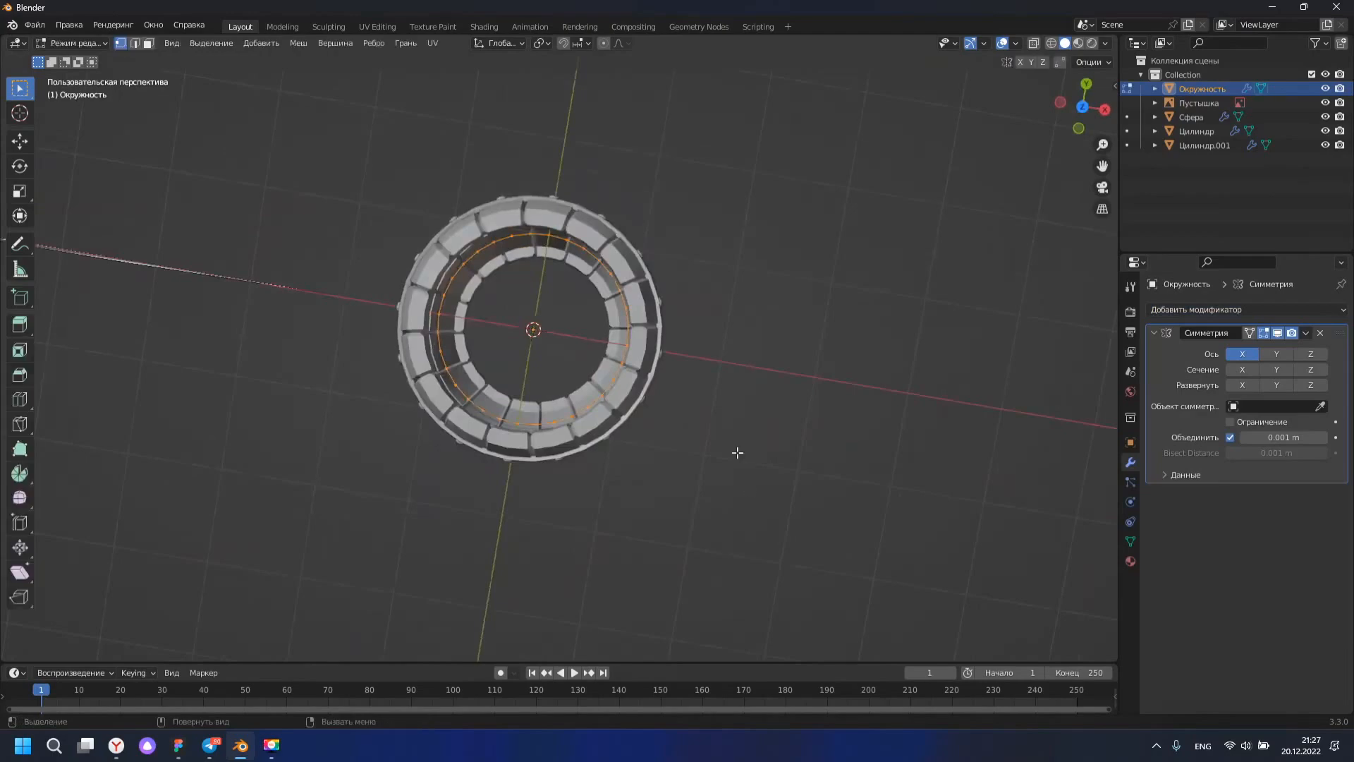
key(KP_1)
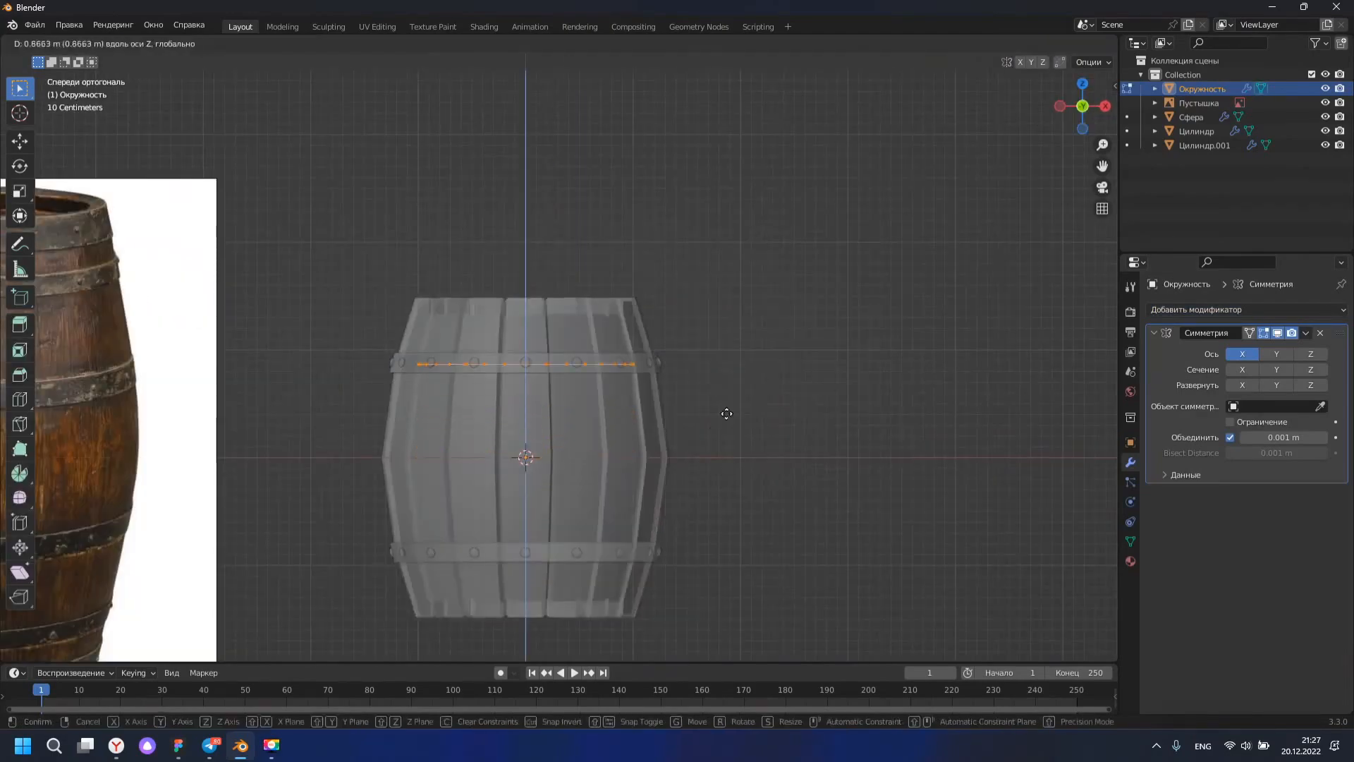
click(744, 368)
middle_drag(699, 511, 738, 460)
key(alt+z)
click(1317, 356)
click(1244, 356)
Fill the circle to make a lid inside the barrel's rim and extrude its face 0.1247 m along Z.
middle_drag(695, 204, 685, 472)
scroll(677, 459, up, 4)
middle_drag(620, 395, 573, 361)
scroll(586, 388, down, 4)
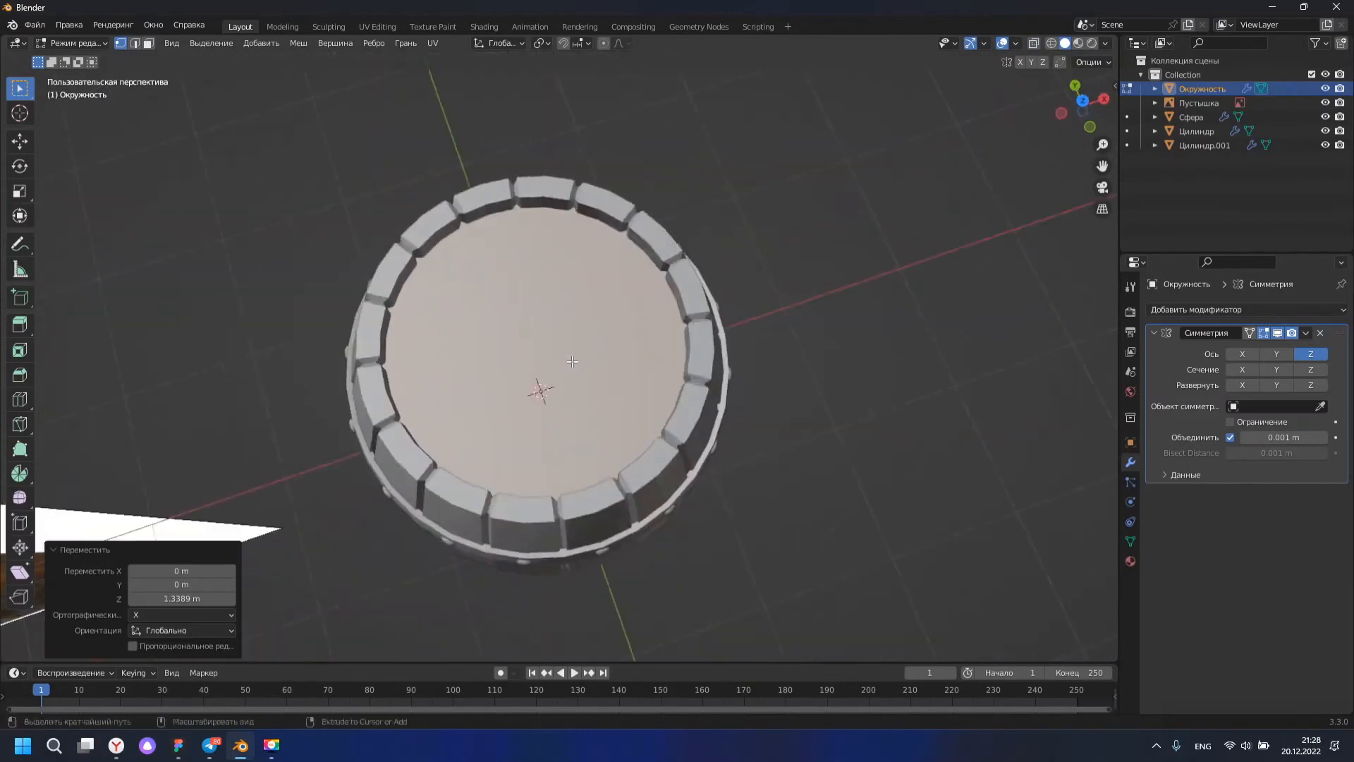
scroll(642, 452, down, 2)
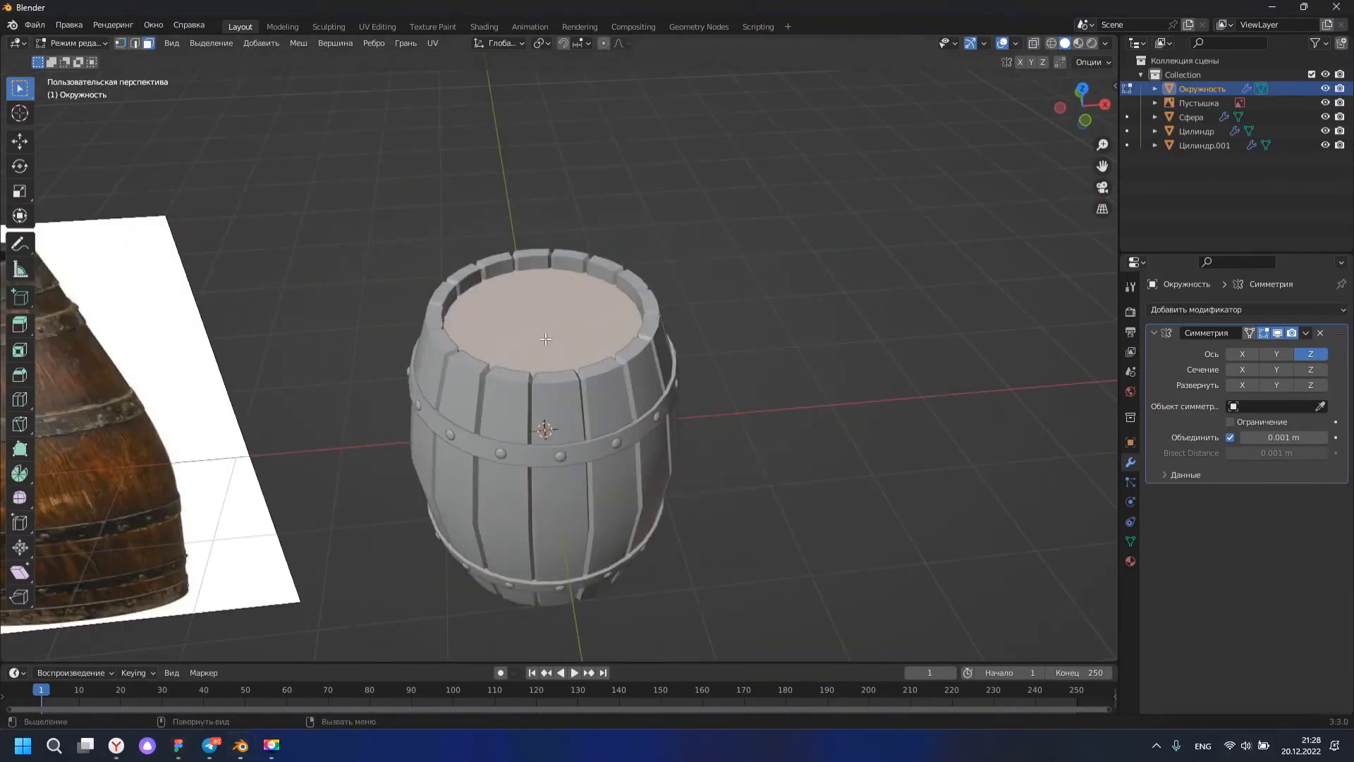
key(KP_1)
key(alt+z)
click(804, 374)
middle_drag(804, 374, 592, 303)
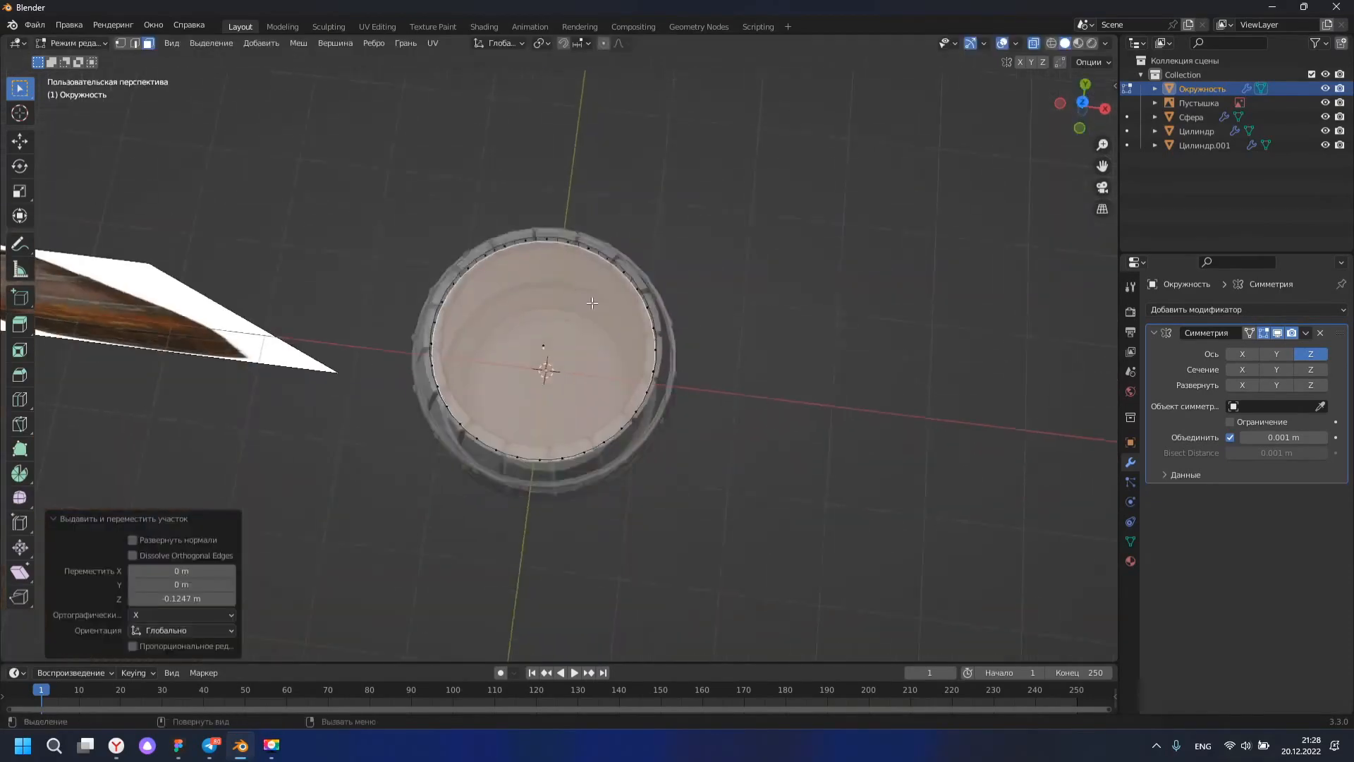
Connect opposite rim vertices of the lid with edges to divide it into parallel planks.
key(KP_7)
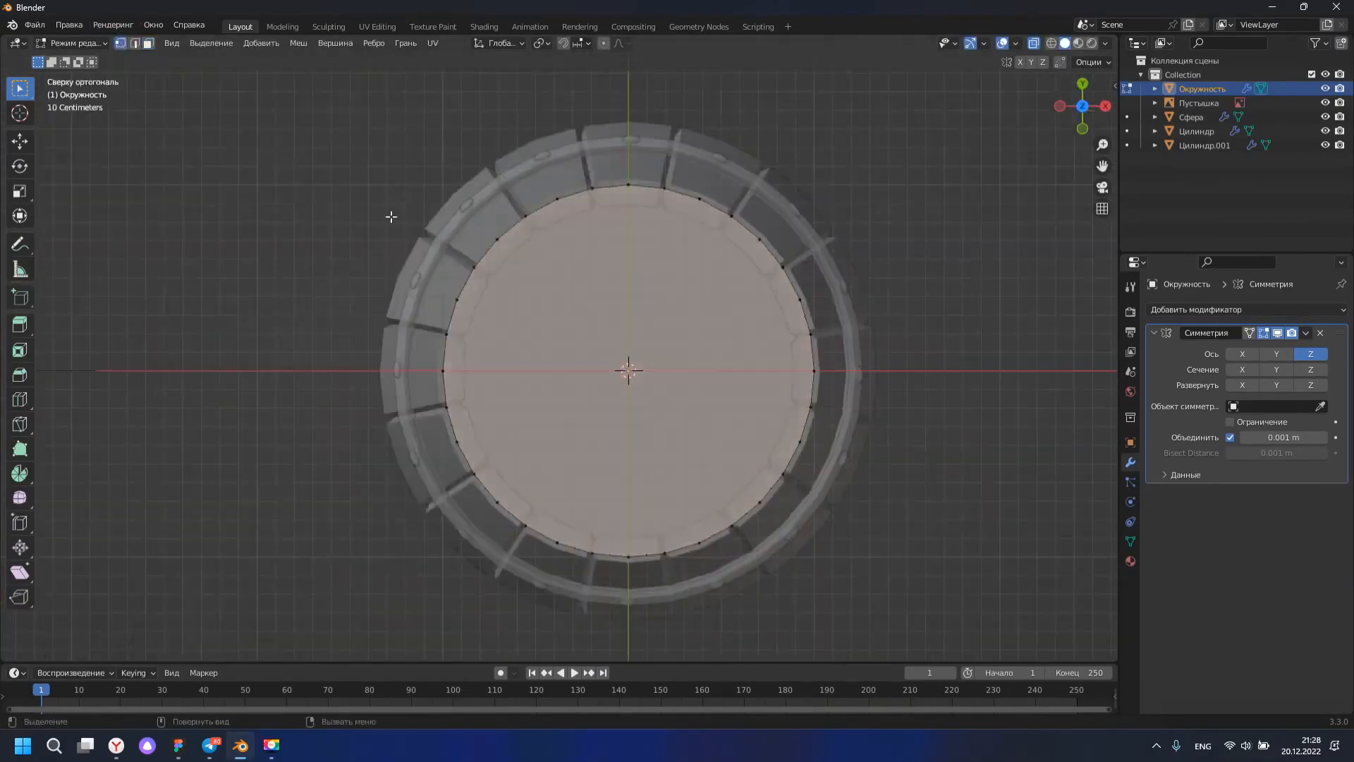
scroll(627, 182, up, 2)
shift+middle_drag(525, 202, 593, 214)
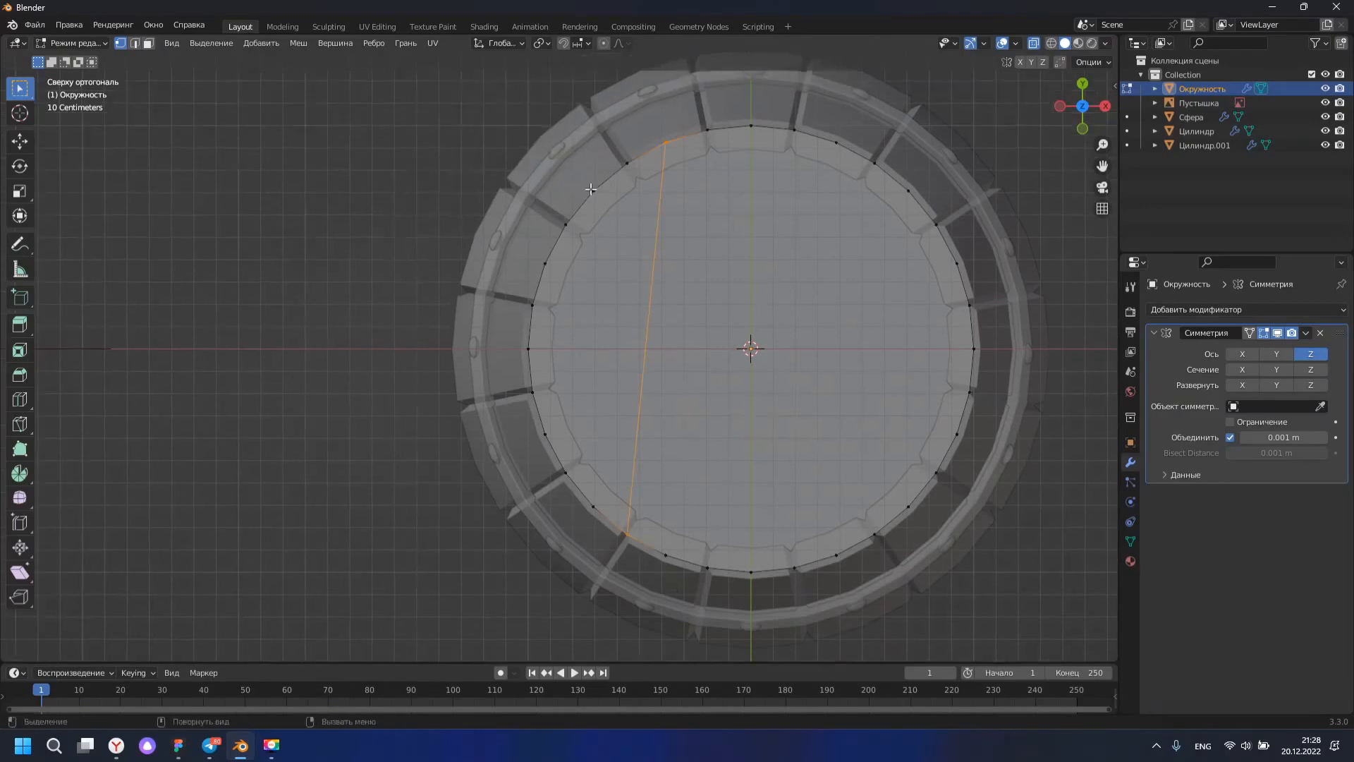
shift+middle_drag(709, 482, 634, 504)
drag(669, 123, 690, 204)
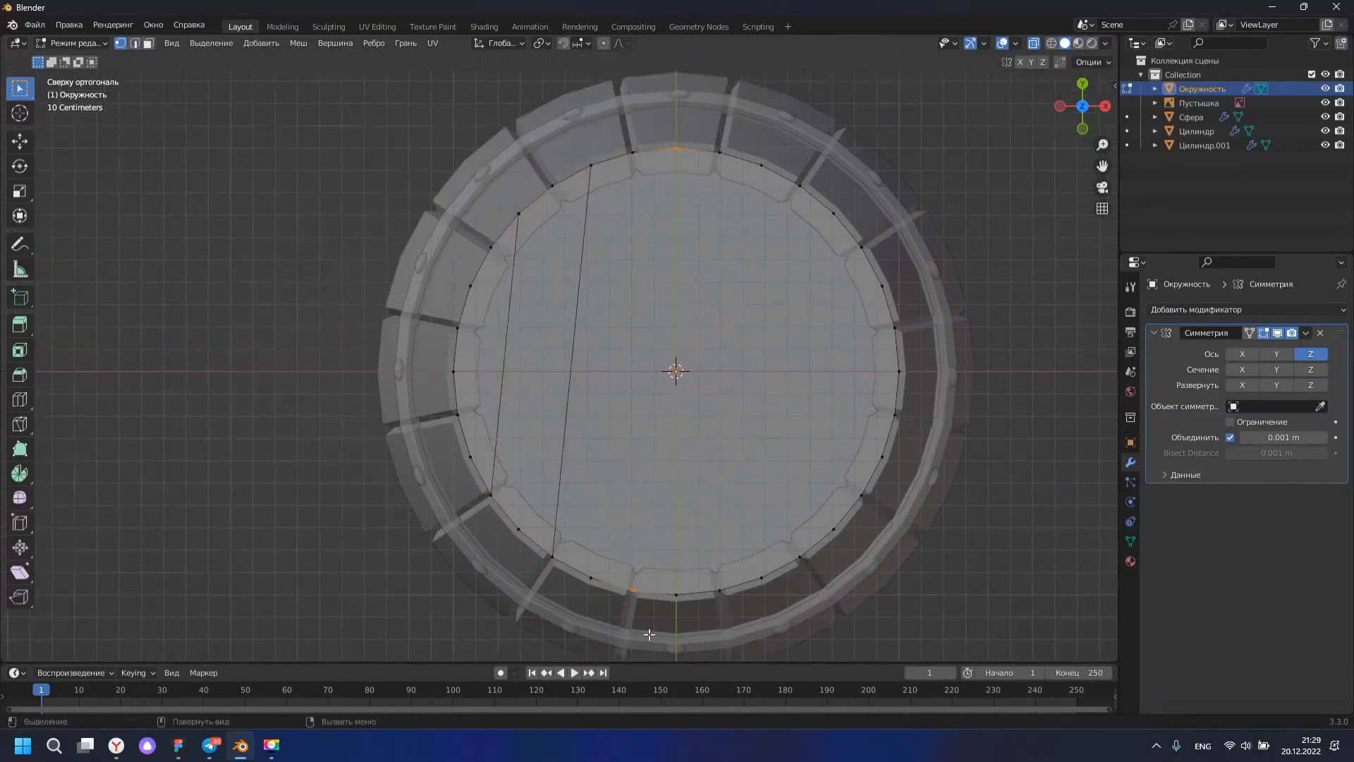
key(j)
shift+middle_drag(720, 160, 694, 158)
key(j)
shift+middle_drag(793, 165, 756, 161)
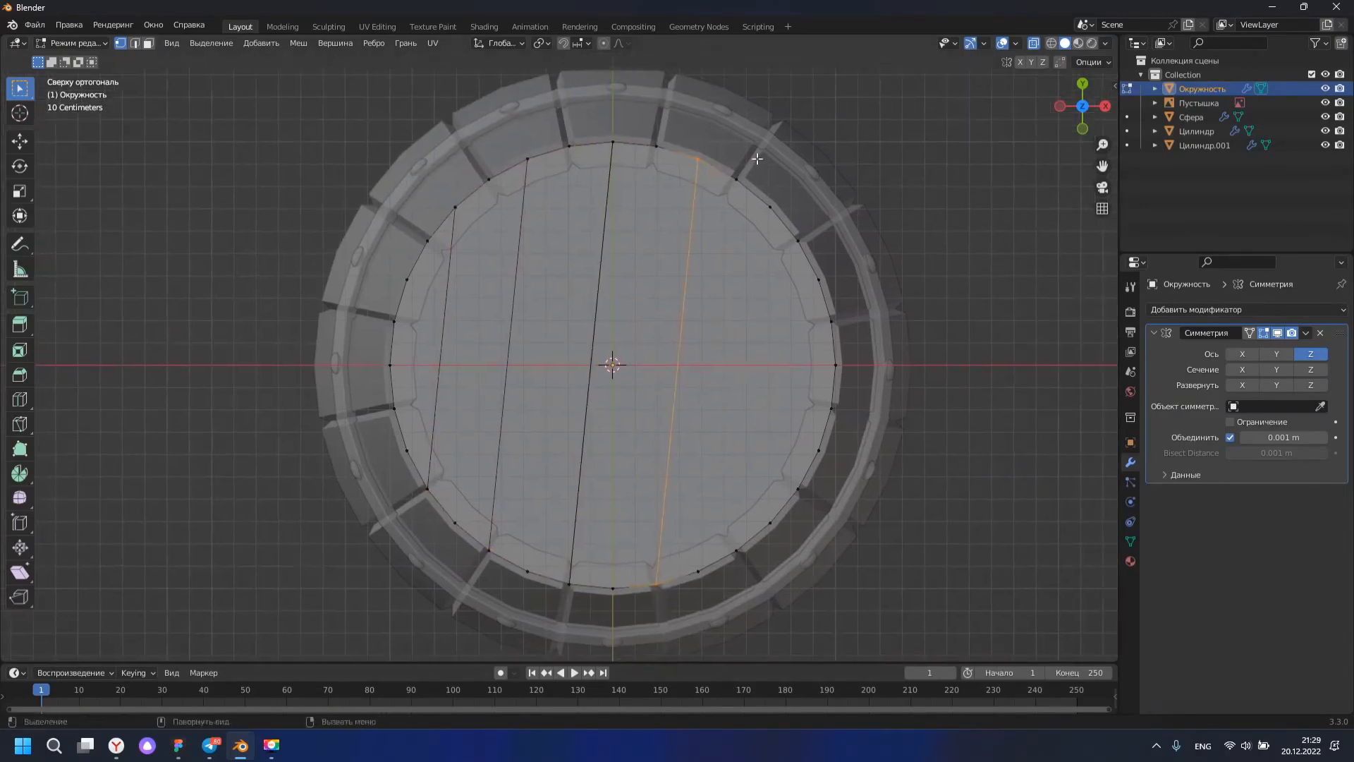
shift+drag(752, 585, 752, 585)
key(j)
shift+middle_drag(925, 501, 888, 508)
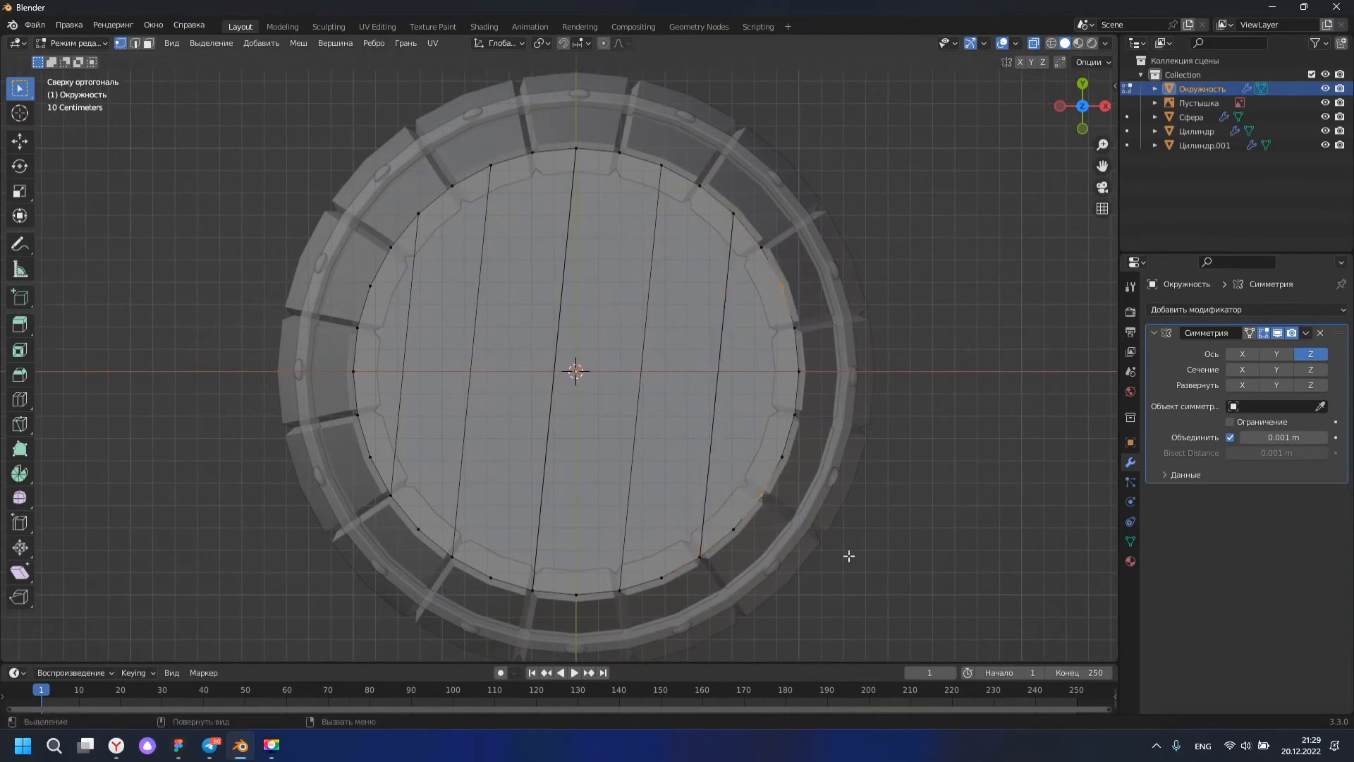
middle_drag(880, 583, 721, 424)
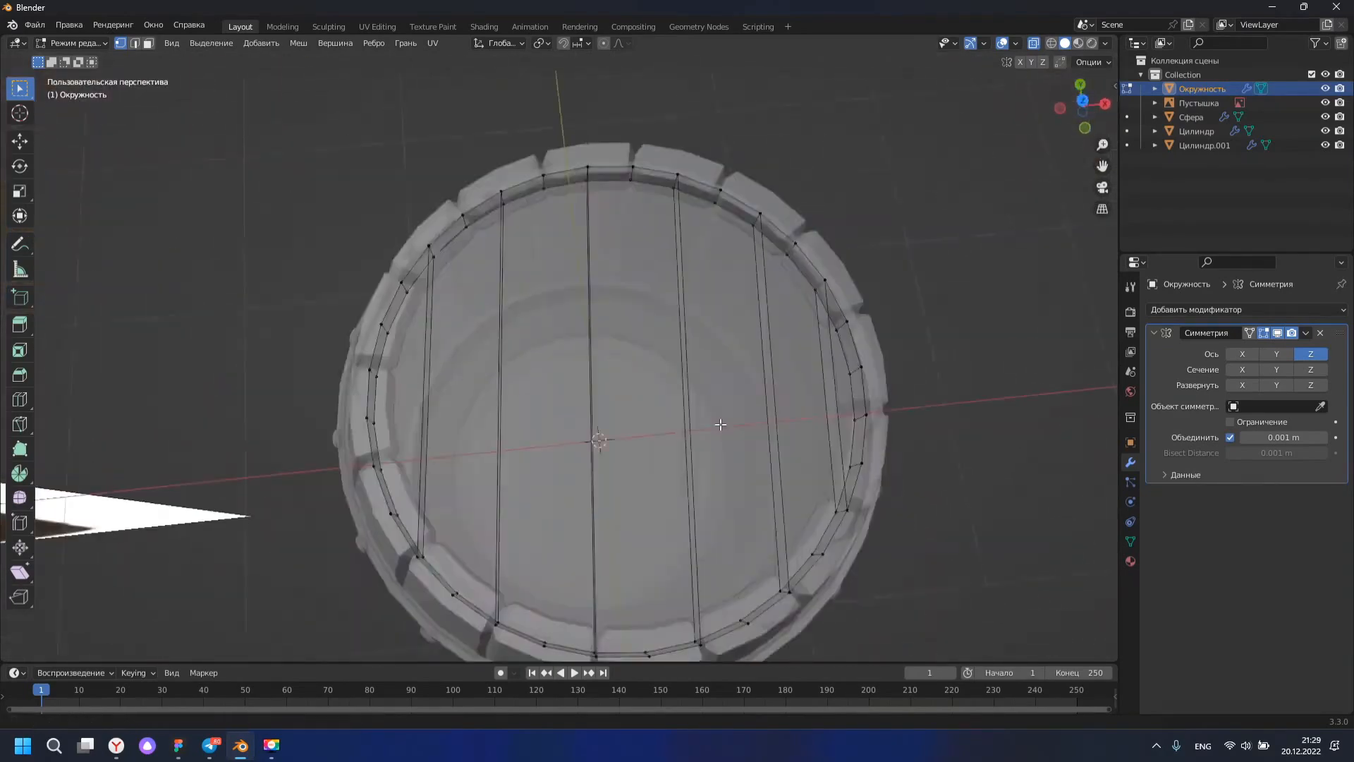
Select the centre edges of the lid's five beveled plank seams and lower them to form grooves.
key(KP_7)
key(alt+z)
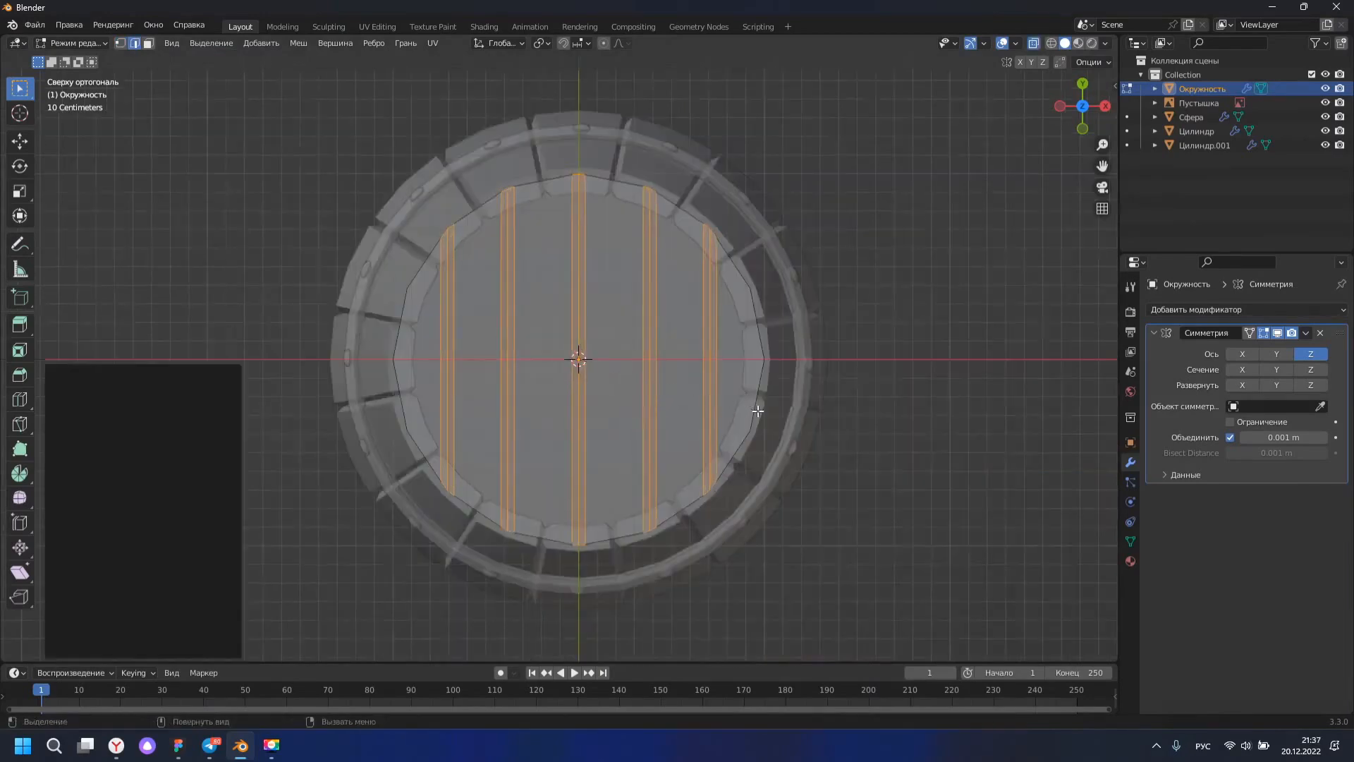
click(505, 330)
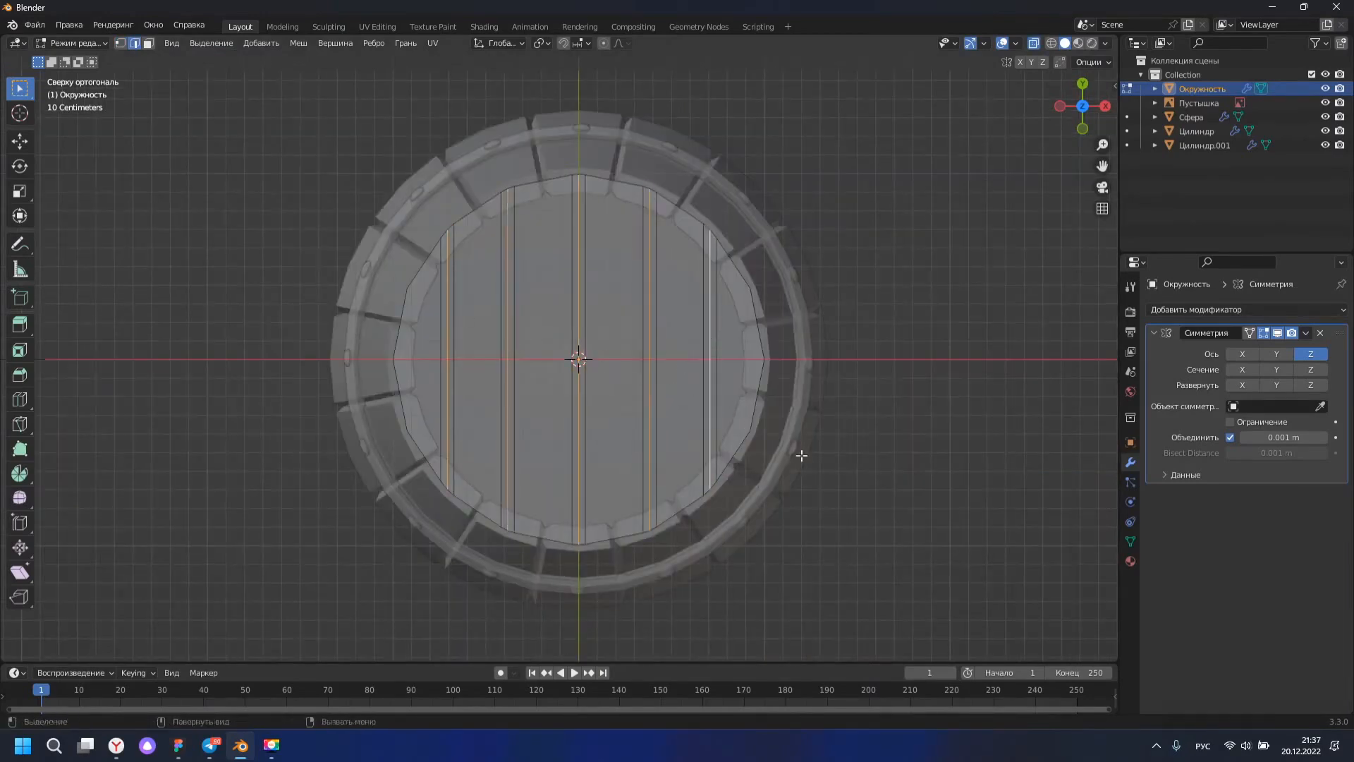
key(KP_1)
click(827, 295)
key(alt+z)
middle_drag(751, 299, 746, 380)
middle_drag(704, 311, 699, 247)
Scale the selected groove edges along the Z axis and return the lid to Object Mode.
key(s)
key(z)
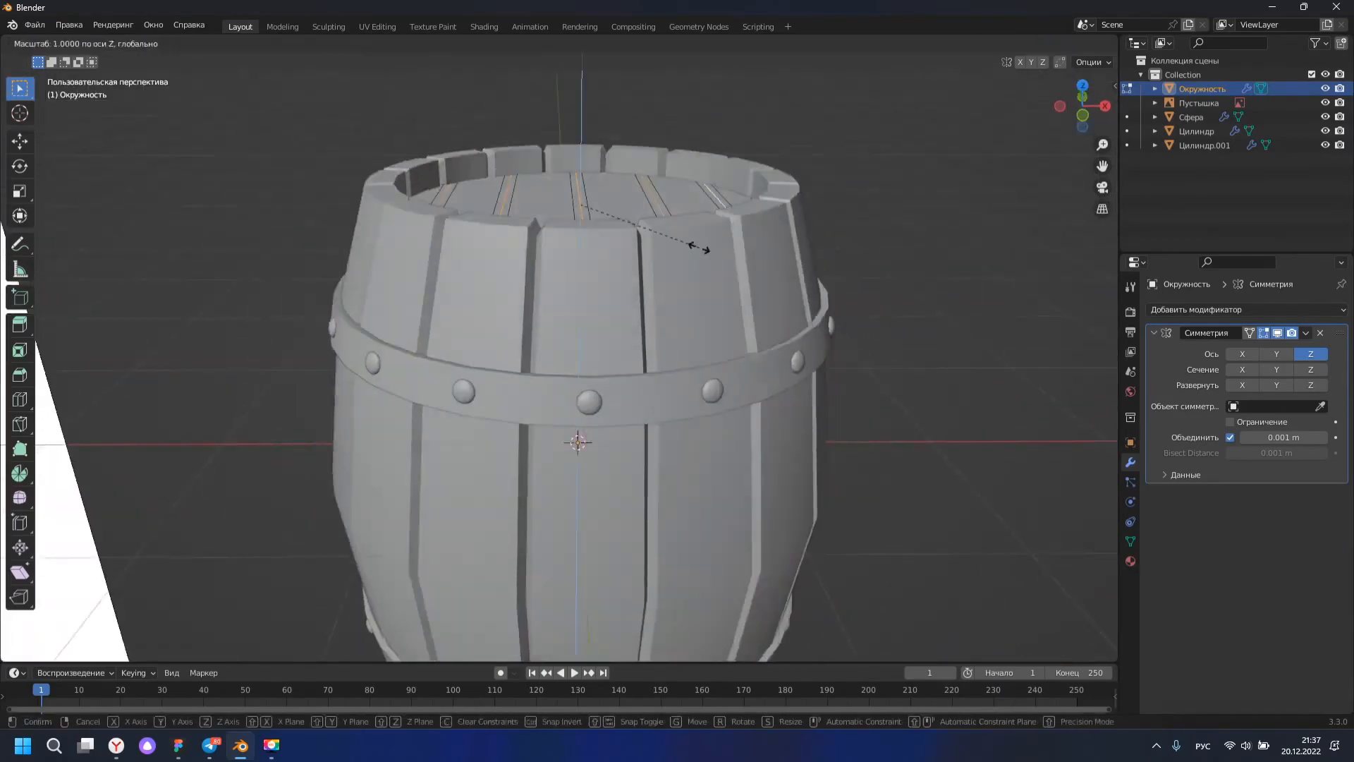
click(964, 302)
middle_drag(965, 305, 945, 423)
scroll(846, 438, up, 4)
scroll(748, 452, down, 4)
middle_drag(730, 458, 546, 325)
scroll(733, 356, down, 3)
key(Tab)
Apply the Mirror modifiers of the barrel body and the lid.
scroll(668, 278, up, 4)
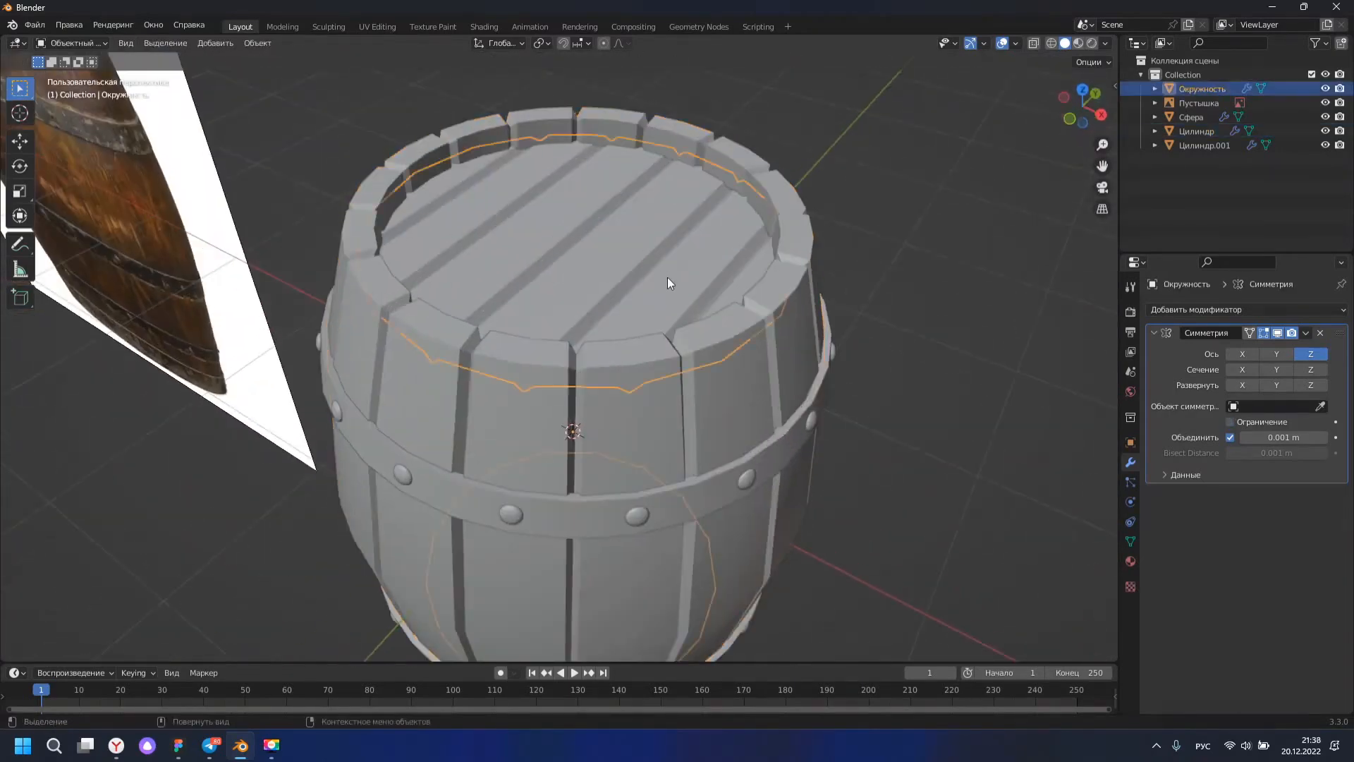
middle_drag(667, 278, 688, 346)
scroll(695, 367, down, 1)
middle_drag(847, 395, 917, 395)
click(653, 282)
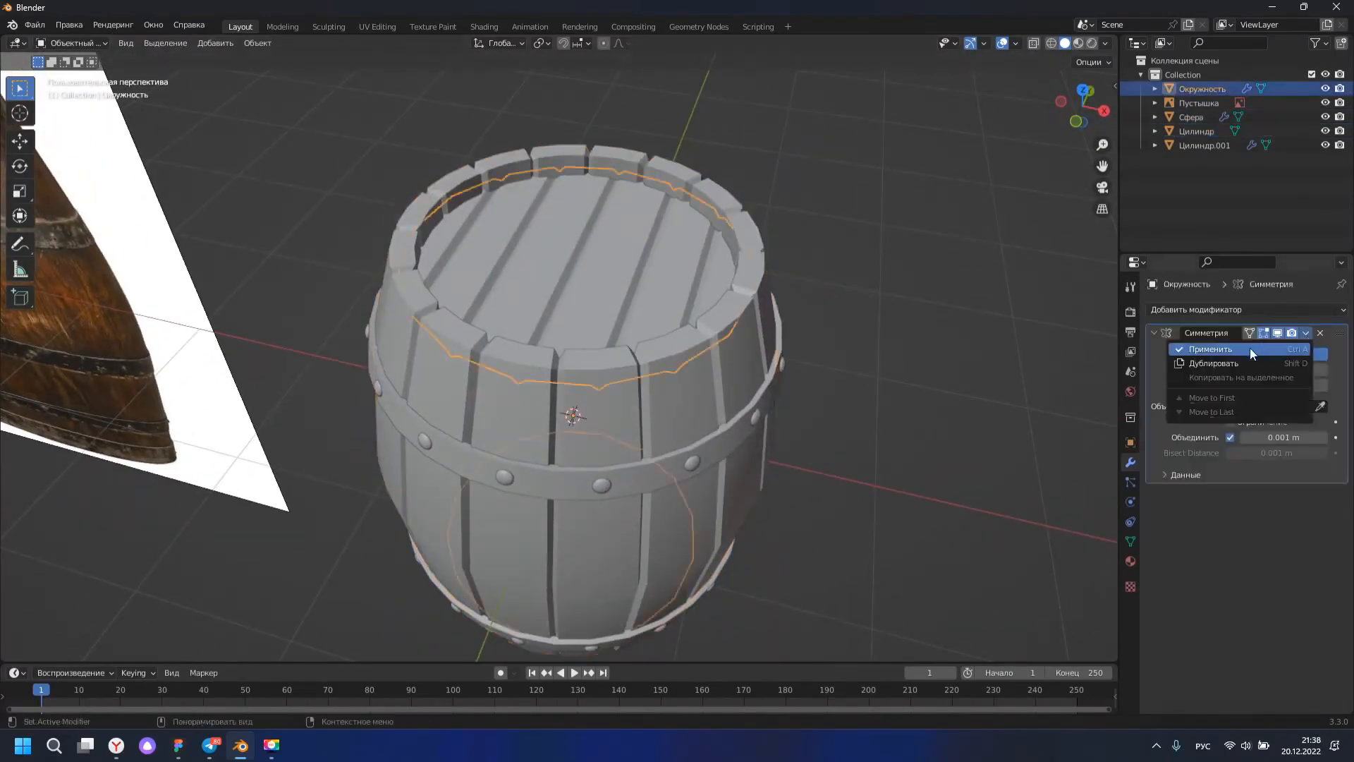
click(1250, 348)
Select the barrel body's middle edge loop and bevel it across the bulge to round the barrel's profile.
middle_drag(952, 437, 739, 399)
click(738, 399)
key(Tab)
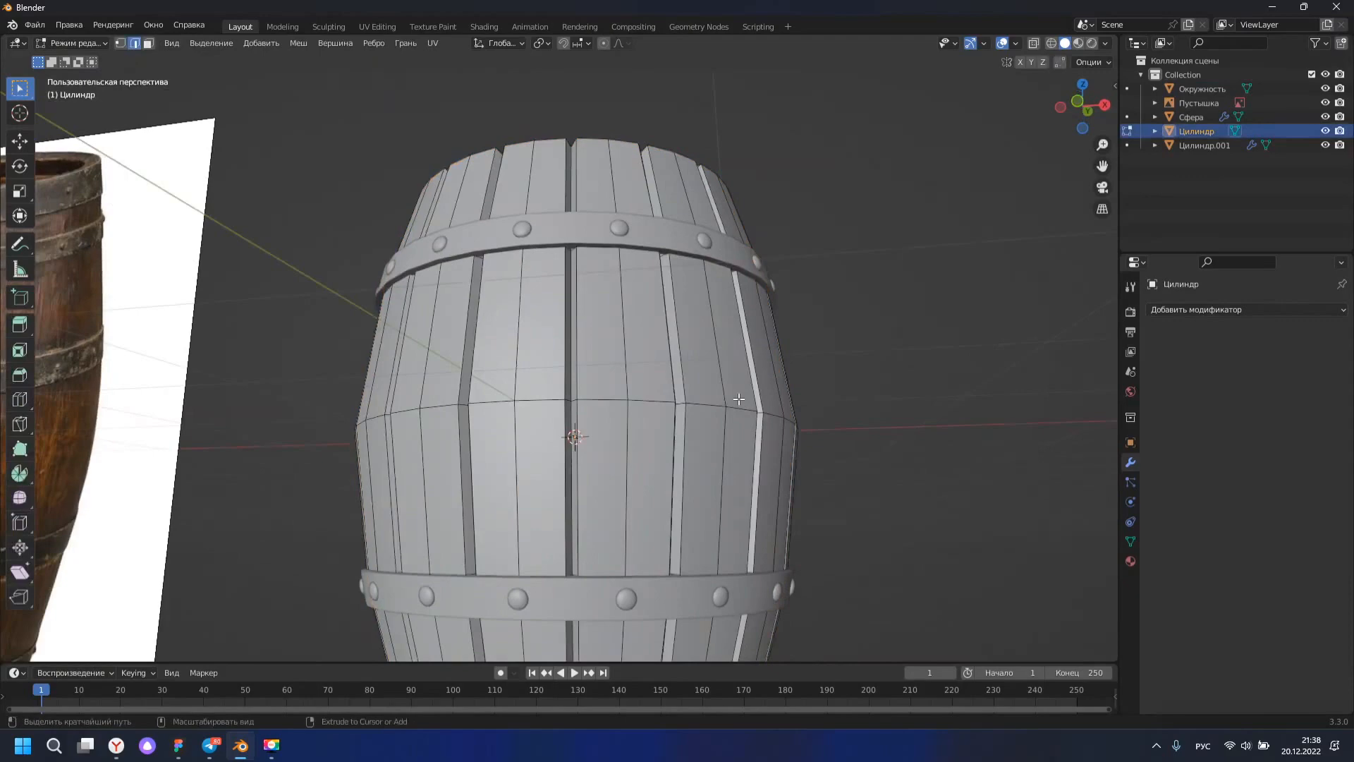
click(669, 402)
click(669, 403)
double_click(670, 404)
scroll(811, 452, down, 1)
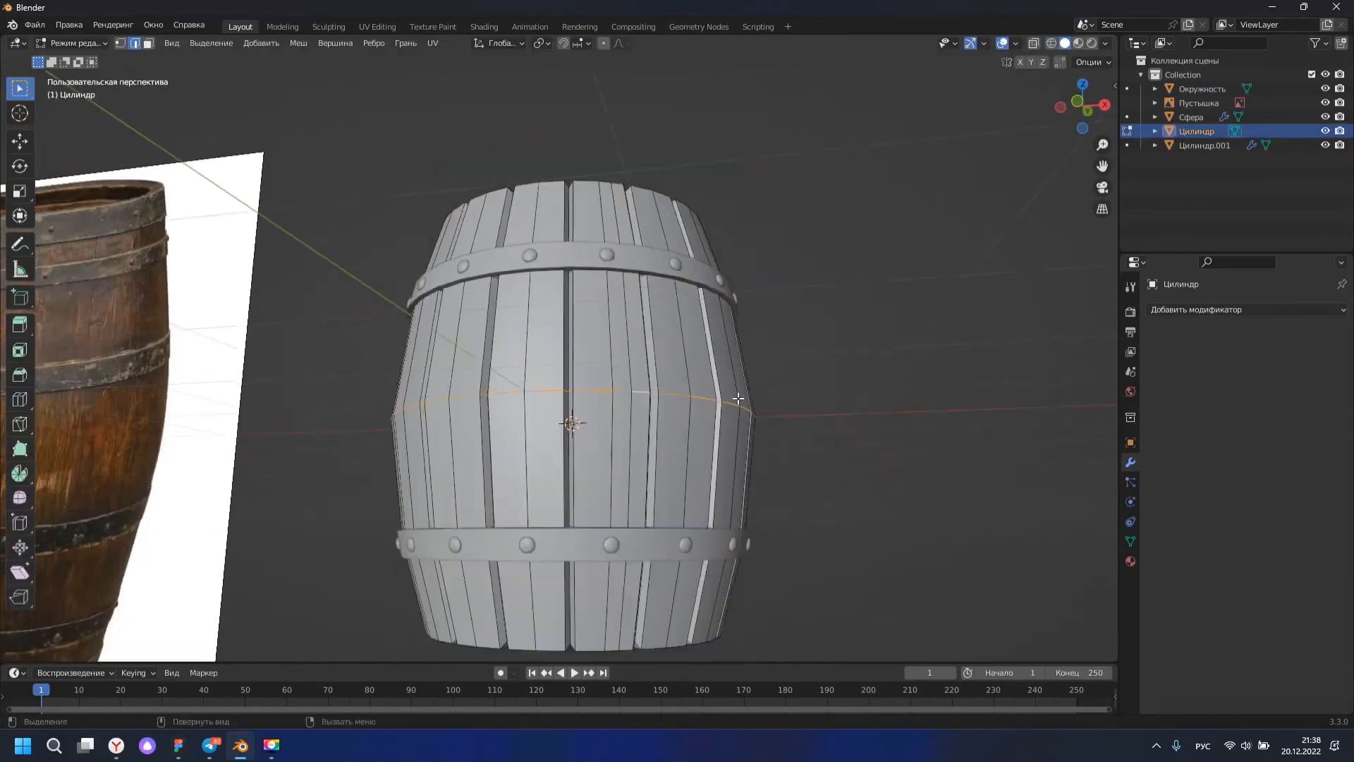
key(KP_1)
click(991, 505)
middle_drag(829, 460, 882, 484)
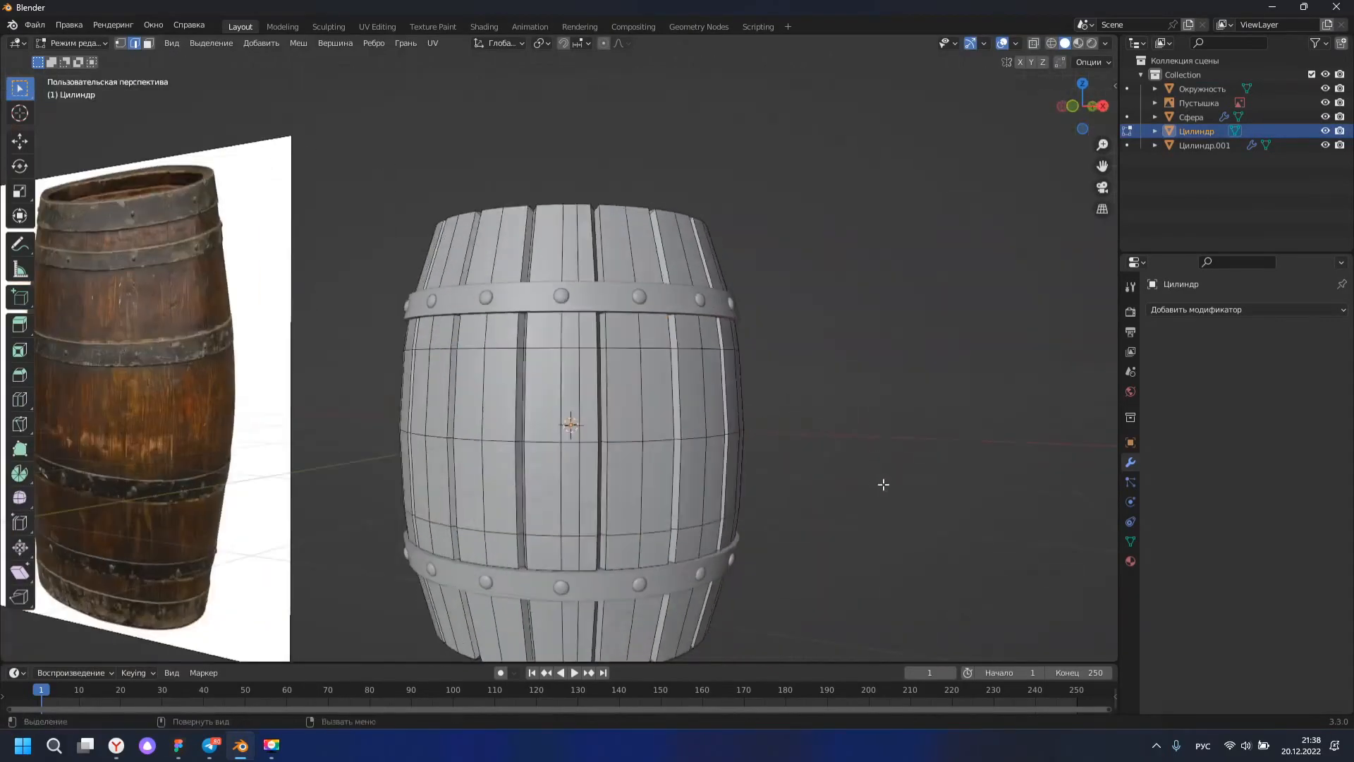
key(Tab)
Apply Shade Auto Smooth to the barrel body and the rivets.
click(662, 432)
right_click(662, 432)
click(663, 432)
middle_drag(677, 451, 768, 584)
scroll(767, 584, up, 5)
click(753, 573)
right_click(753, 573)
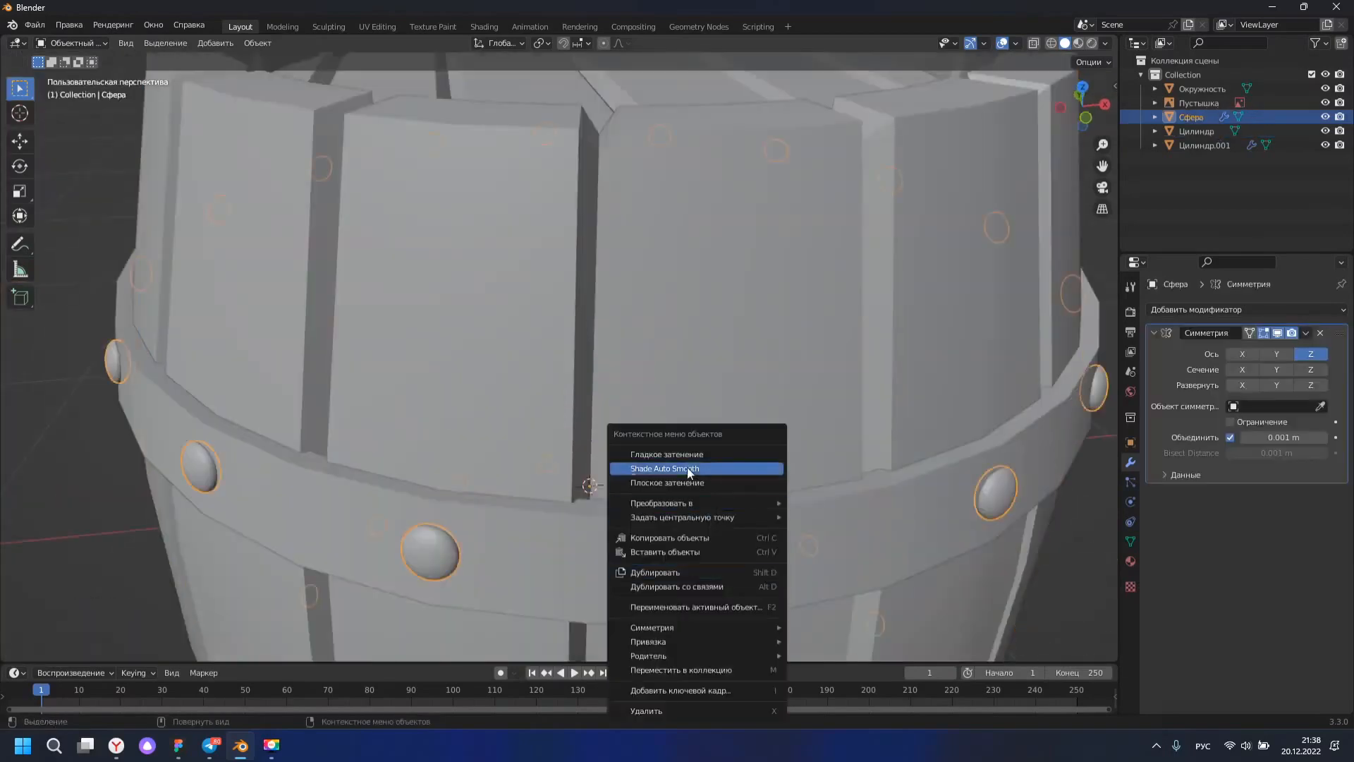
click(688, 468)
Apply Shade Auto Smooth to the remaining barrel parts.
middle_drag(706, 395, 777, 454)
click(676, 414)
right_click(675, 414)
click(675, 414)
mouse_move(675, 413)
middle_down()
mouse_move(666, 330)
mouse_move(685, 389)
mouse_move(726, 362)
middle_up()
right_click(666, 330)
click(666, 330)
scroll(708, 294, down, 5)
scroll(684, 389, up, 3)
click(960, 450)
scroll(810, 375, down, 3)
middle_drag(811, 375, 807, 410)
Select the barrel body, switch to the Shading workspace and create a new material for it.
click(670, 437)
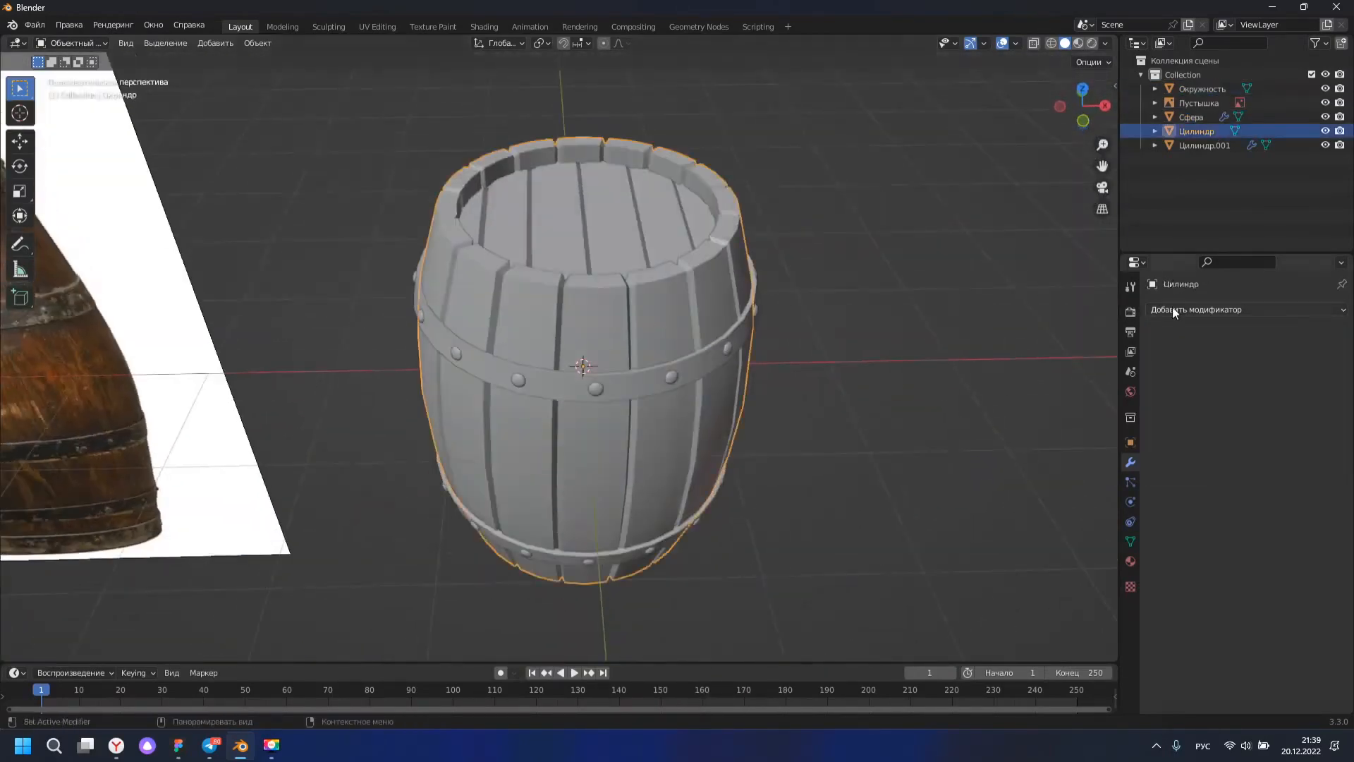
click(432, 26)
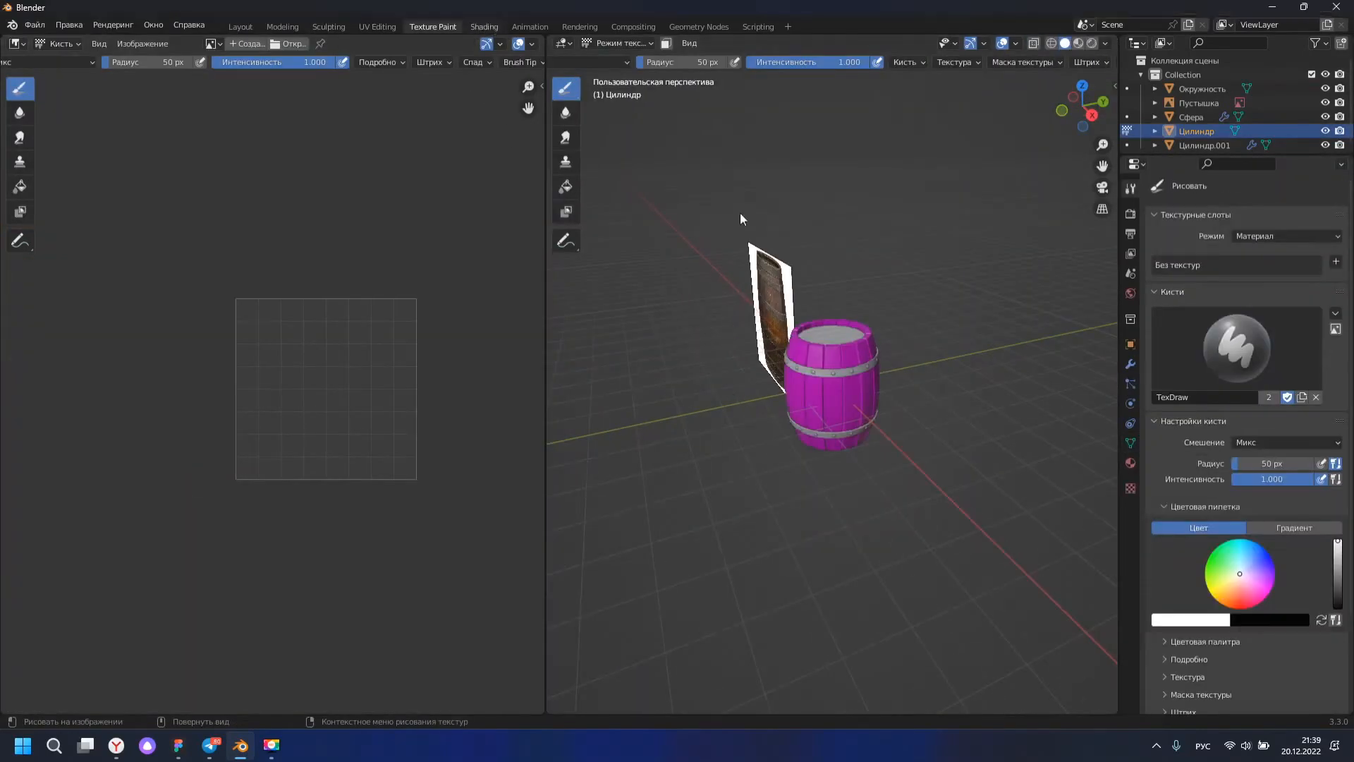
click(484, 26)
scroll(739, 305, down, 2)
middle_drag(738, 305, 733, 367)
scroll(732, 374, up, 2)
click(687, 430)
Add an Image Texture node to the barrel body's material and open its image file browser.
click(430, 429)
mouse_move(451, 510)
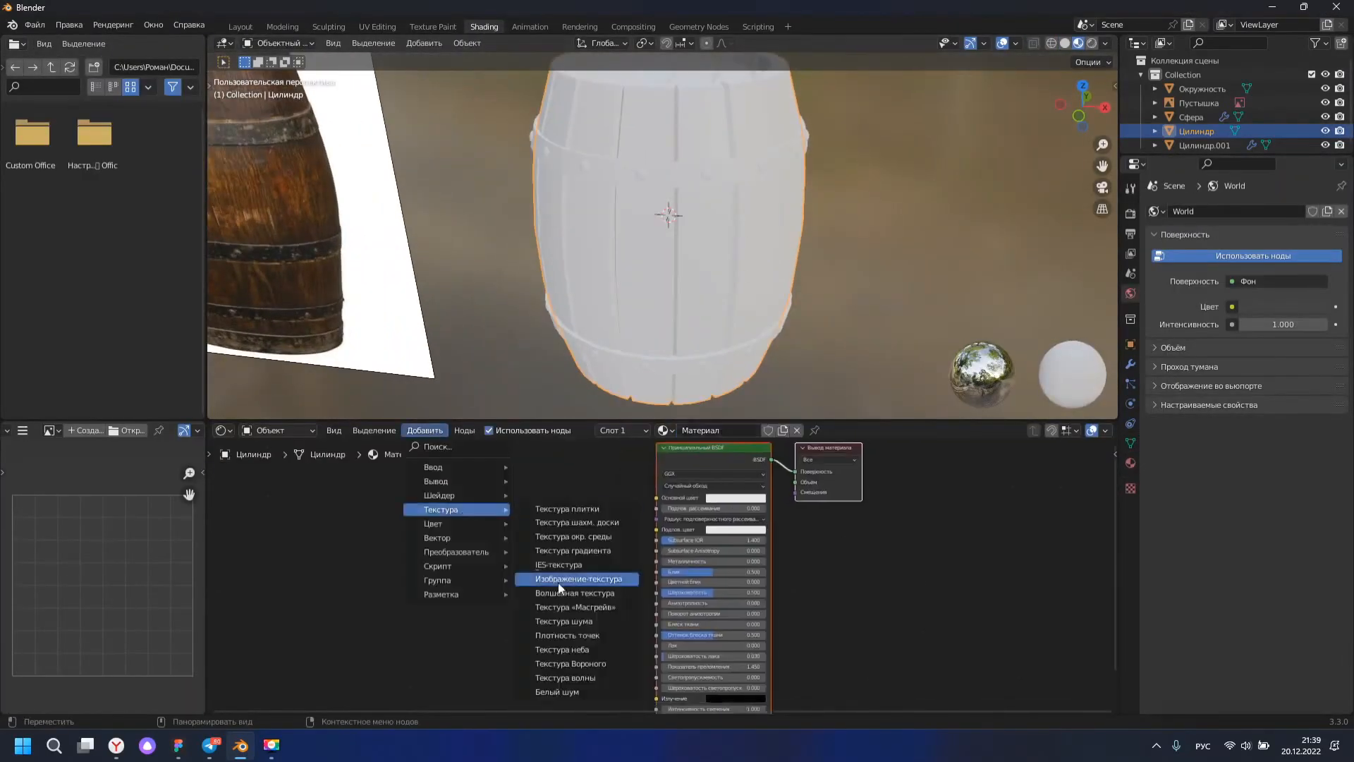
click(558, 581)
click(467, 577)
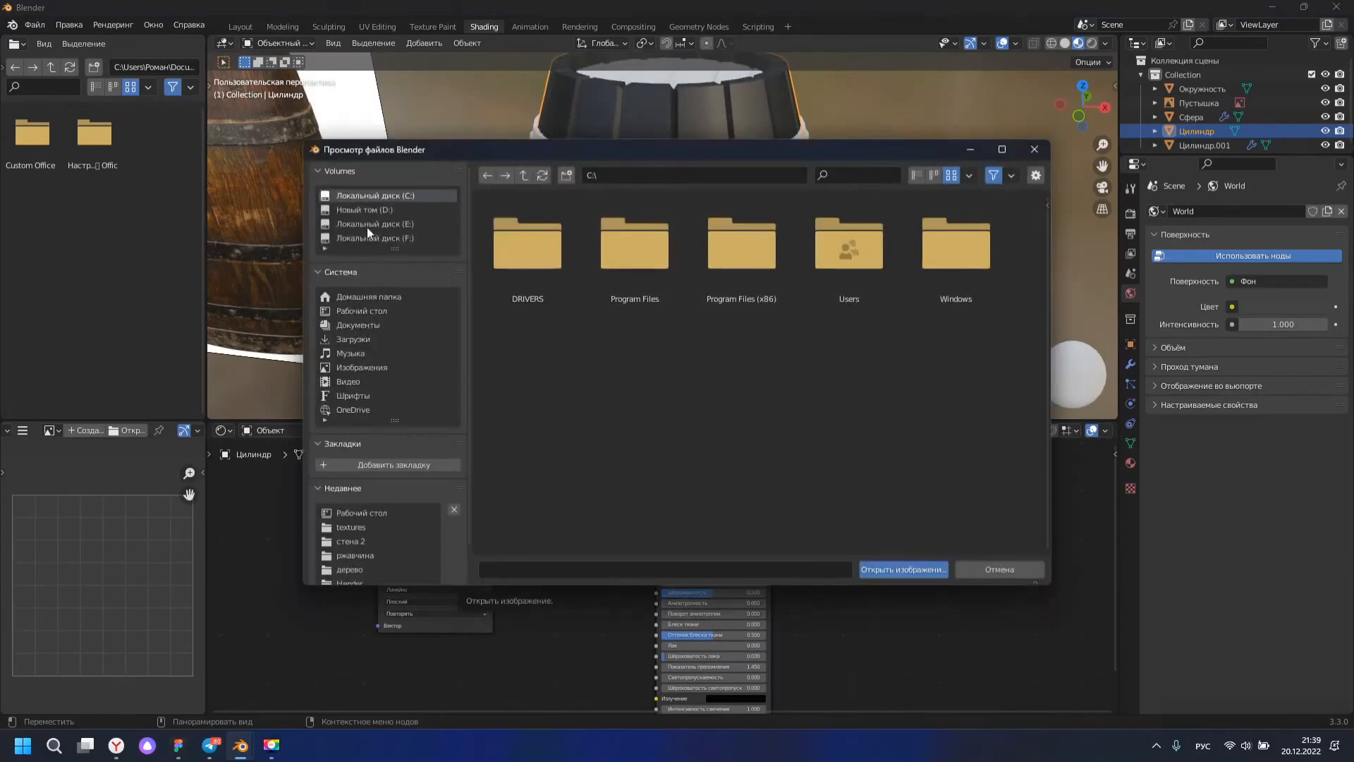
Load the wood diffuse image from the D:\blender\материалы folders and connect its colour output to the shader's base color.
click(367, 210)
double_click(629, 282)
double_click(710, 265)
click(750, 262)
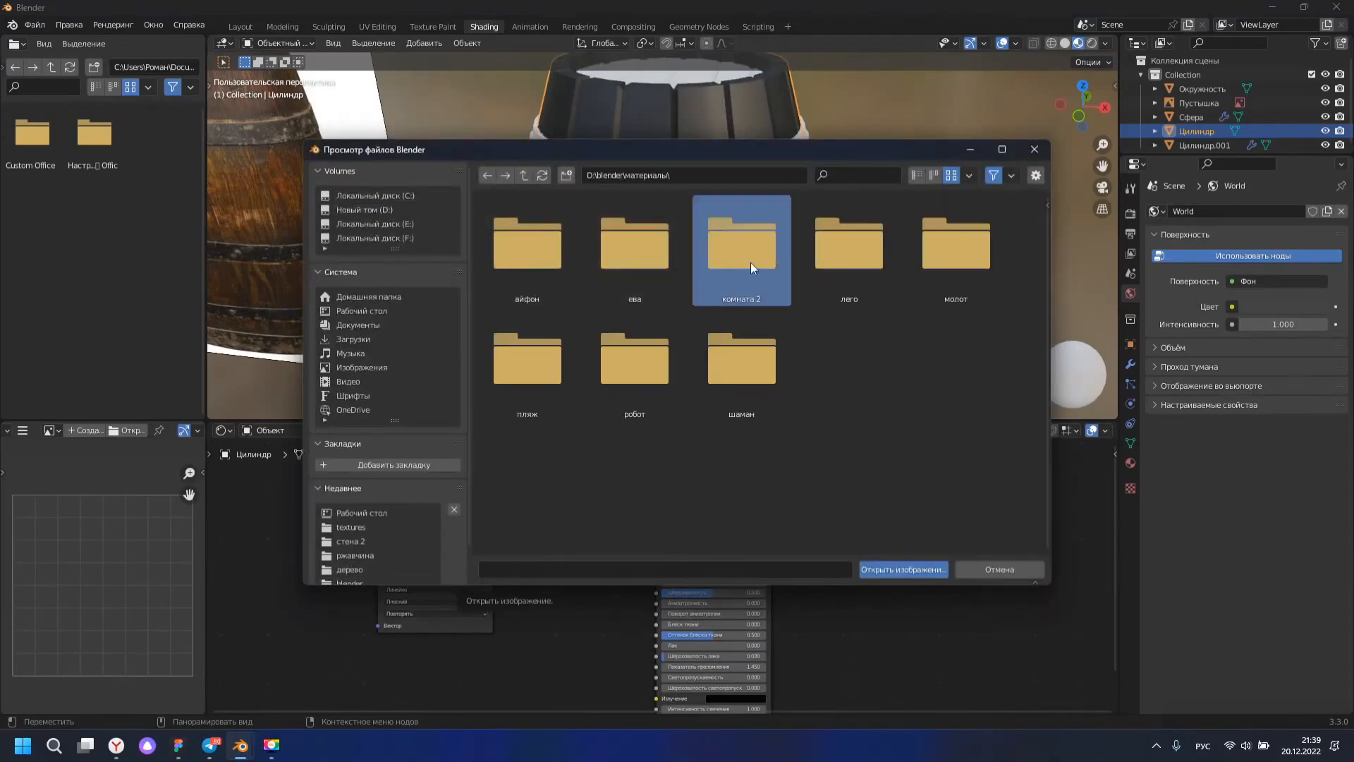
double_click(751, 262)
double_click(531, 240)
scroll(663, 273, up, 4)
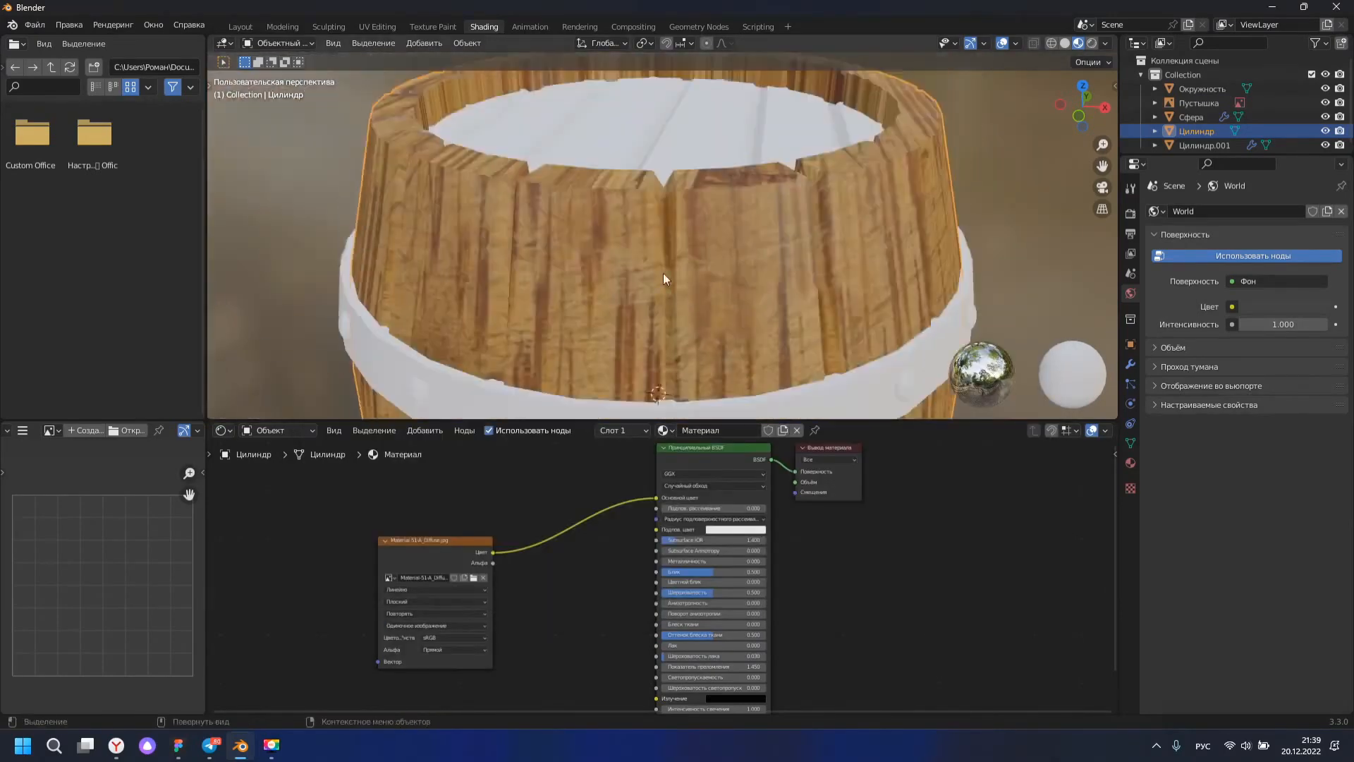
scroll(663, 273, down, 3)
scroll(577, 332, up, 4)
middle_drag(563, 154, 769, 332)
scroll(577, 331, down, 4)
Create a material for the hoops with metallic set to 0.586 and specular to 0.264.
click(767, 194)
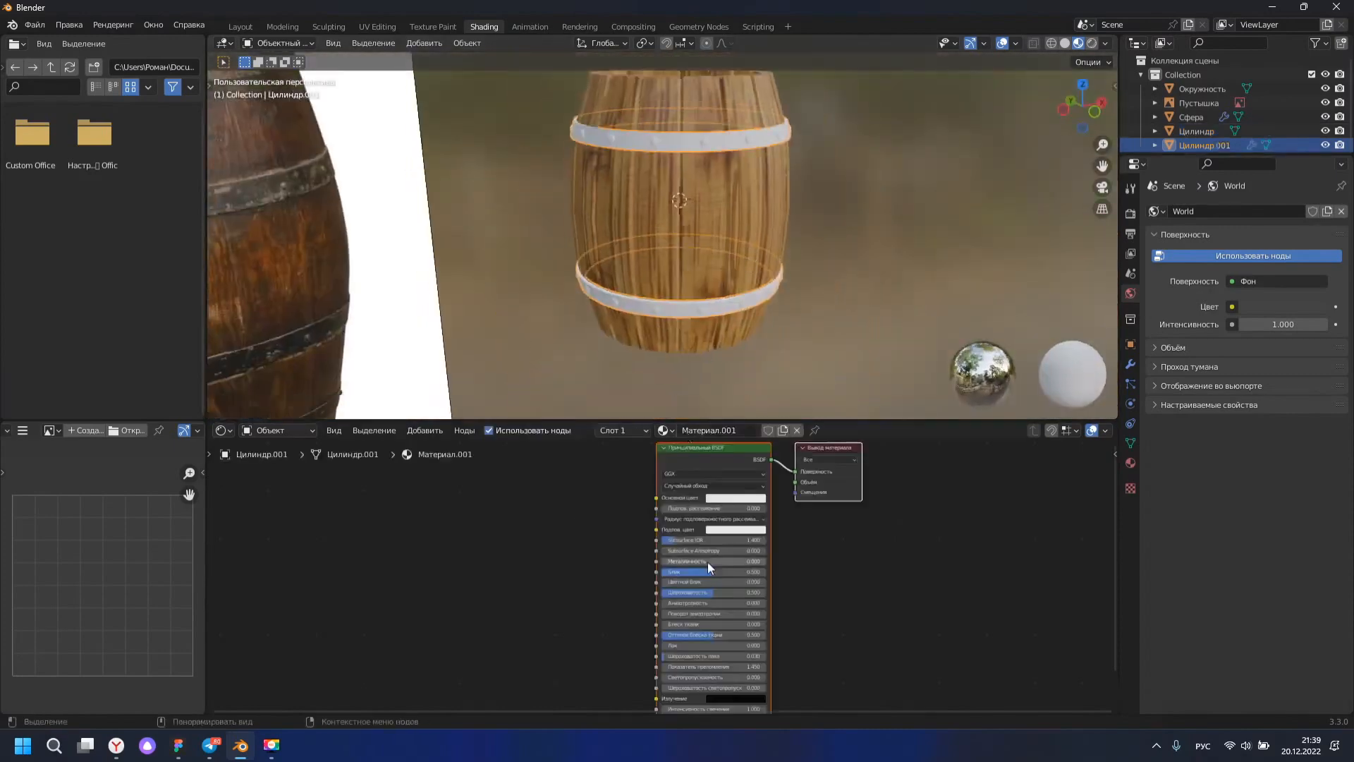
scroll(777, 376, up, 4)
scroll(731, 572, up, 2)
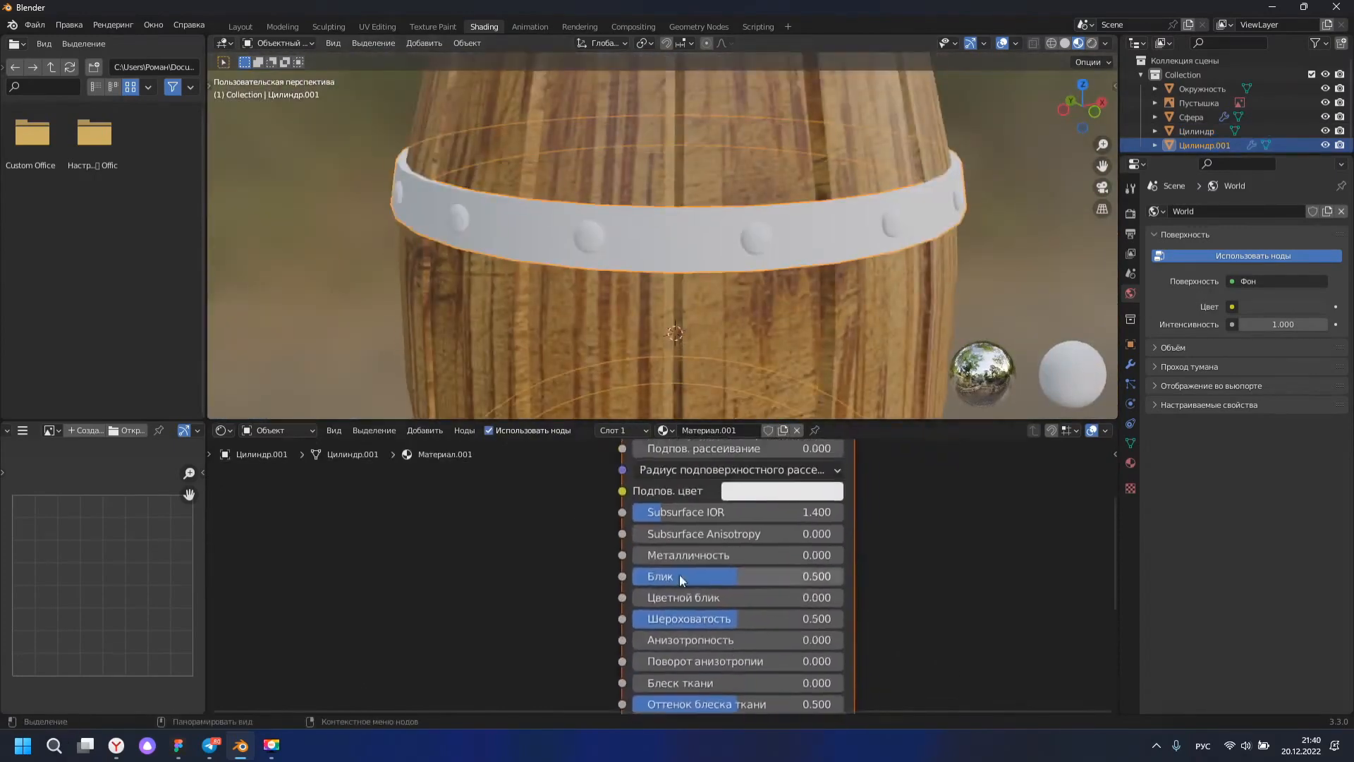
drag(839, 555, 756, 555)
scroll(709, 591, down, 3)
scroll(749, 501, down, 2)
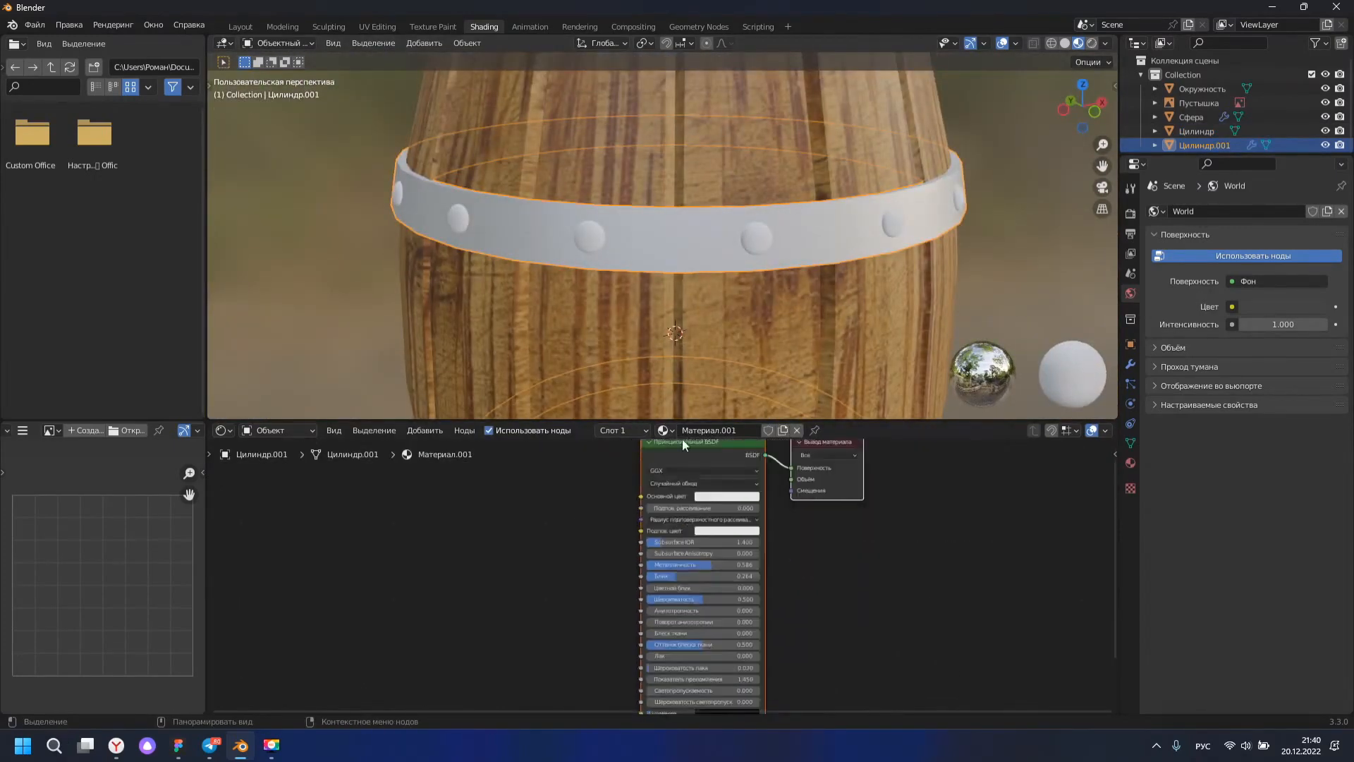
Add an Image Texture node to the hoops' material and browse for its image in D:\blender.
click(573, 608)
right_click(558, 596)
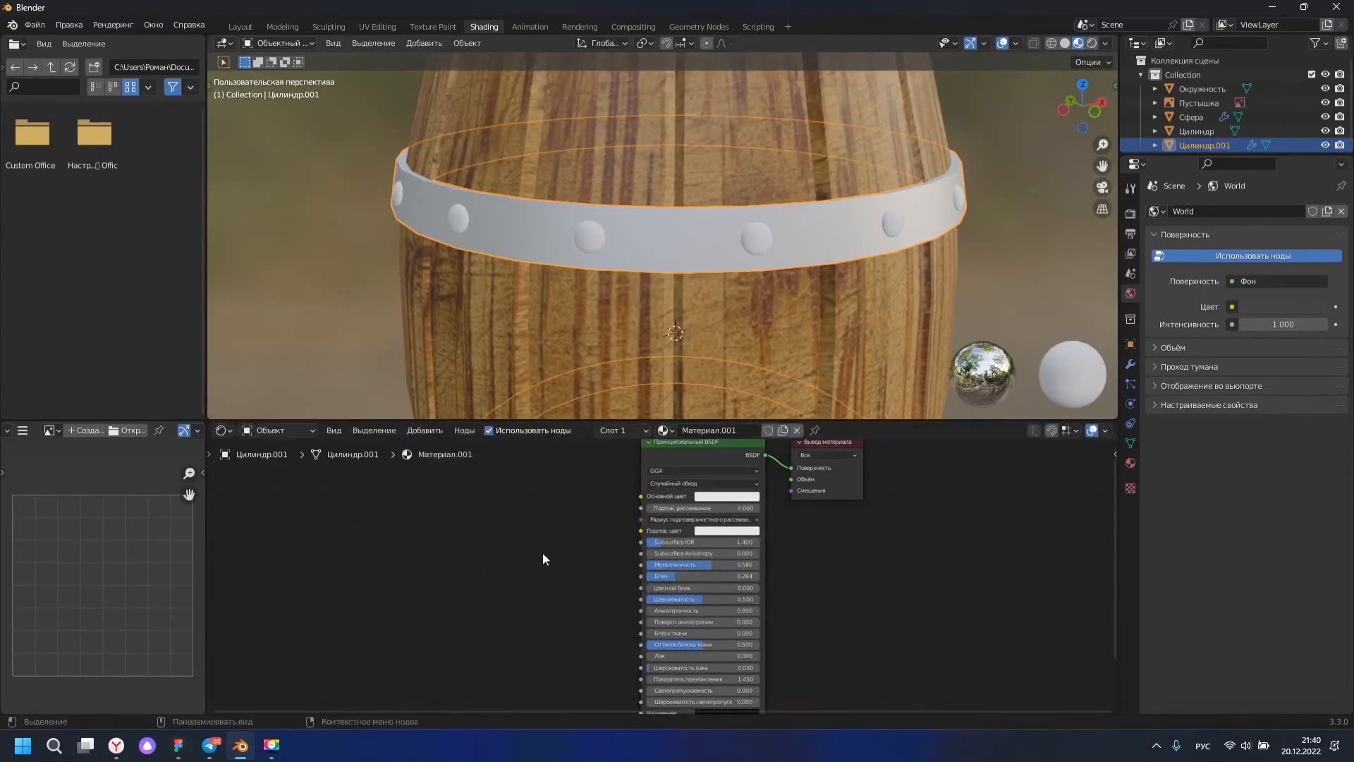
click(576, 578)
click(459, 574)
click(460, 573)
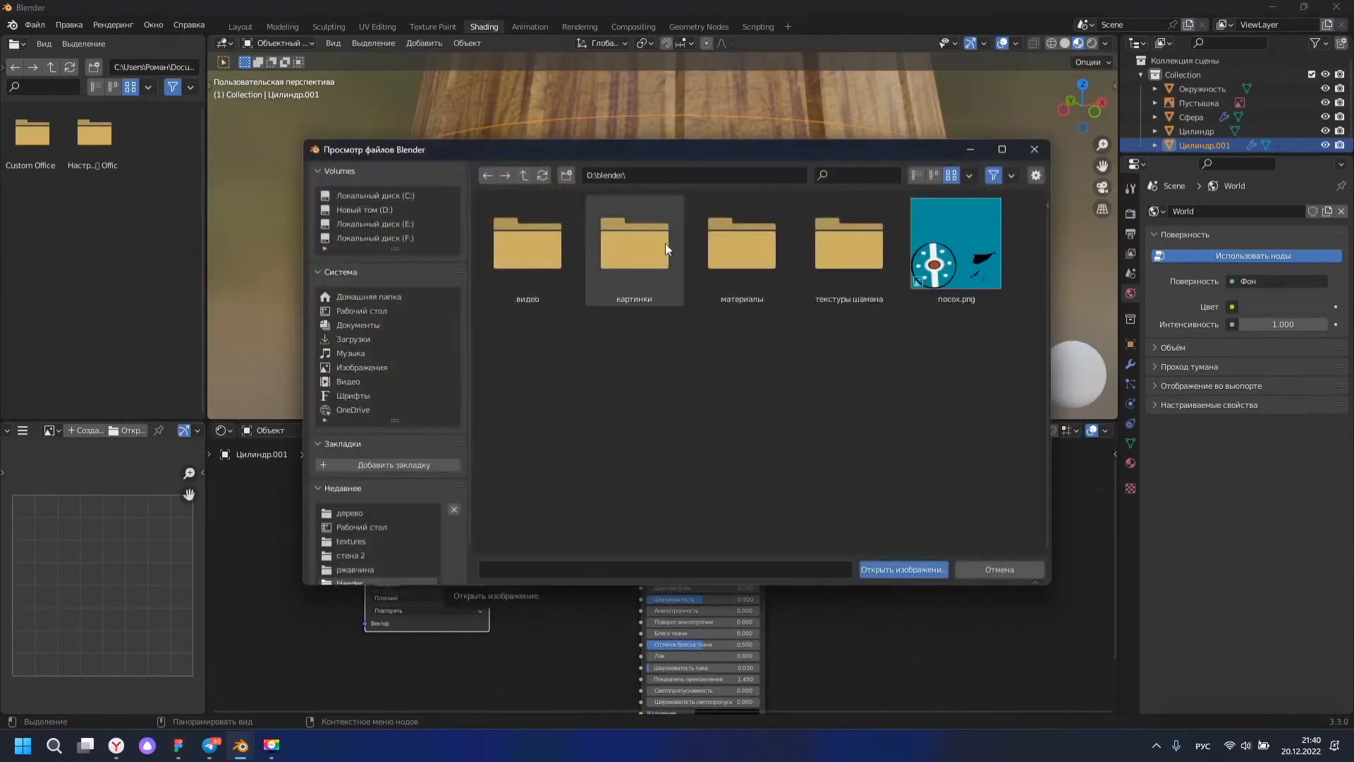
Load rust_coarse_01_diff_4k.jpg into the hoops' texture node and connect its colour output to the shader's base color.
double_click(742, 243)
double_click(640, 350)
scroll(564, 471, down, 3)
double_click(552, 477)
double_click(529, 236)
drag(489, 545, 641, 496)
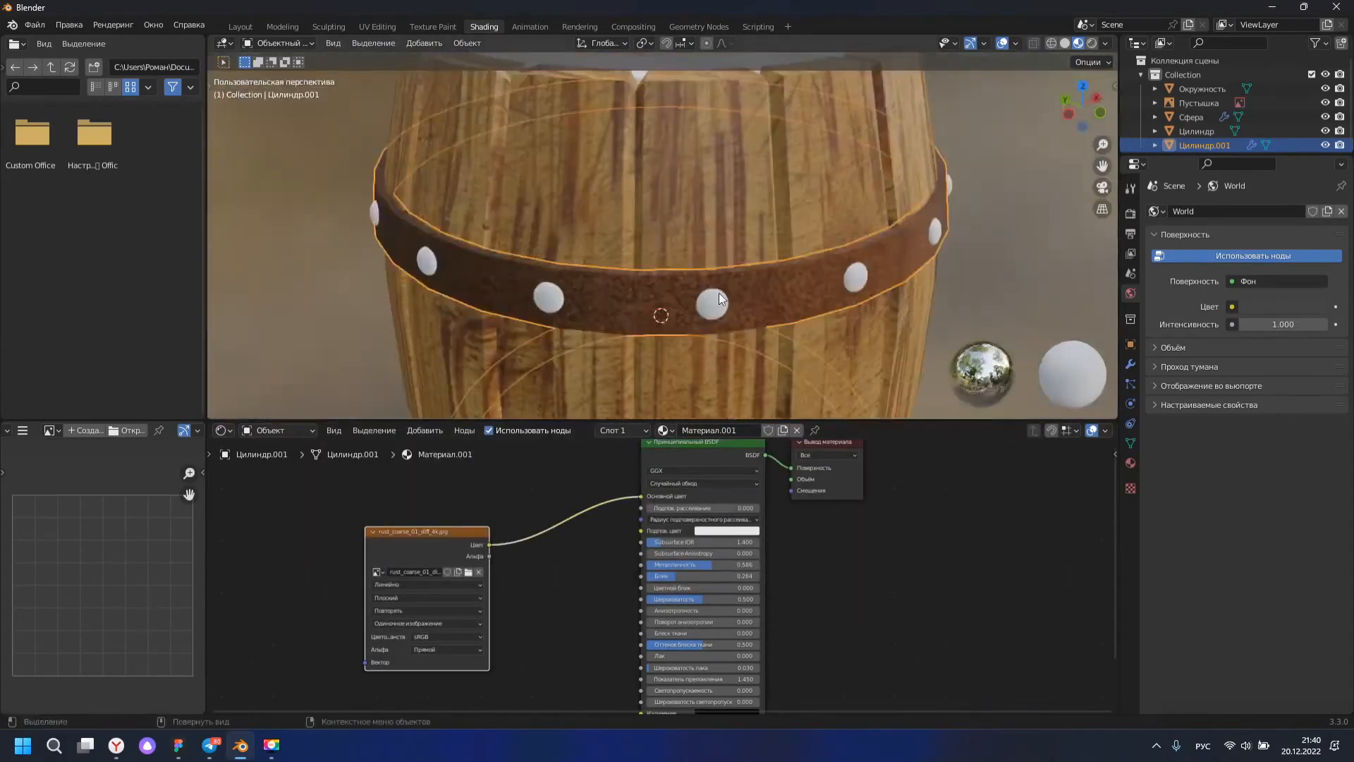
Link the hoops' rusty metal material to the rivets.
click(715, 263)
scroll(695, 271, down, 6)
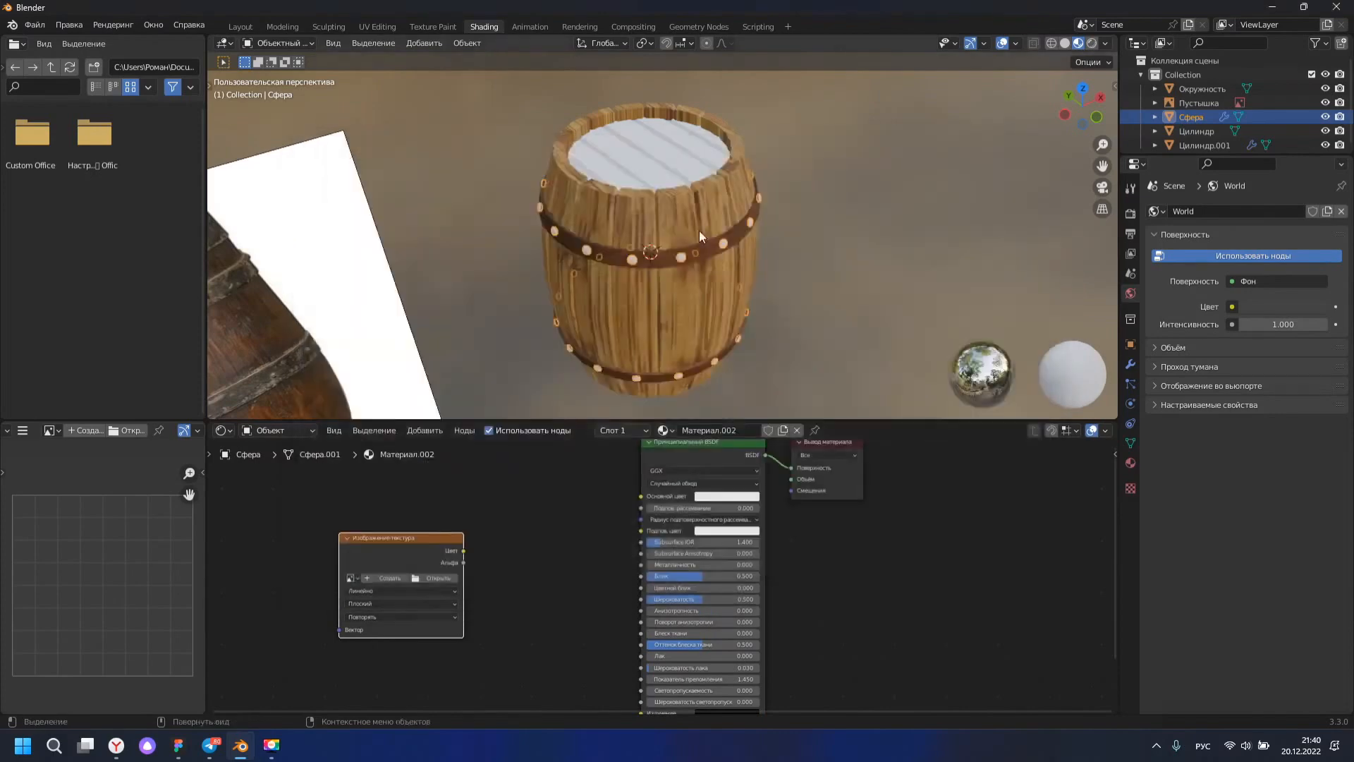
scroll(700, 230, up, 3)
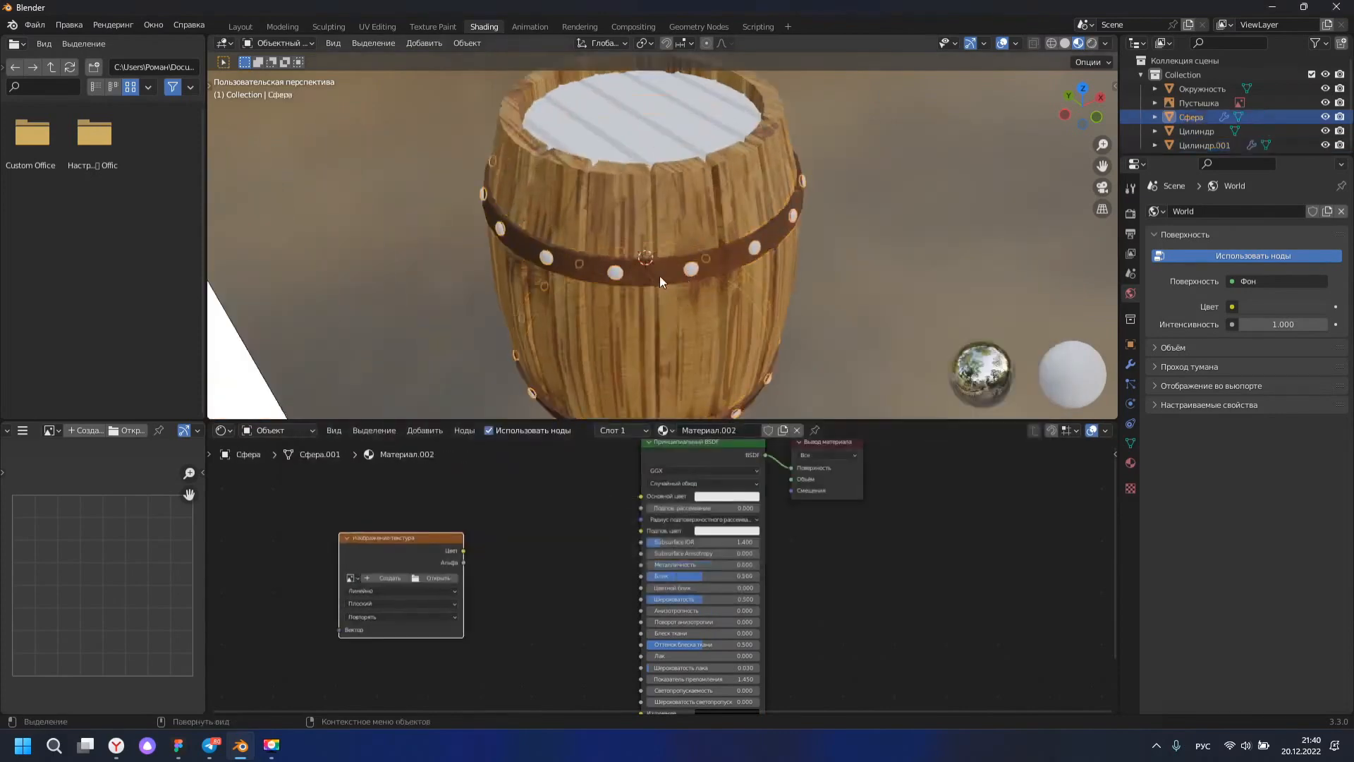
shift+click(663, 276)
key(ctrl+l)
click(649, 309)
Link the barrel staves' wood material to the planked lid.
scroll(686, 275, up, 5)
click(686, 271)
scroll(683, 268, down, 4)
middle_drag(680, 265, 628, 359)
shift+click(658, 221)
key(ctrl+l)
click(658, 220)
shift+click(675, 301)
key(ctrl+l)
click(676, 305)
click(1037, 189)
middle_drag(540, 300, 764, 172)
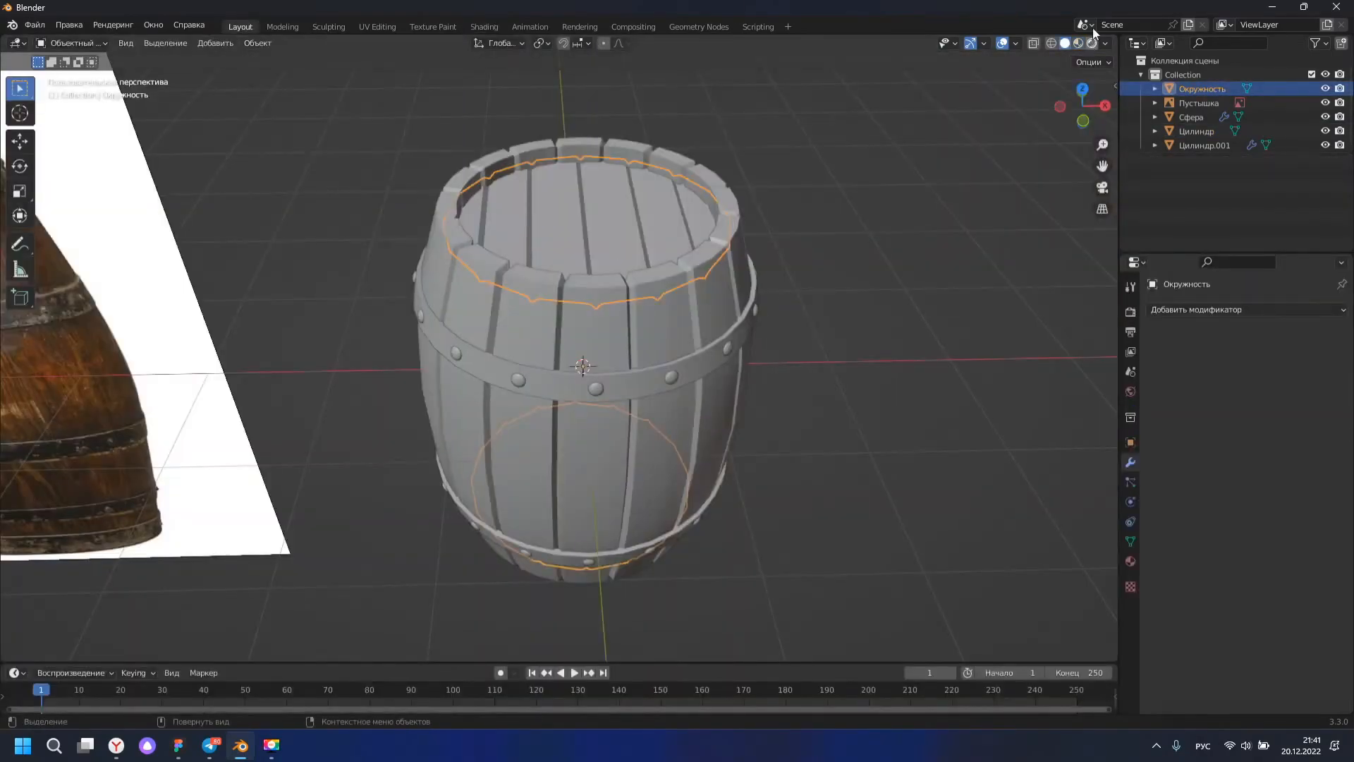
Check the barrel in material preview in the Layout workspace, and open the UV Editing workspace with a widened 3D viewport.
click(1078, 43)
middle_drag(599, 191, 635, 212)
scroll(573, 289, up, 4)
scroll(717, 272, up, 4)
scroll(725, 196, down, 5)
scroll(649, 254, down, 4)
click(378, 27)
scroll(875, 275, up, 7)
middle_drag(875, 275, 915, 313)
drag(567, 75, 350, 76)
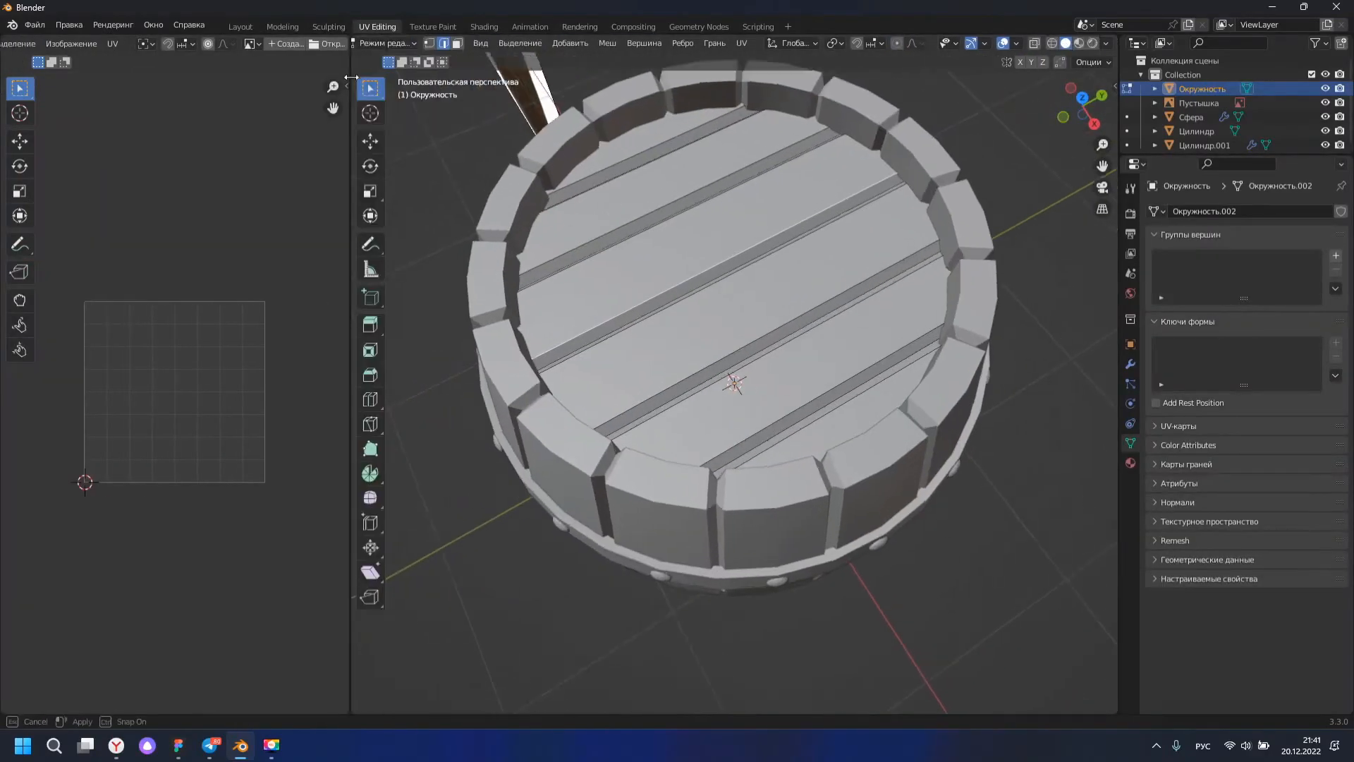
Unwrap the faces of the planked lids at both ends of the barrel.
middle_drag(766, 297, 818, 304)
click(790, 304)
scroll(220, 393, down, 10)
key(u)
click(175, 398)
scroll(175, 395, up, 4)
key(u)
click(666, 380)
Move and rotate the two round lid UV islands so their planks run along the vertical wood grain.
middle_drag(116, 334, 164, 291)
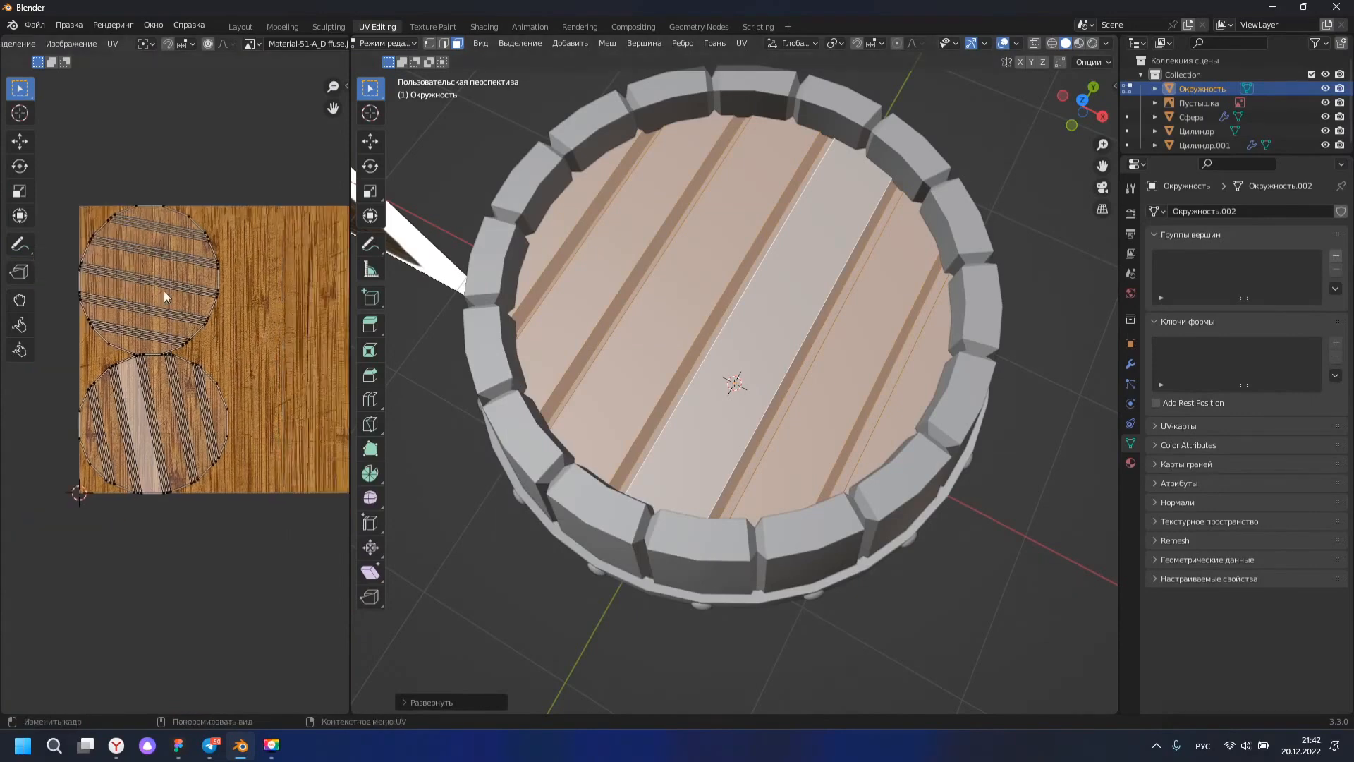
middle_drag(221, 374, 168, 377)
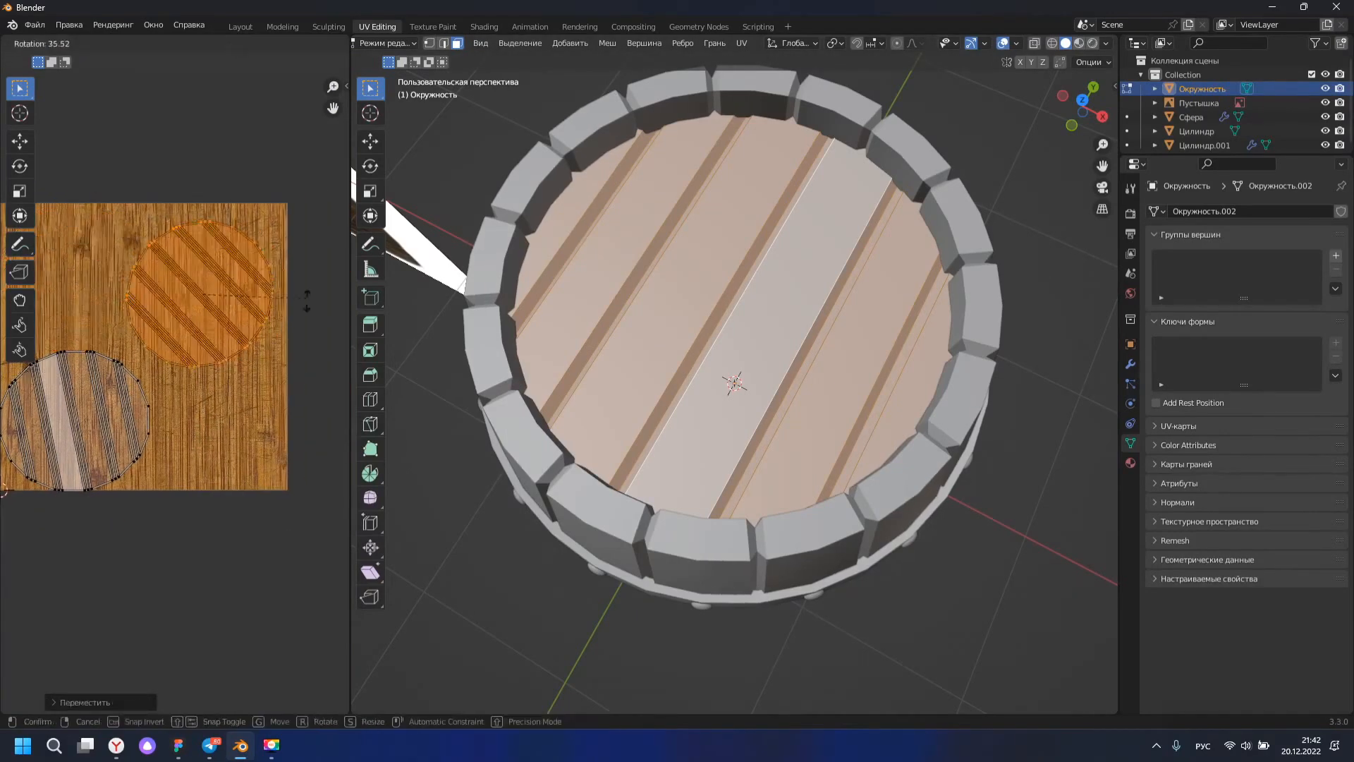
middle_drag(77, 423, 210, 388)
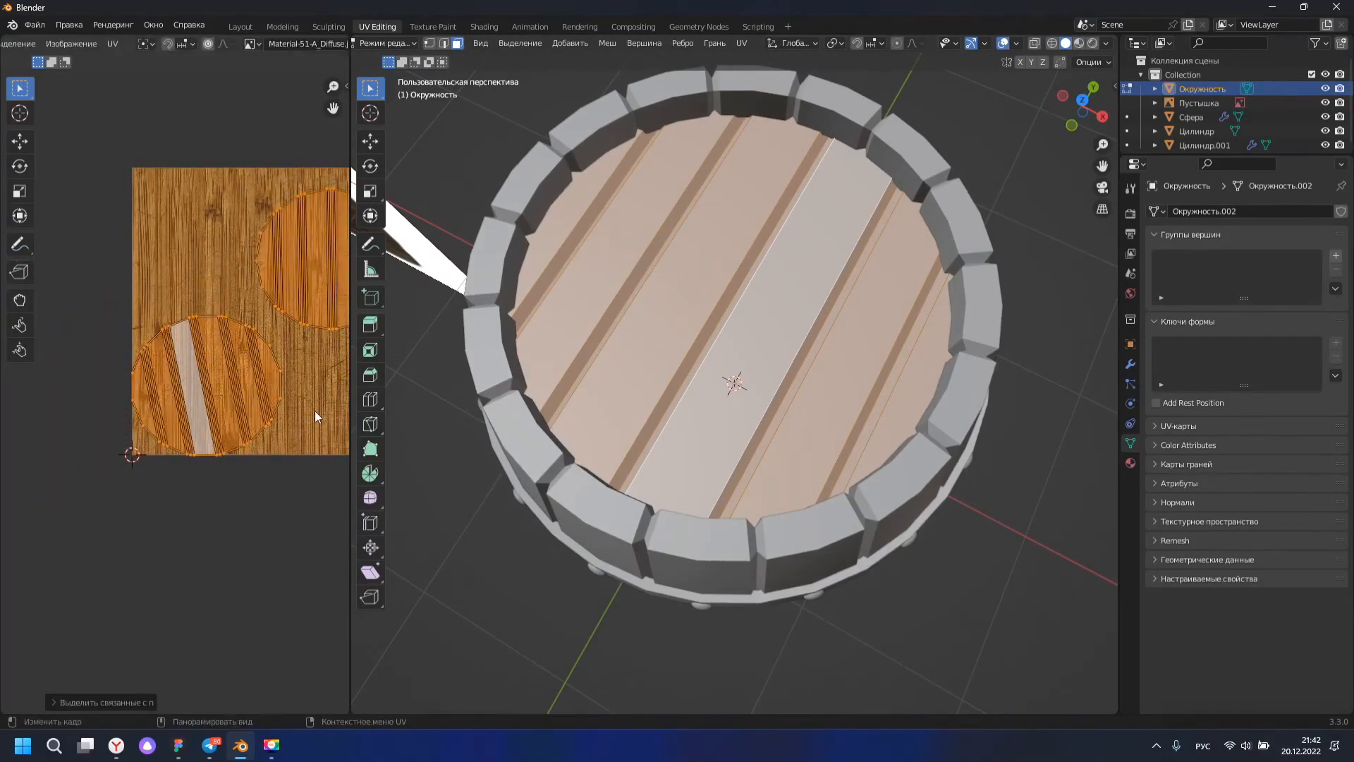
Examine the wood texture on the lid and rim in rendered shading and material preview.
click(1093, 43)
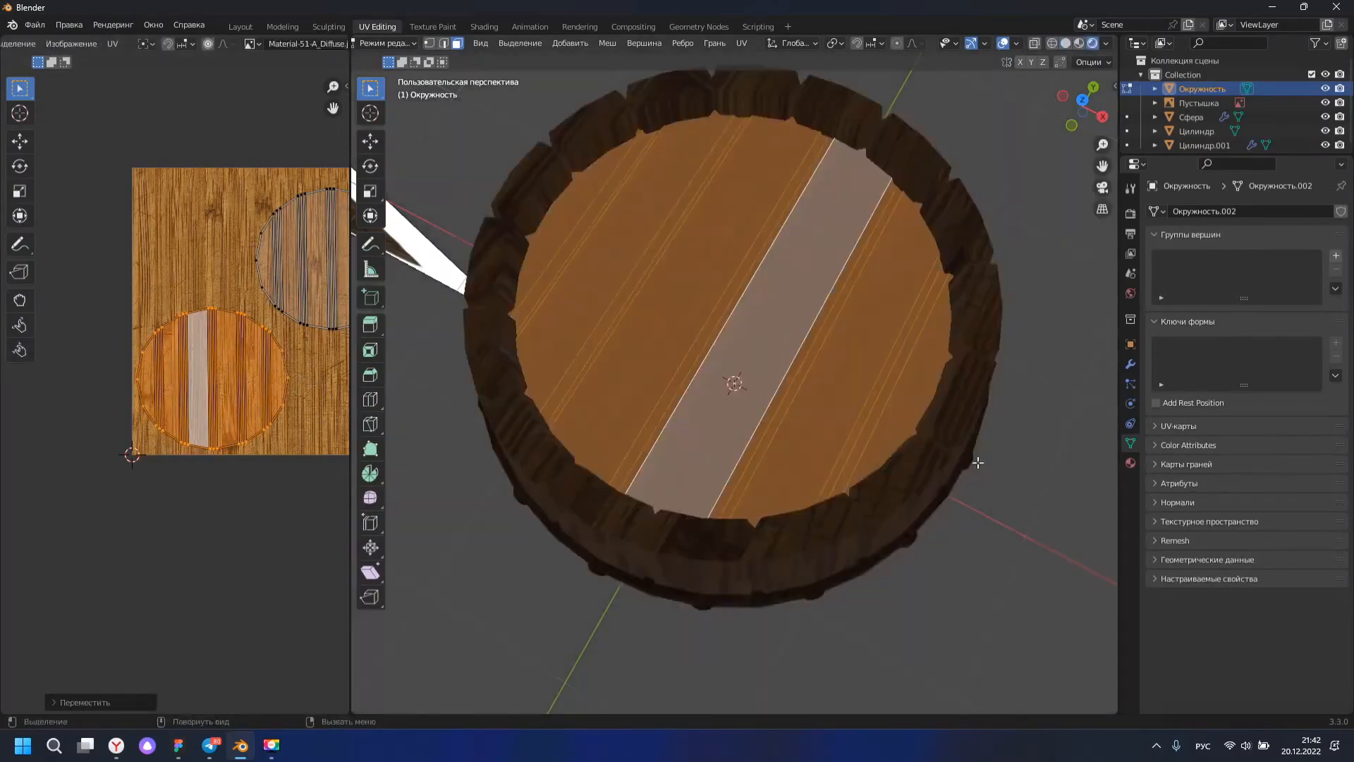
click(1043, 332)
click(1080, 43)
middle_drag(836, 282, 827, 239)
shift+middle_drag(827, 240, 775, 347)
scroll(778, 217, up, 5)
scroll(778, 217, down, 5)
middle_drag(781, 405, 542, 201)
scroll(739, 218, up, 5)
scroll(738, 218, down, 8)
scroll(767, 464, up, 6)
scroll(542, 201, down, 2)
Select the loop of inner rim faces at the barrel's upper end and unwrap it.
key(Tab)
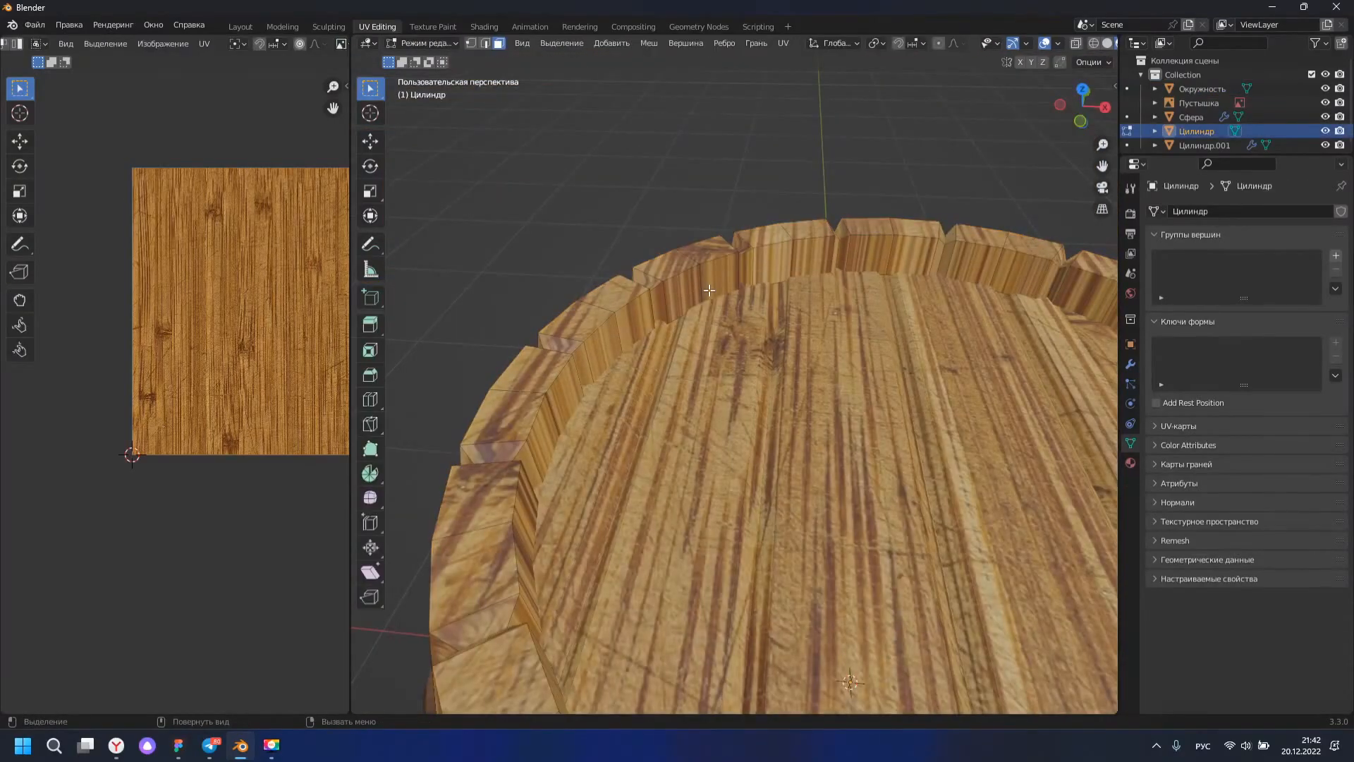
alt+click(696, 287)
key(u)
key(u)
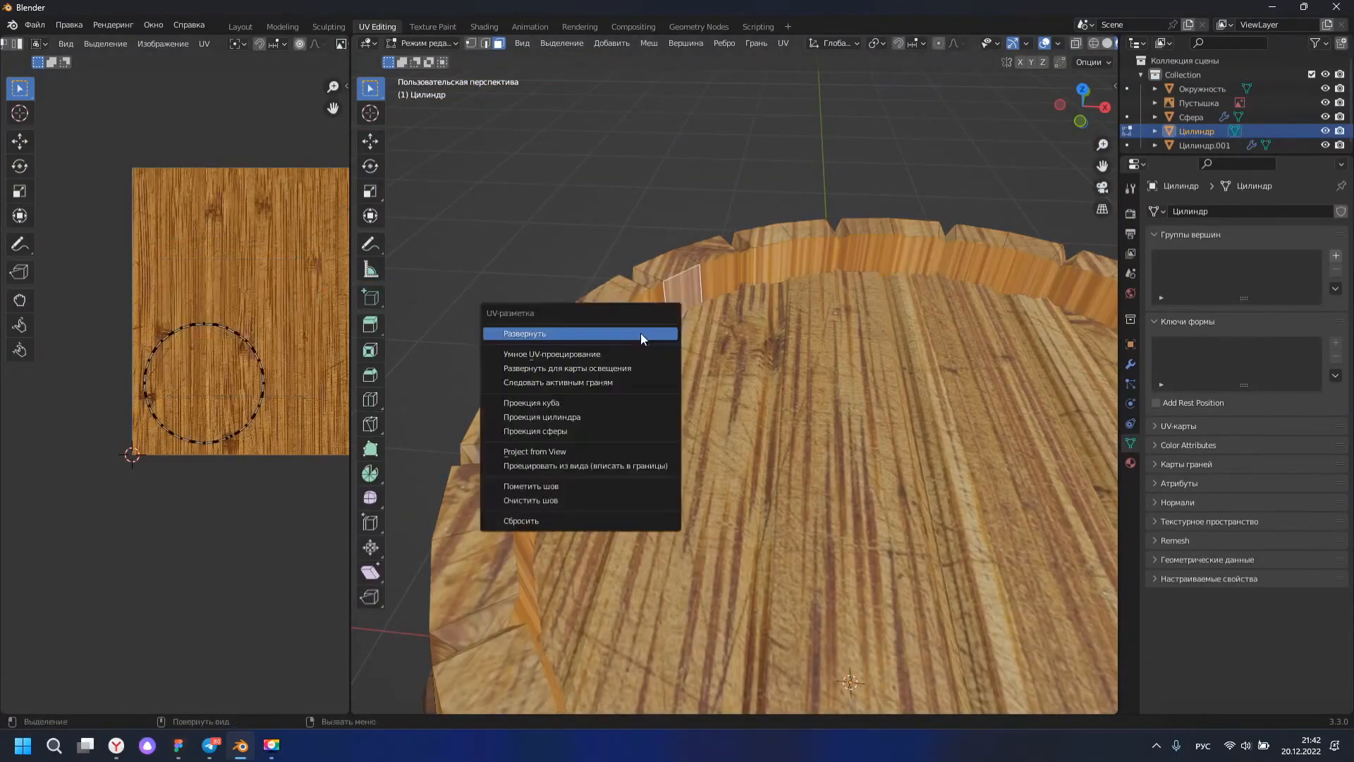
click(641, 337)
middle_drag(572, 203, 943, 296)
Unwrap the inner rim faces at the barrel's underside.
click(657, 159)
scroll(657, 158, down, 4)
scroll(847, 402, up, 4)
scroll(943, 296, down, 4)
middle_drag(917, 508, 694, 201)
scroll(695, 201, up, 2)
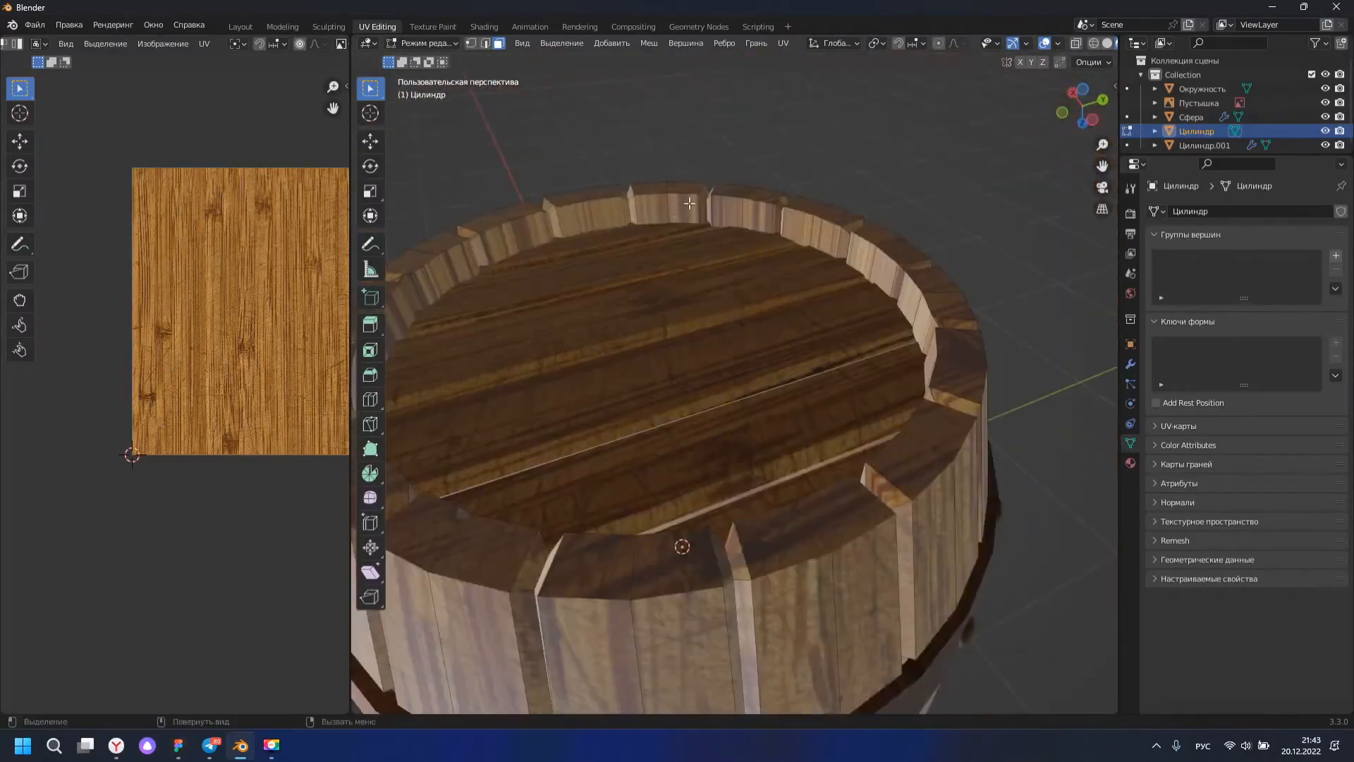
key(u)
click(676, 331)
Return to Object Mode and examine the texture across the whole barrel.
click(599, 136)
middle_drag(599, 136, 713, 508)
scroll(762, 293, down, 4)
scroll(697, 360, up, 4)
scroll(697, 360, down, 5)
key(Tab)
scroll(713, 472, up, 3)
scroll(642, 394, down, 3)
scroll(682, 388, down, 4)
scroll(704, 263, up, 2)
scroll(680, 333, up, 5)
scroll(680, 334, down, 5)
scroll(713, 508, down, 2)
Delete the reference image in the Layout workspace and show the barrel in rendered shading.
click(241, 27)
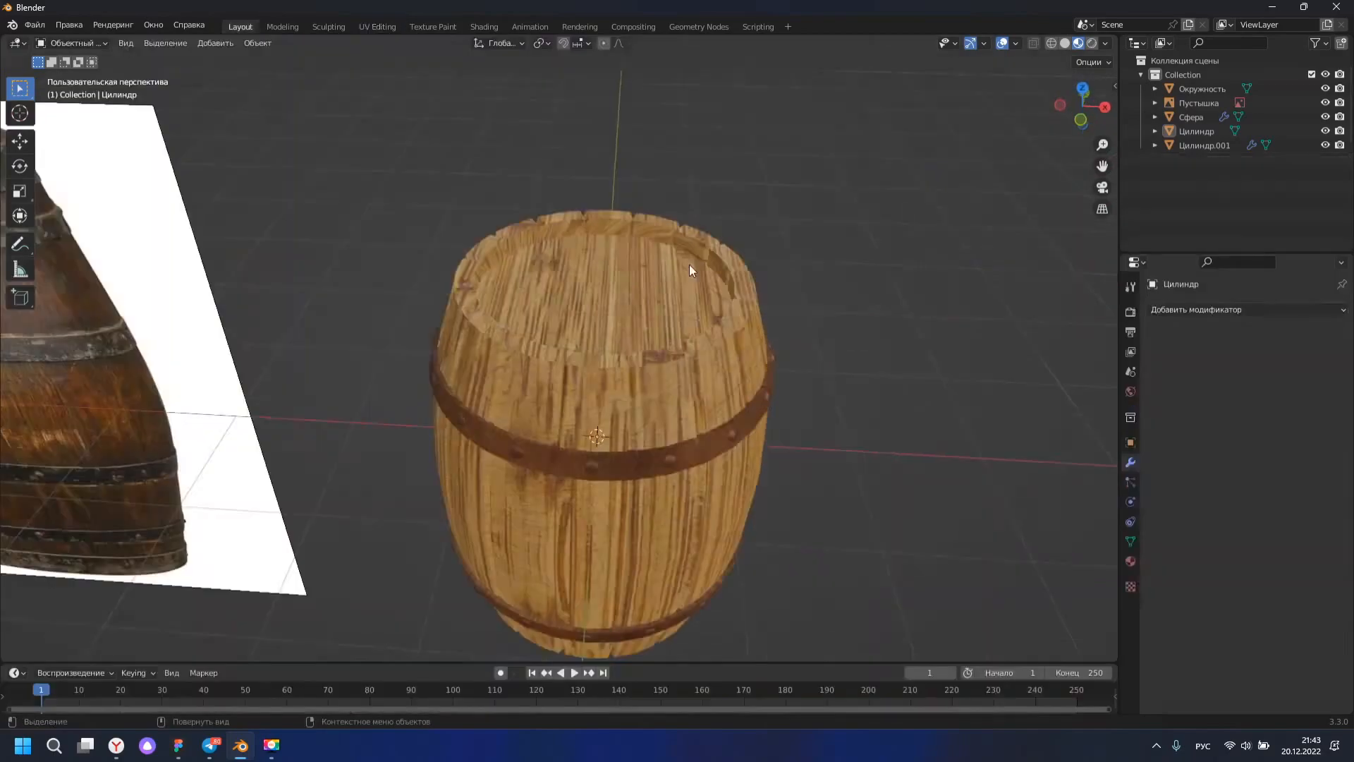
scroll(688, 273, down, 5)
click(282, 360)
key(Delete)
scroll(529, 401, up, 6)
mouse_move(539, 465)
middle_down()
mouse_move(529, 400)
mouse_move(656, 395)
mouse_move(656, 433)
middle_up()
click(1092, 43)
scroll(656, 433, down, 4)
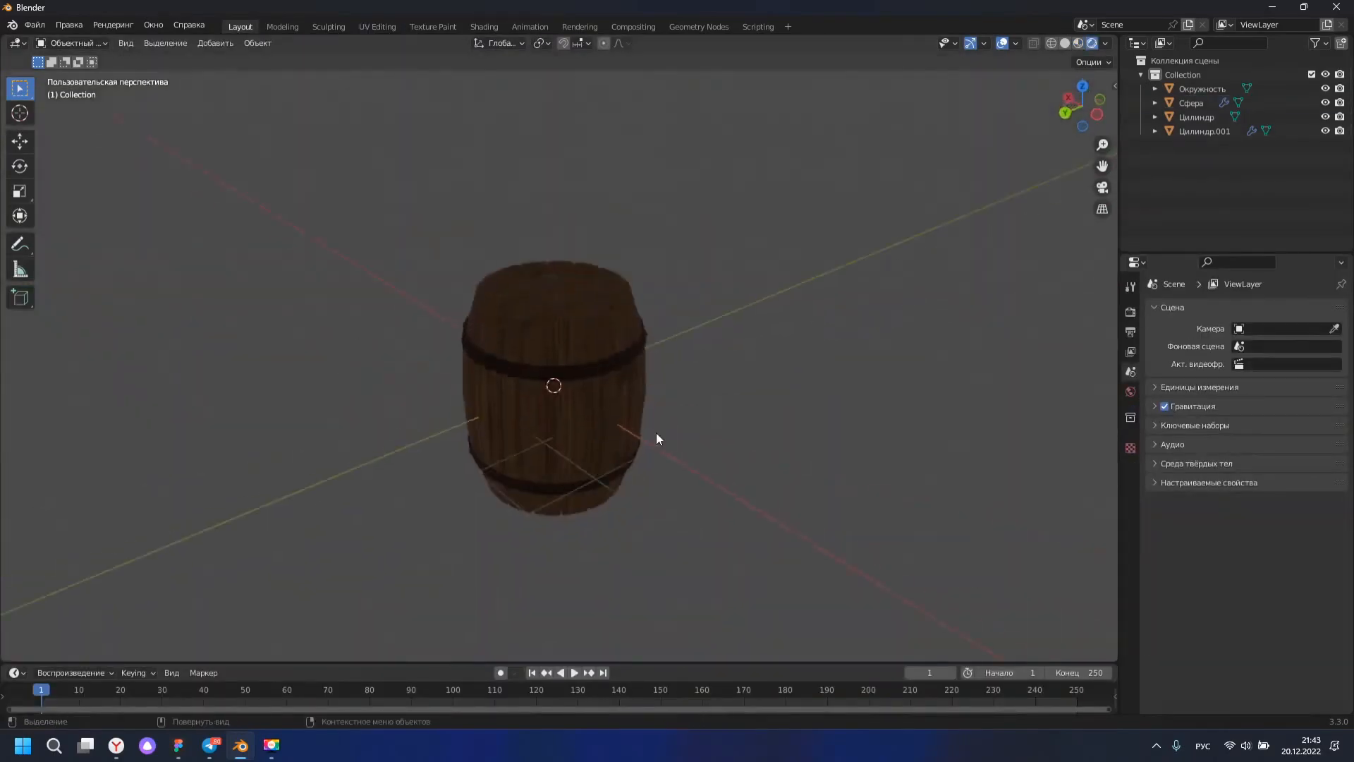